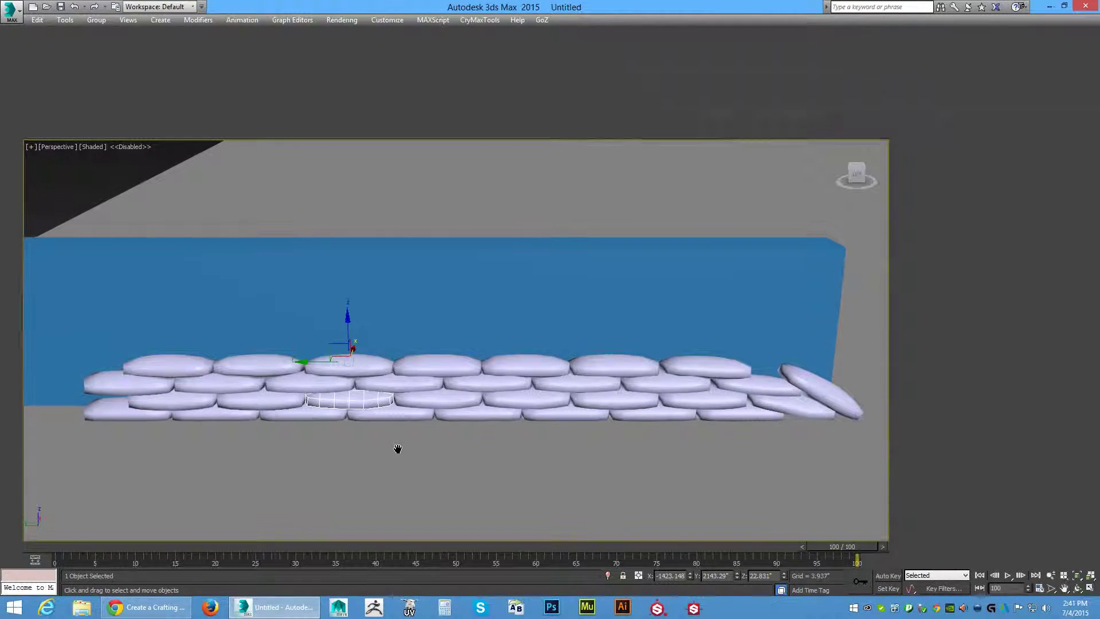
# Reframe the Perspective view and marquee-select all 34 objects: floor, blue wall and sandbags
pyautogui.moveTo(396, 449); pyautogui.dragTo(442, 431, button='middle')
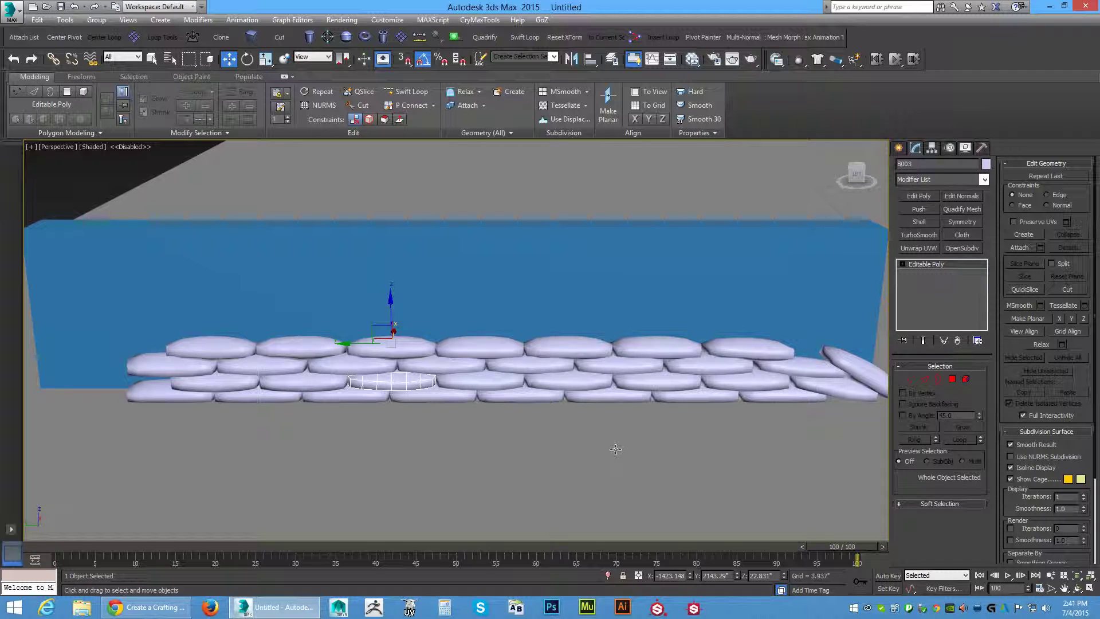
pyautogui.moveTo(609, 470); pyautogui.dragTo(641, 435, button='middle')
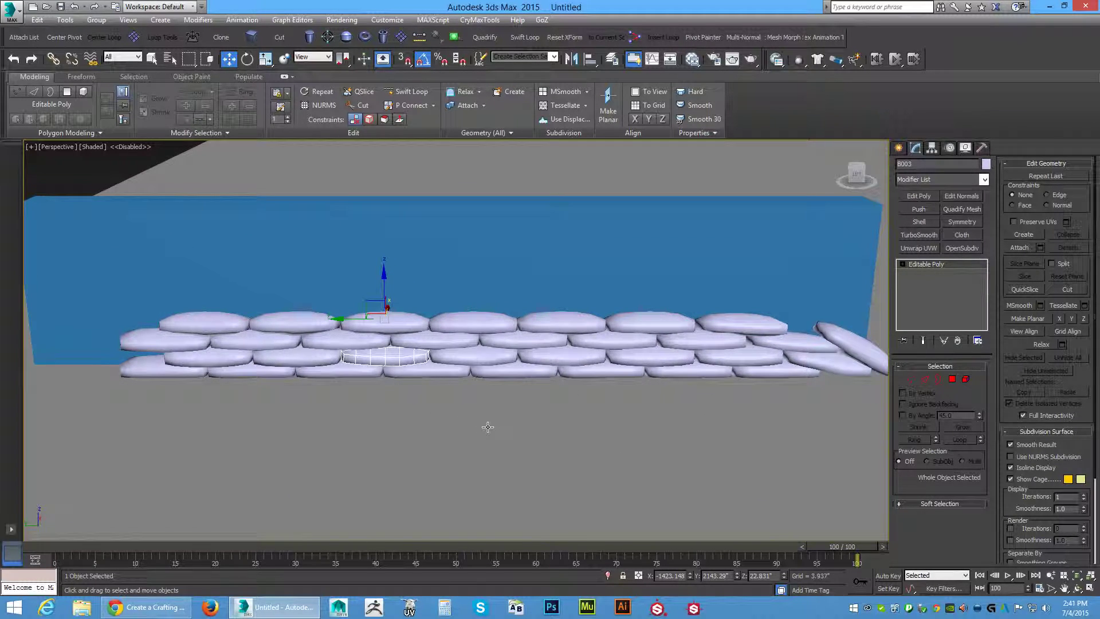
pyautogui.scroll(-4, 596, 418)
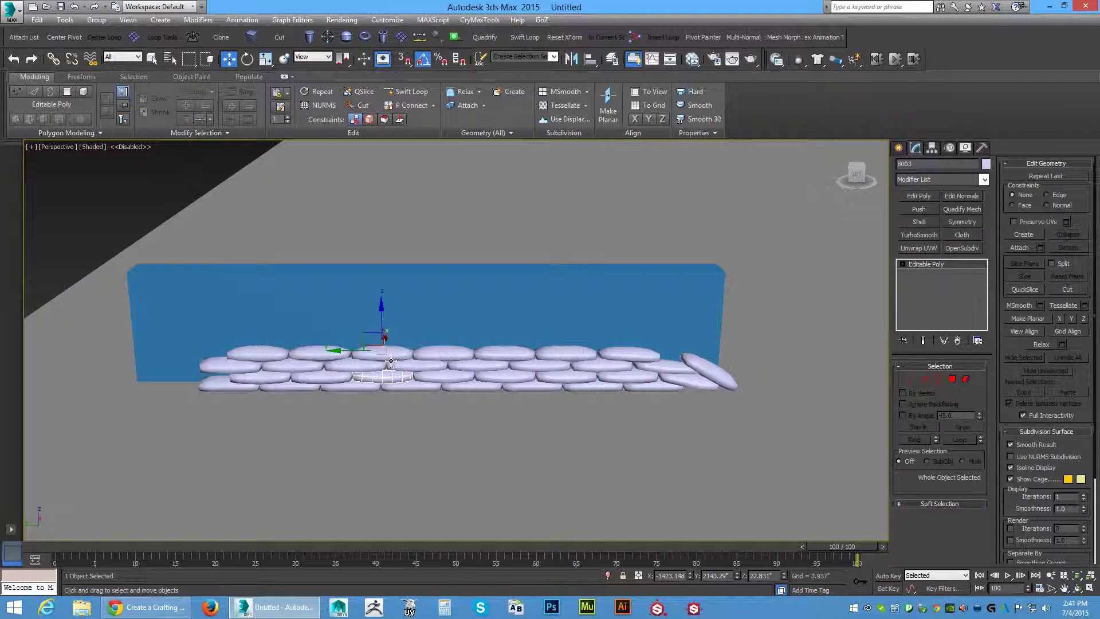
pyautogui.scroll(-5, 411, 406)
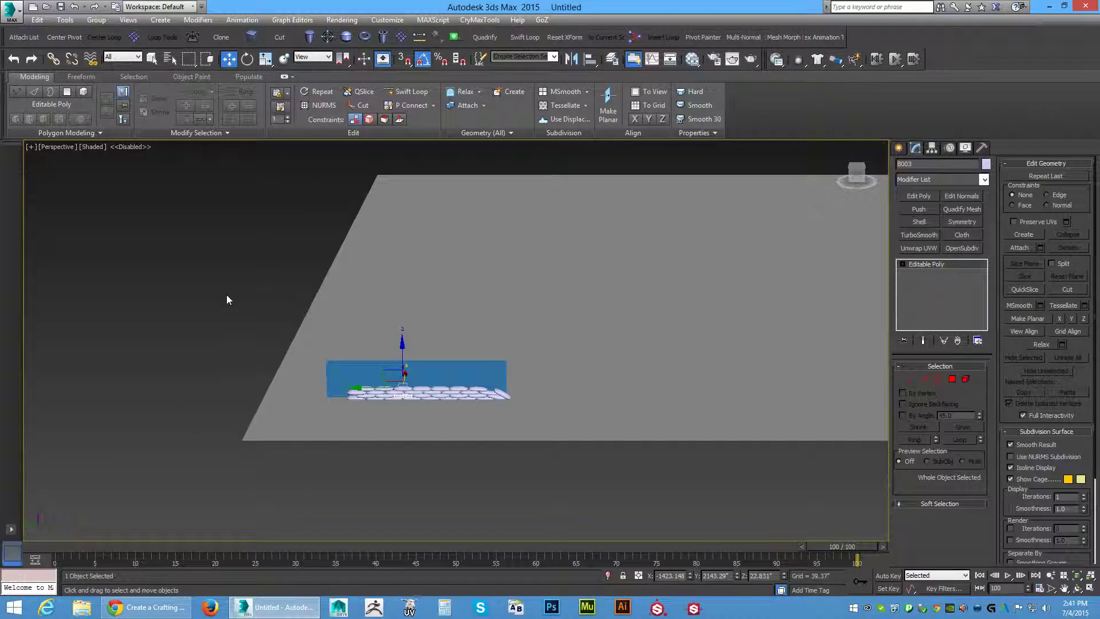
pyautogui.moveTo(573, 478); pyautogui.dragTo(573, 477)
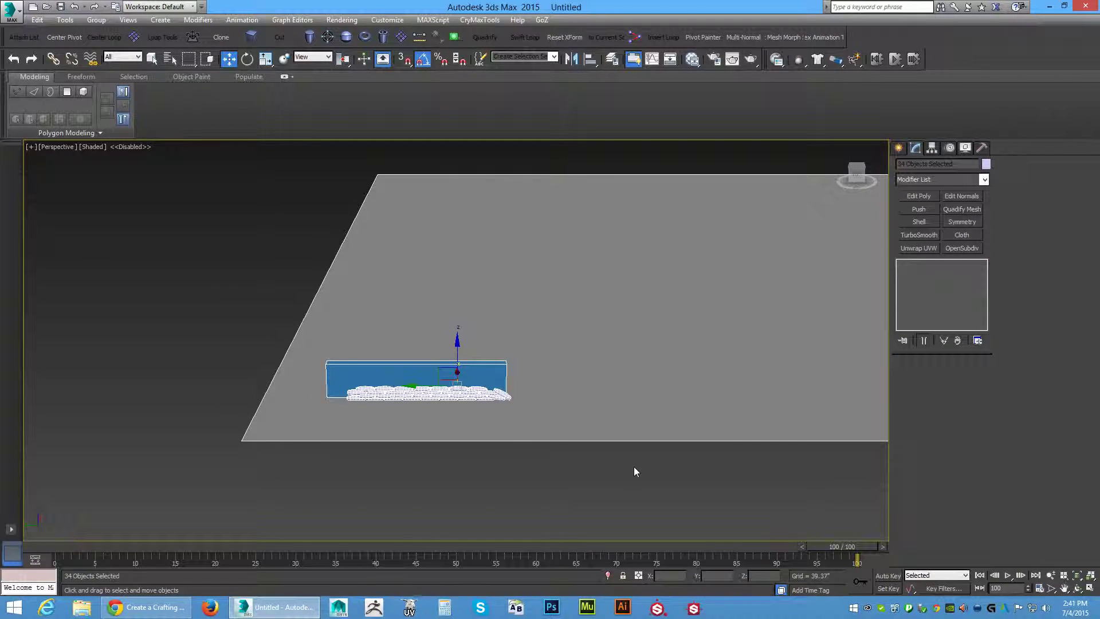
# Delete the old sandbag scene and drag out a new ground plane on the grid
pyautogui.press('Delete')
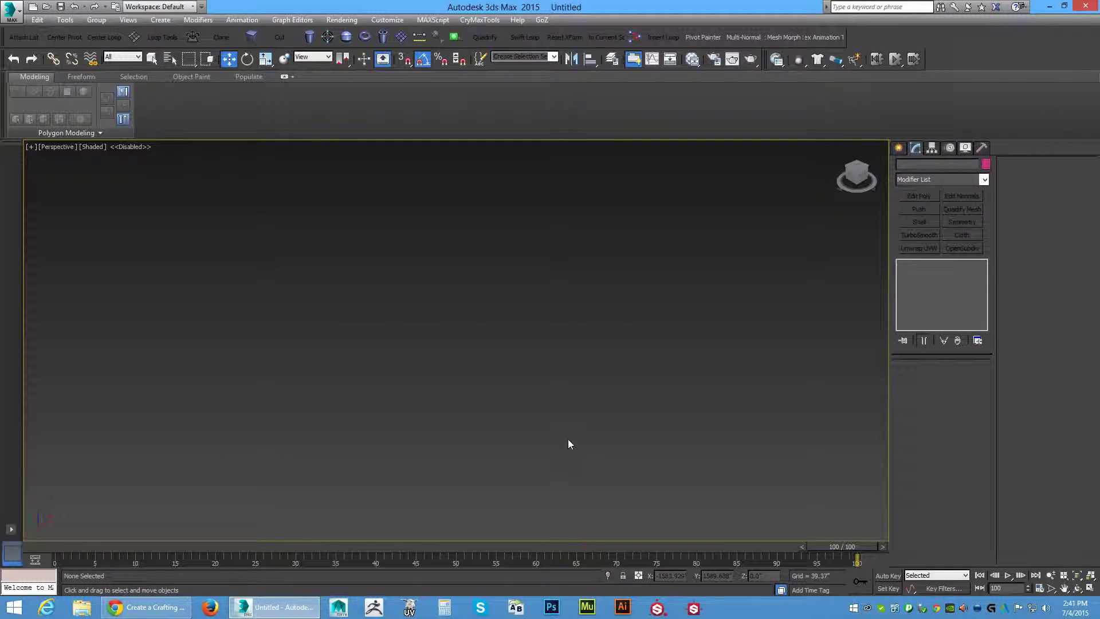
pyautogui.scroll(6, 569, 444)
pyautogui.click(899, 148)
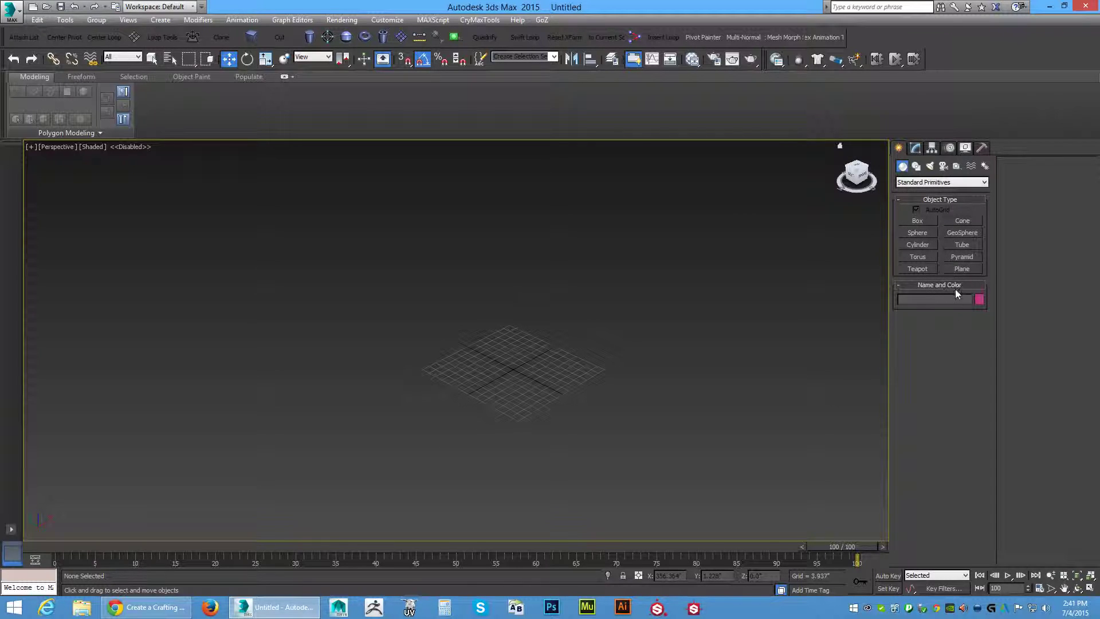
pyautogui.click(962, 269)
pyautogui.moveTo(322, 302); pyautogui.dragTo(396, 539)
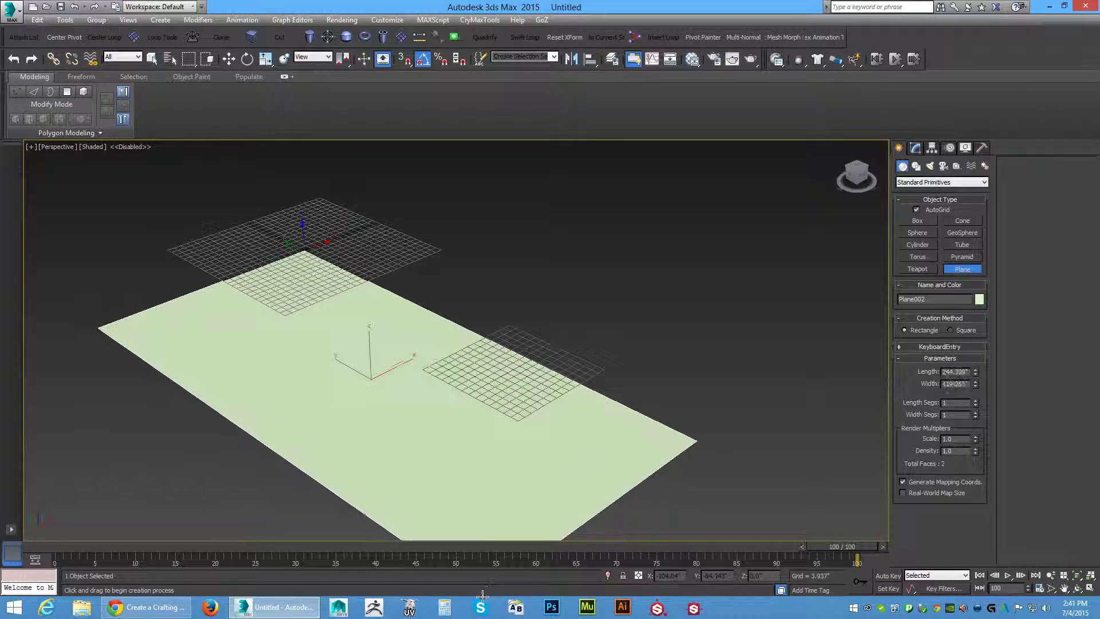
# Scale Plane002 up into a wide ground surface filling the view
pyautogui.press('w')
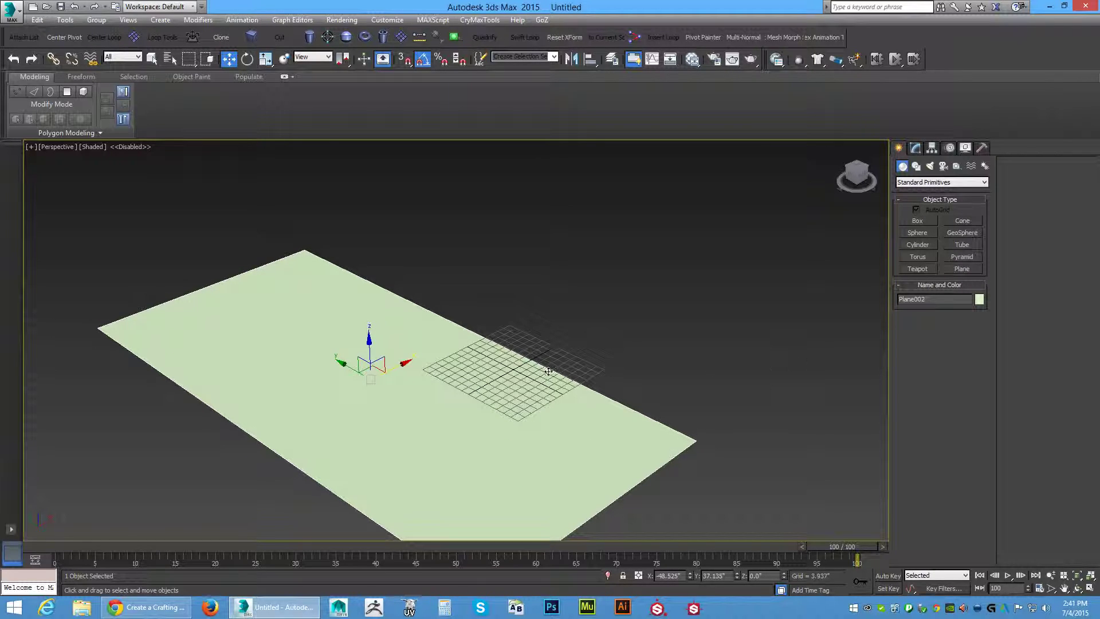
pyautogui.press('r')
pyautogui.moveTo(334, 398); pyautogui.dragTo(191, 453)
pyautogui.moveTo(401, 397); pyautogui.dragTo(584, 466)
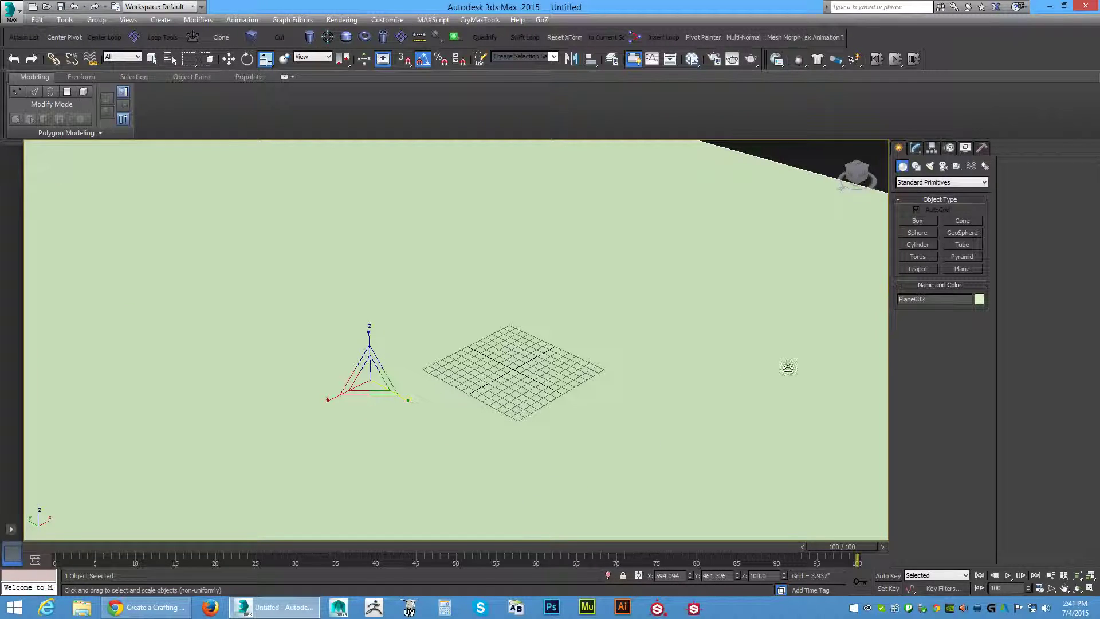
# Draw a new box on the ground plane
pyautogui.click(918, 221)
pyautogui.keyDown('alt'); pyautogui.moveTo(659, 366); pyautogui.dragTo(539, 424, button='middle'); pyautogui.keyUp('alt')
pyautogui.moveTo(496, 437); pyautogui.dragTo(624, 465)
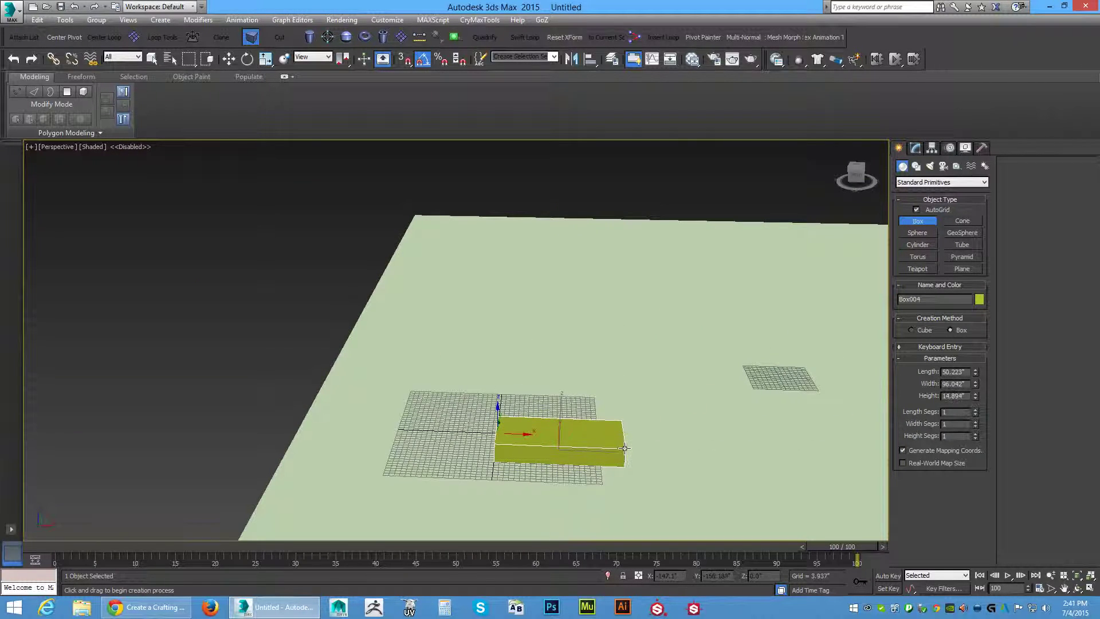
pyautogui.click(631, 450)
pyautogui.press('r')
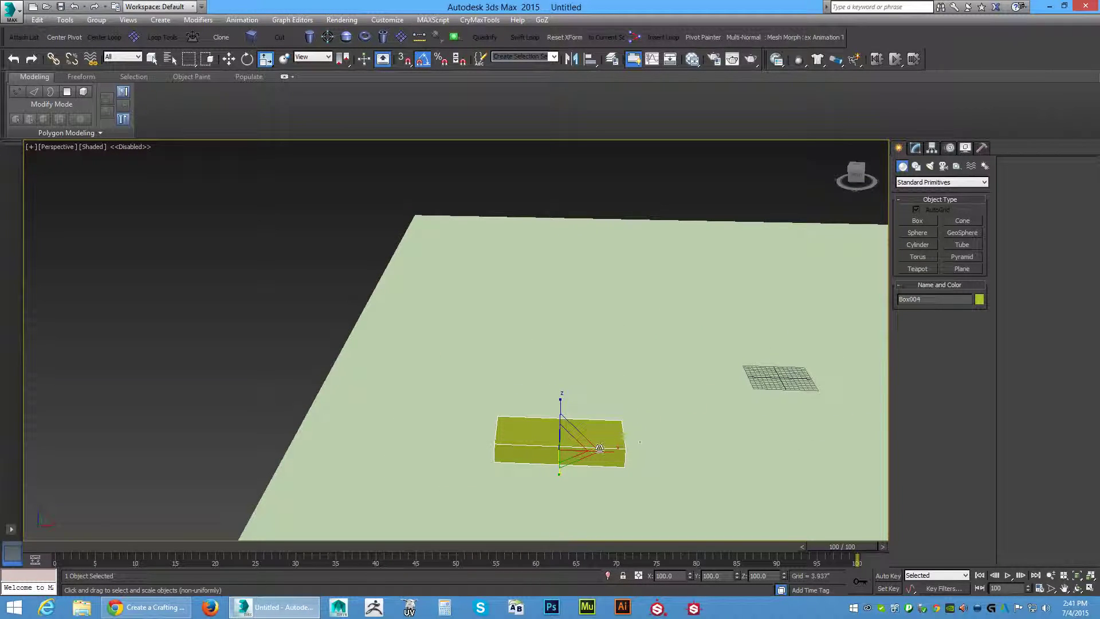
# Set the box to Length 18, Width 36 and Height 3.5
pyautogui.click(915, 148)
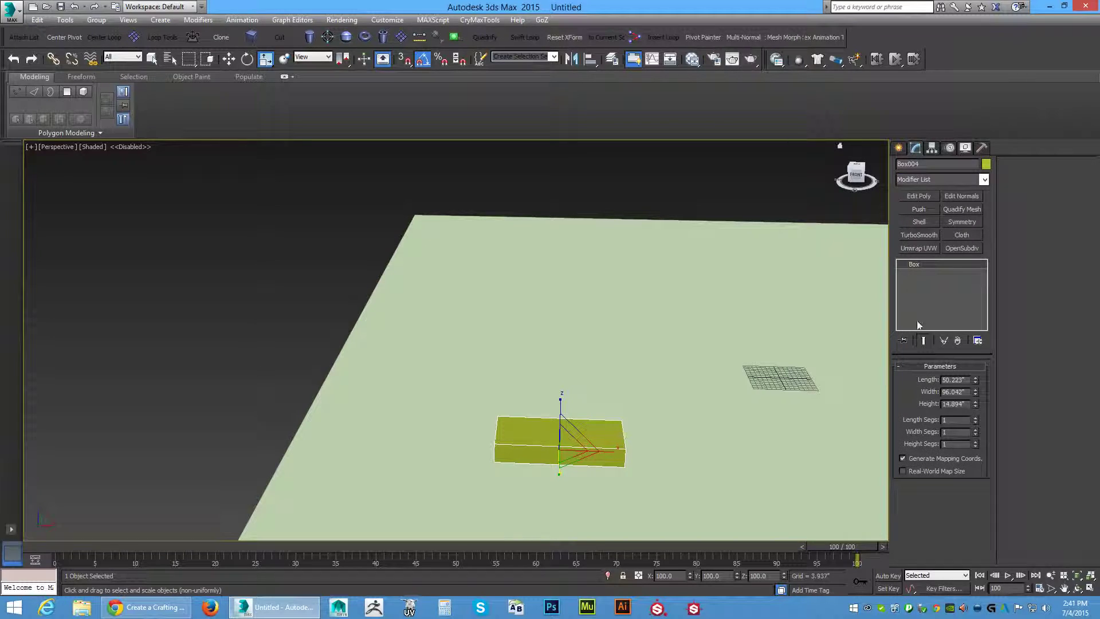
pyautogui.doubleClick(967, 379)
pyautogui.write('18')
pyautogui.press('Tab')
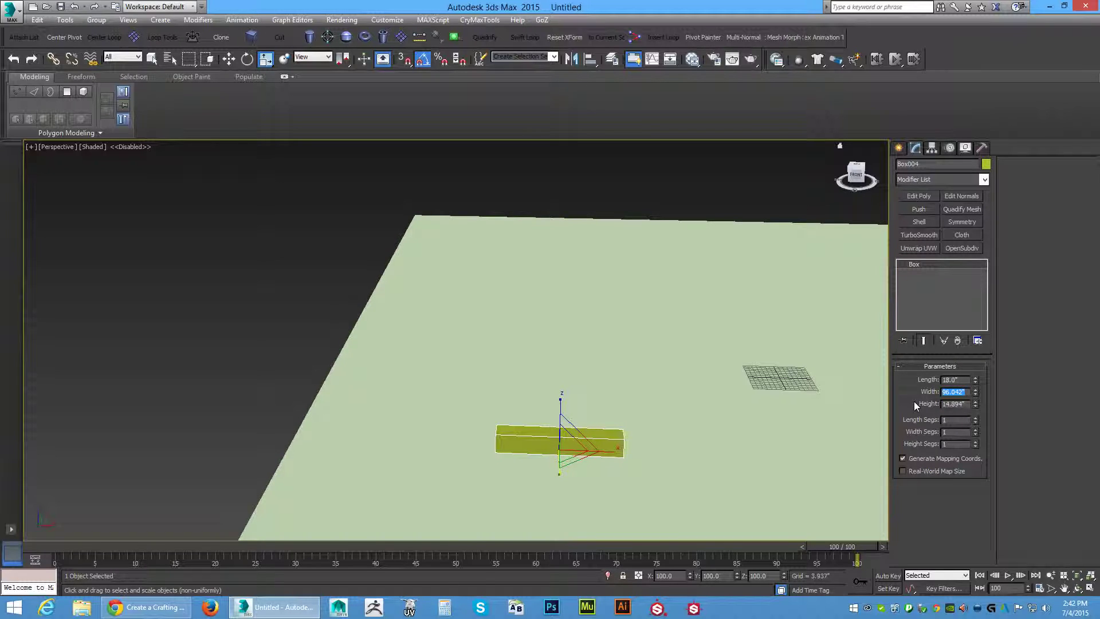
pyautogui.write('36')
pyautogui.press('Tab')
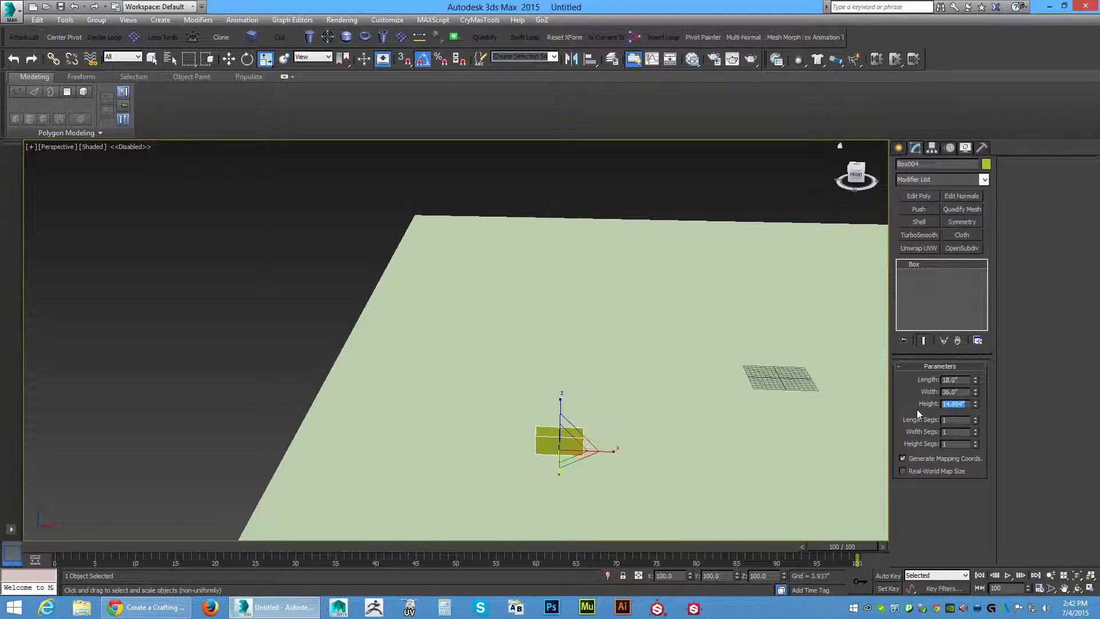
pyautogui.write('3.5')
pyautogui.press('Return')
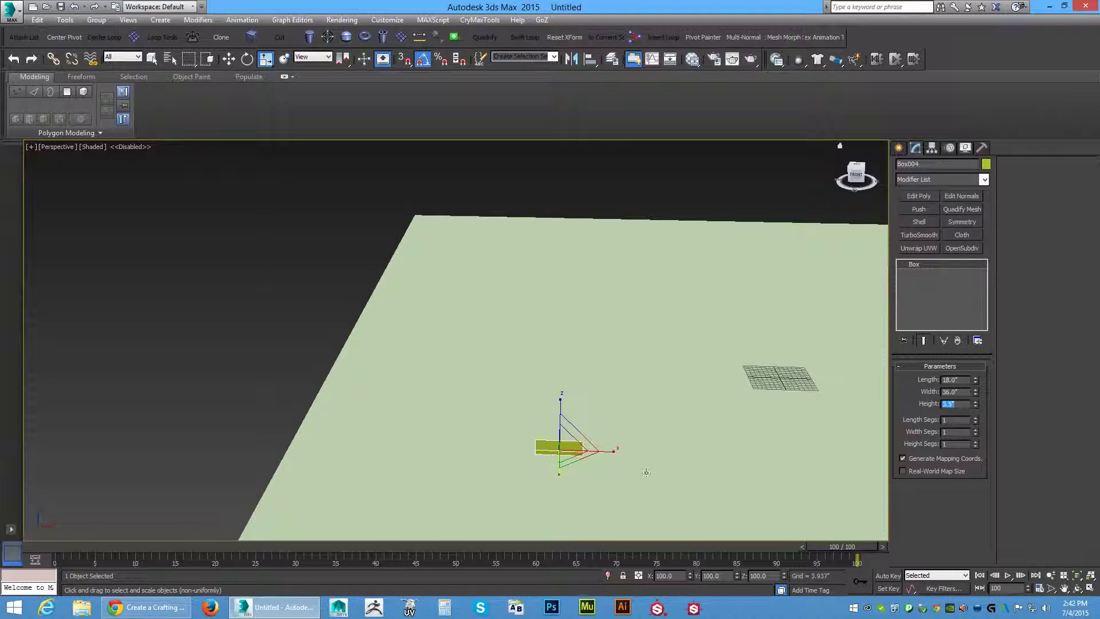
# Raise Box004 slightly above the ground plane along Z
pyautogui.click(228, 335)
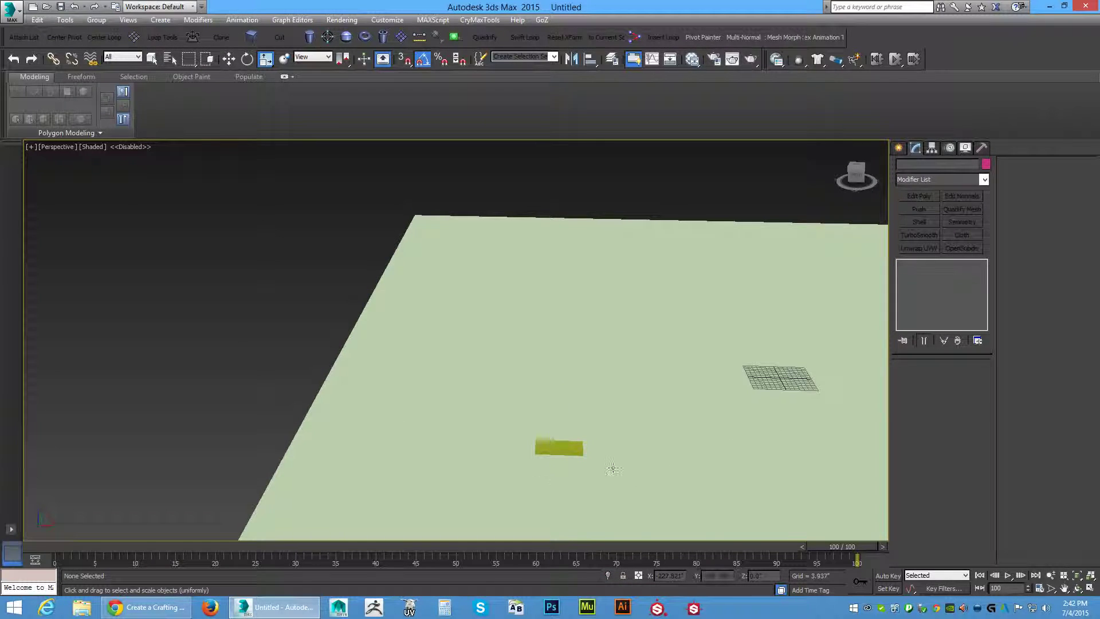
pyautogui.click(565, 447)
pyautogui.press('z')
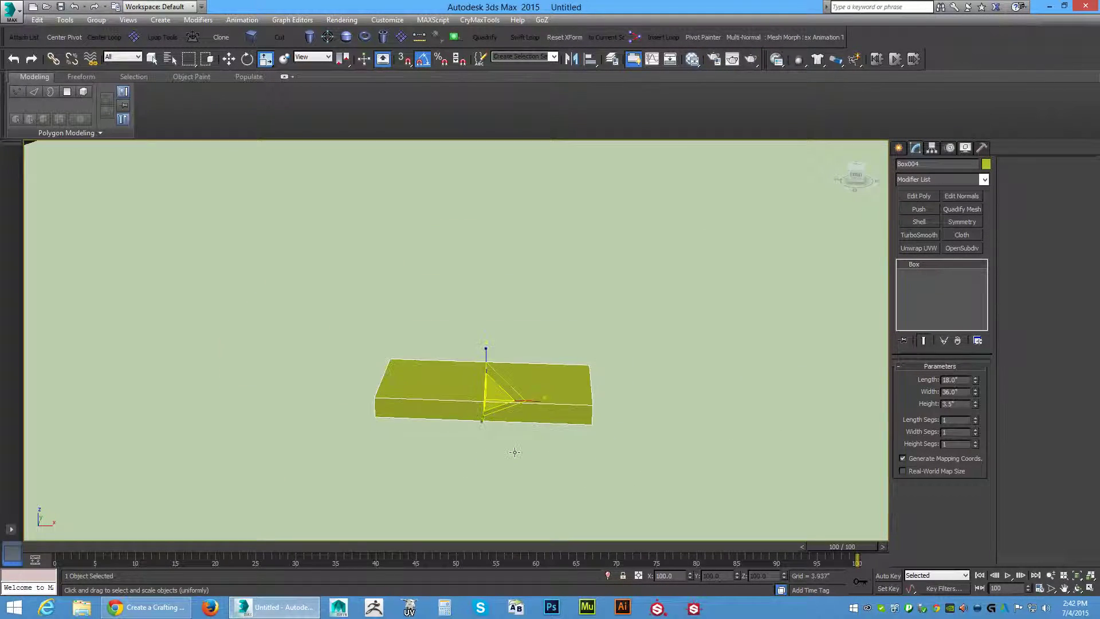
pyautogui.keyDown('alt'); pyautogui.moveTo(515, 452); pyautogui.dragTo(513, 435, button='middle'); pyautogui.keyUp('alt')
pyautogui.press('w')
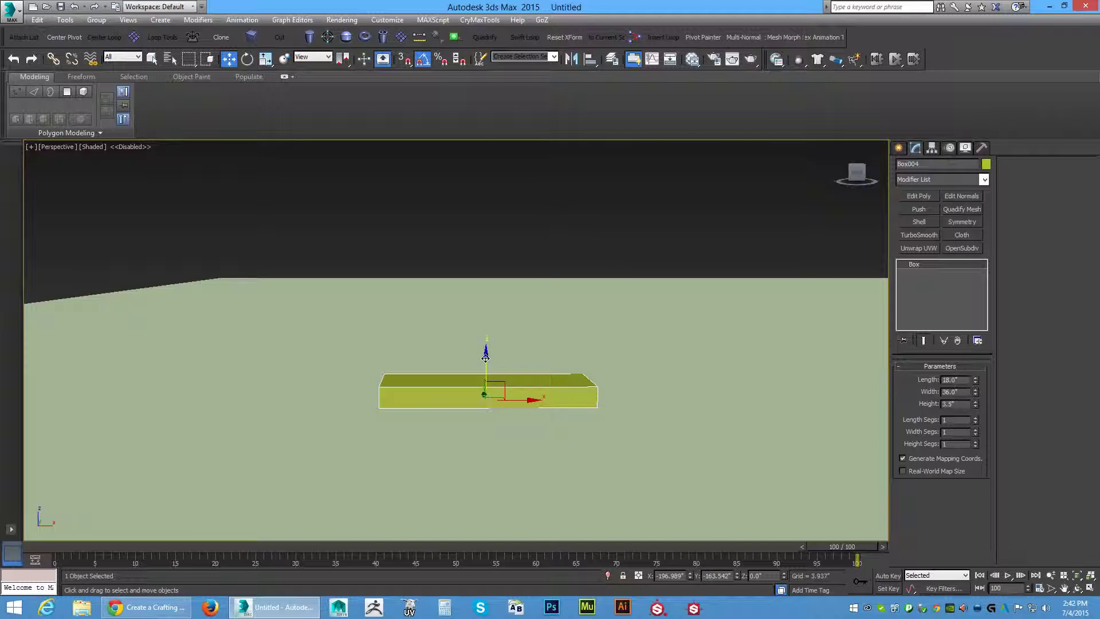
pyautogui.moveTo(485, 358); pyautogui.dragTo(492, 362)
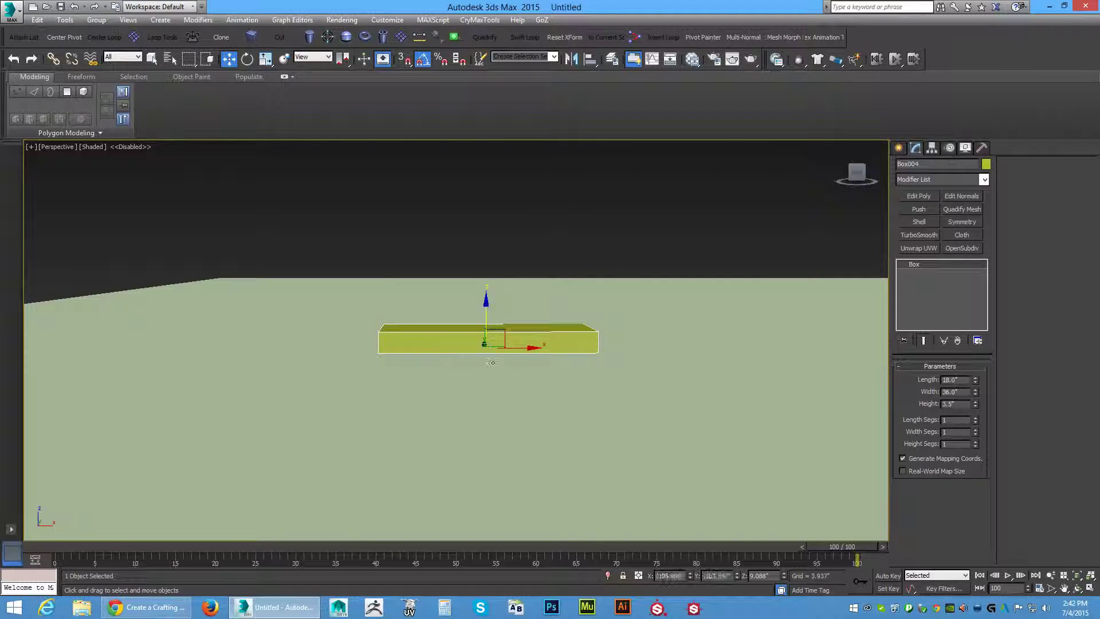
pyautogui.keyDown('alt'); pyautogui.moveTo(491, 362); pyautogui.dragTo(546, 427, button='middle'); pyautogui.keyUp('alt')
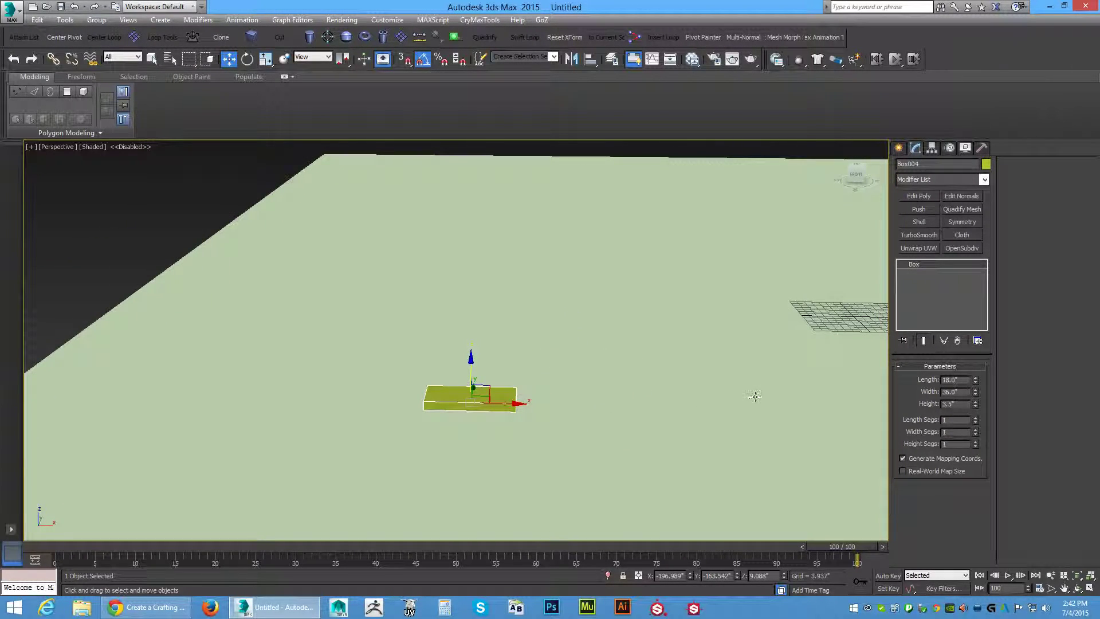
# Give Box004 4 length segments and 6 width segments, viewing the grid from Top
pyautogui.click(976, 418)
pyautogui.click(976, 418)
pyautogui.click(975, 424)
pyautogui.click(976, 430)
pyautogui.click(976, 430)
pyautogui.click(976, 430)
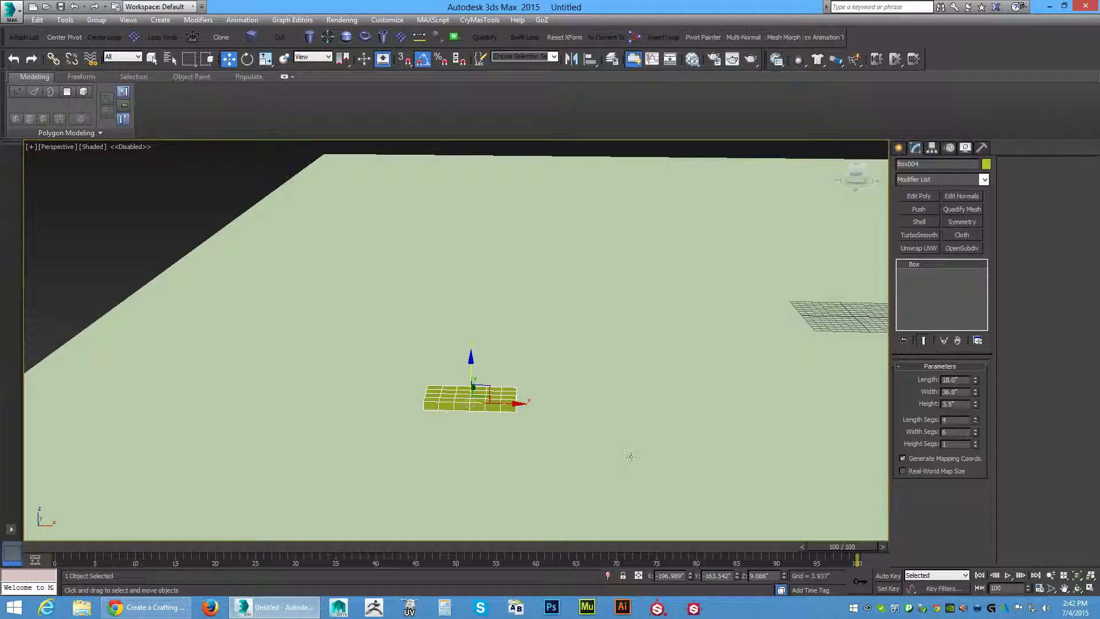
pyautogui.moveTo(459, 445); pyautogui.dragTo(511, 445, button='middle')
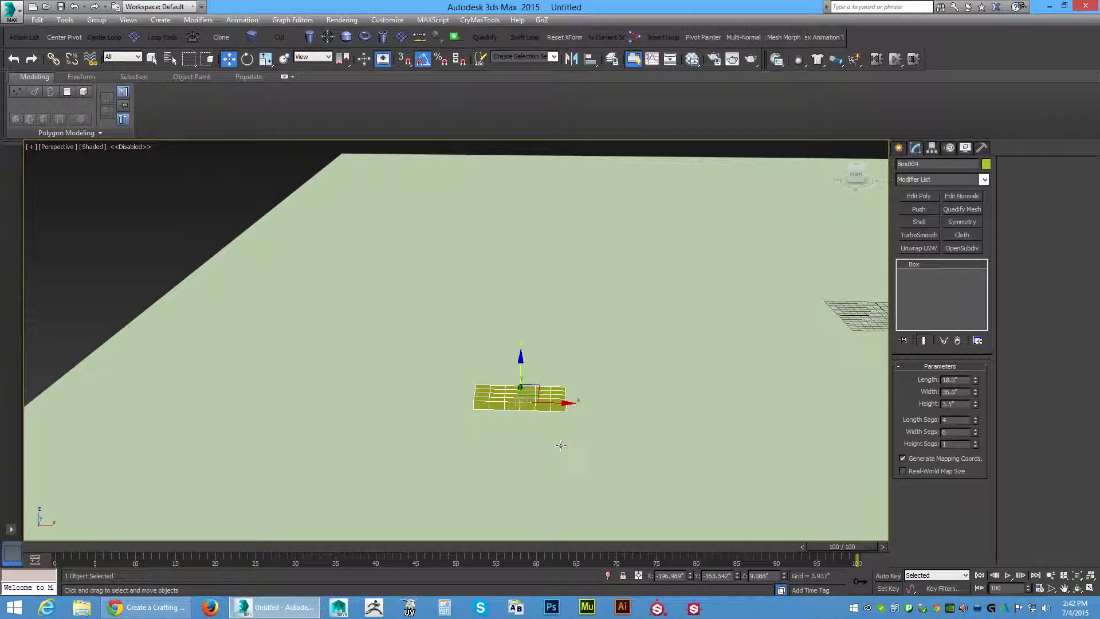
pyautogui.press('t')
pyautogui.scroll(-10, 510, 454)
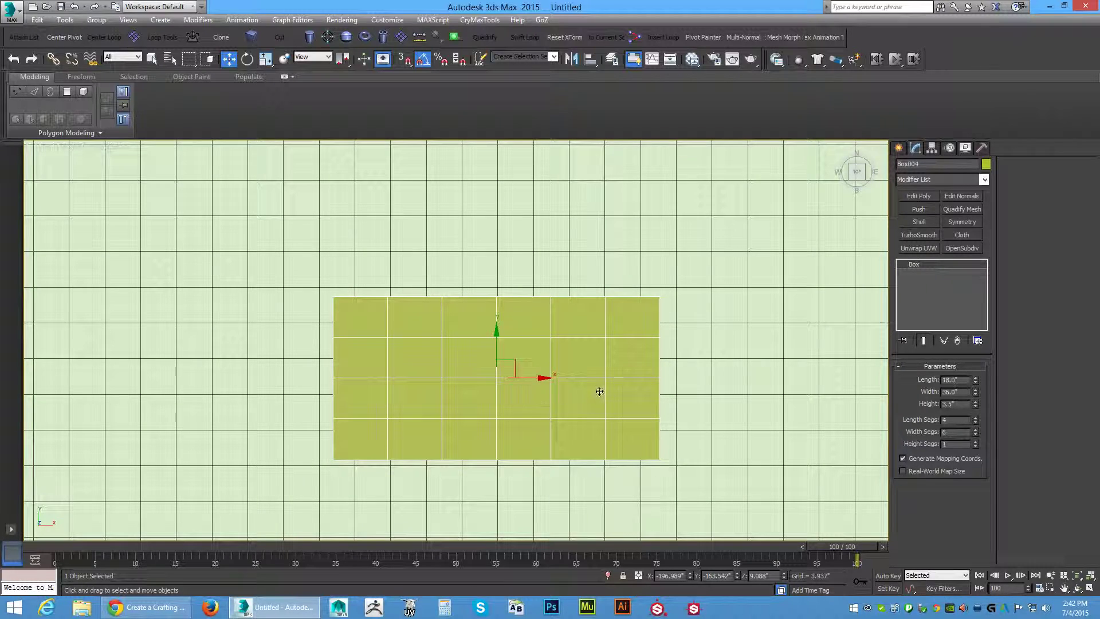
# Convert the box to editable poly and select its four corner vertices
pyautogui.rightClick(511, 382)
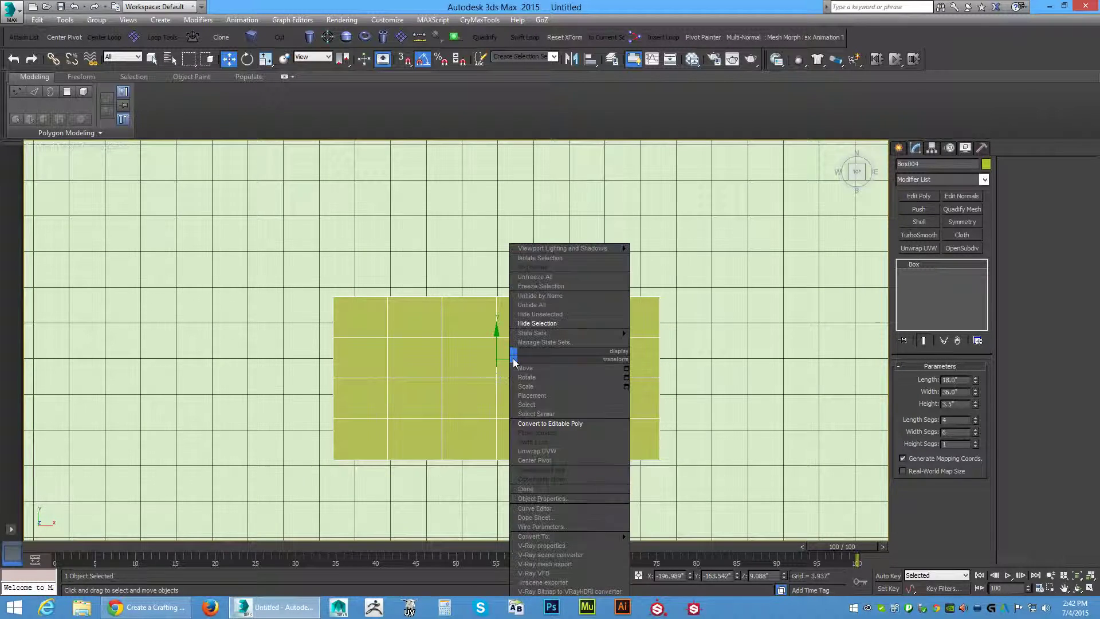
pyautogui.click(545, 424)
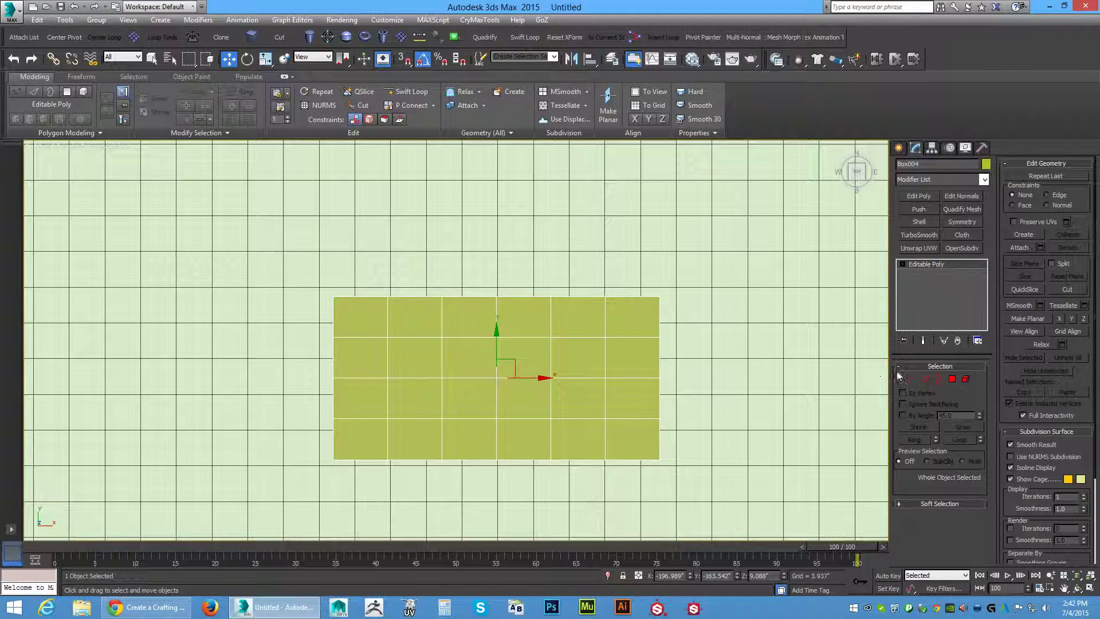
pyautogui.click(910, 378)
pyautogui.moveTo(691, 278); pyautogui.dragTo(650, 307)
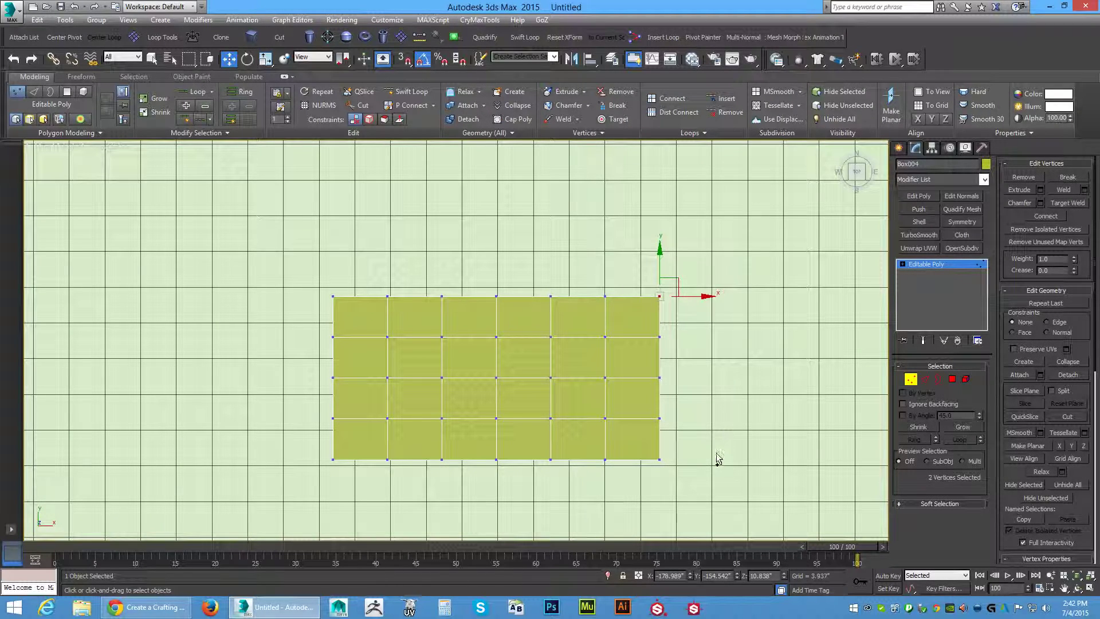
pyautogui.keyDown('ctrl'); pyautogui.moveTo(703, 444); pyautogui.dragTo(646, 466); pyautogui.keyUp('ctrl')
pyautogui.keyDown('ctrl'); pyautogui.moveTo(321, 448); pyautogui.dragTo(351, 480); pyautogui.keyUp('ctrl')
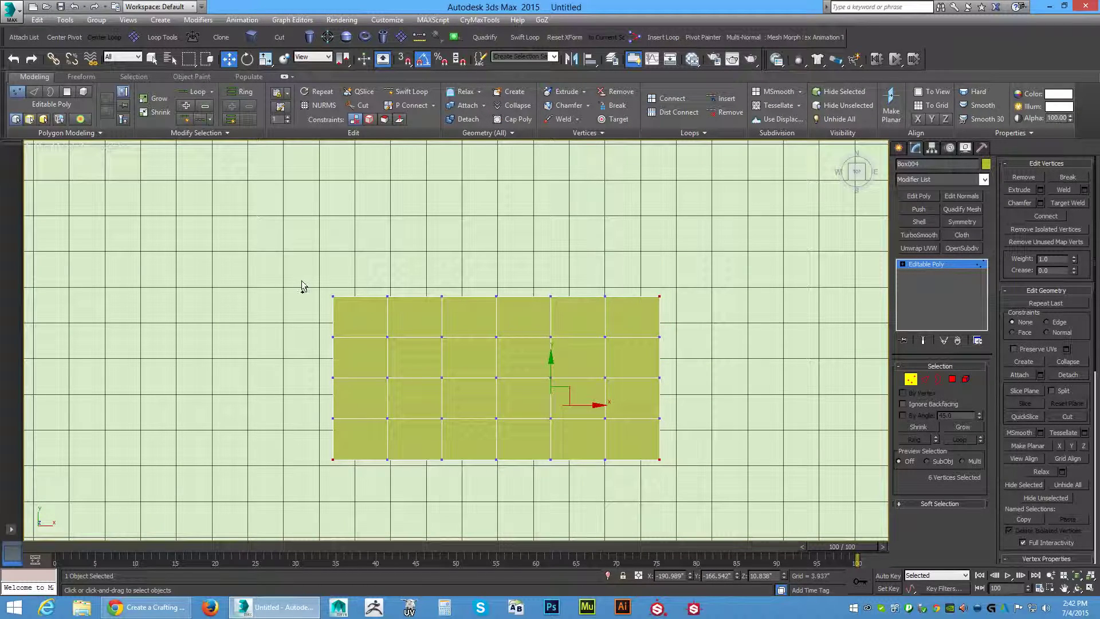
pyautogui.keyDown('ctrl'); pyautogui.moveTo(303, 286); pyautogui.dragTo(351, 312); pyautogui.keyUp('ctrl')
# Scale the corner vertices inward horizontally and vertically
pyautogui.press('r')
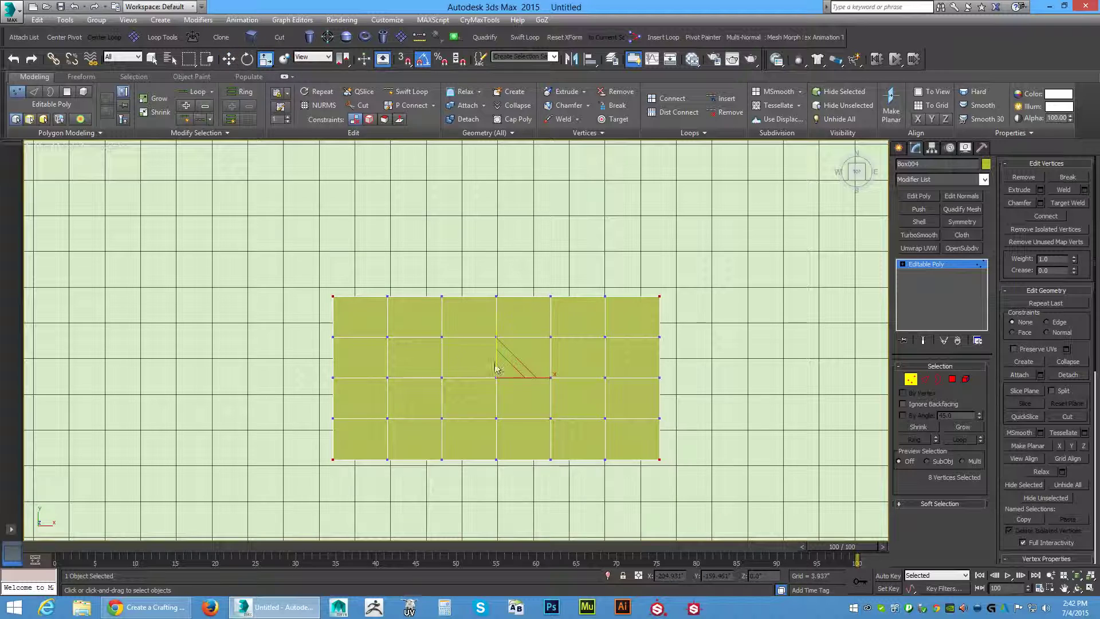
pyautogui.moveTo(545, 378); pyautogui.dragTo(539, 372)
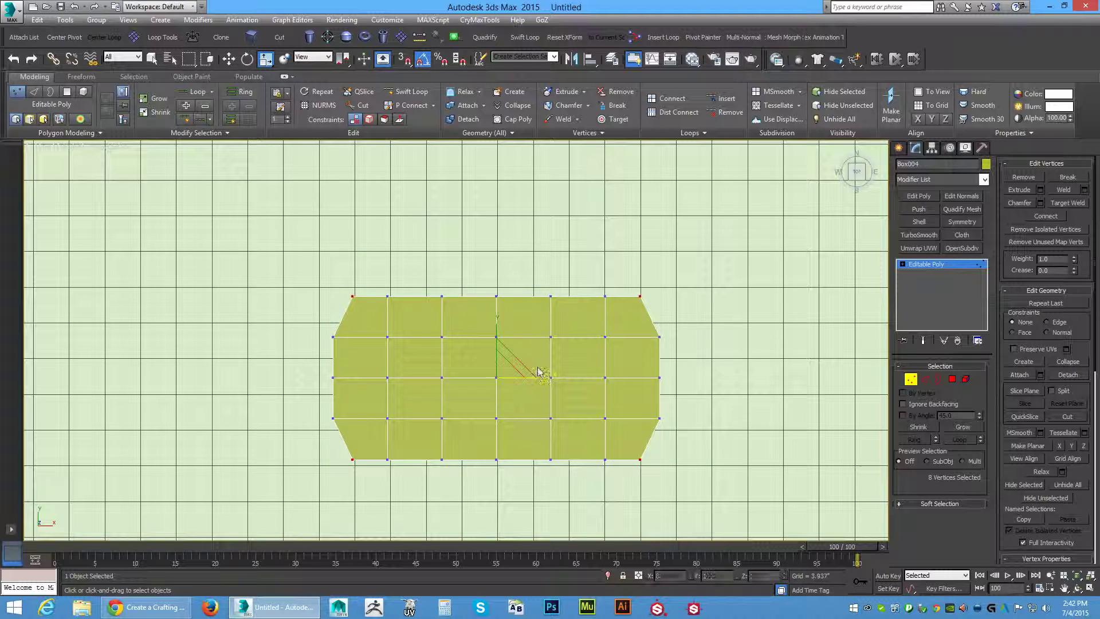
pyautogui.moveTo(498, 322); pyautogui.dragTo(500, 333)
pyautogui.moveTo(308, 361); pyautogui.dragTo(351, 395)
# Push the middle vertices at both short ends outward, then exit Vertex mode
pyautogui.keyDown('ctrl'); pyautogui.moveTo(676, 373); pyautogui.dragTo(653, 395); pyautogui.keyUp('ctrl')
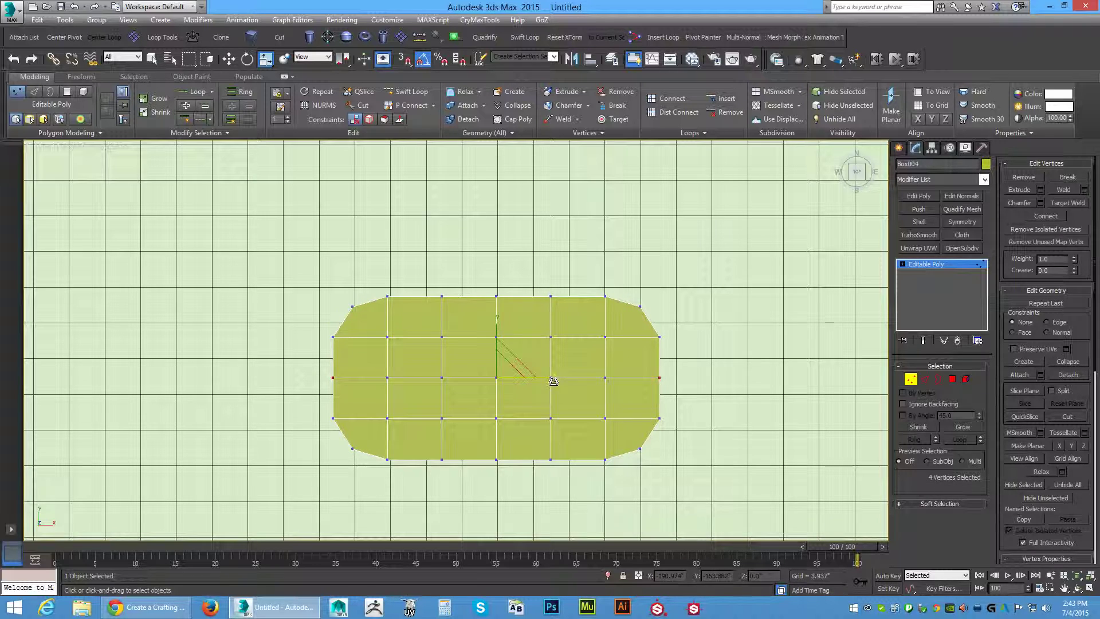
pyautogui.moveTo(554, 381); pyautogui.dragTo(552, 381)
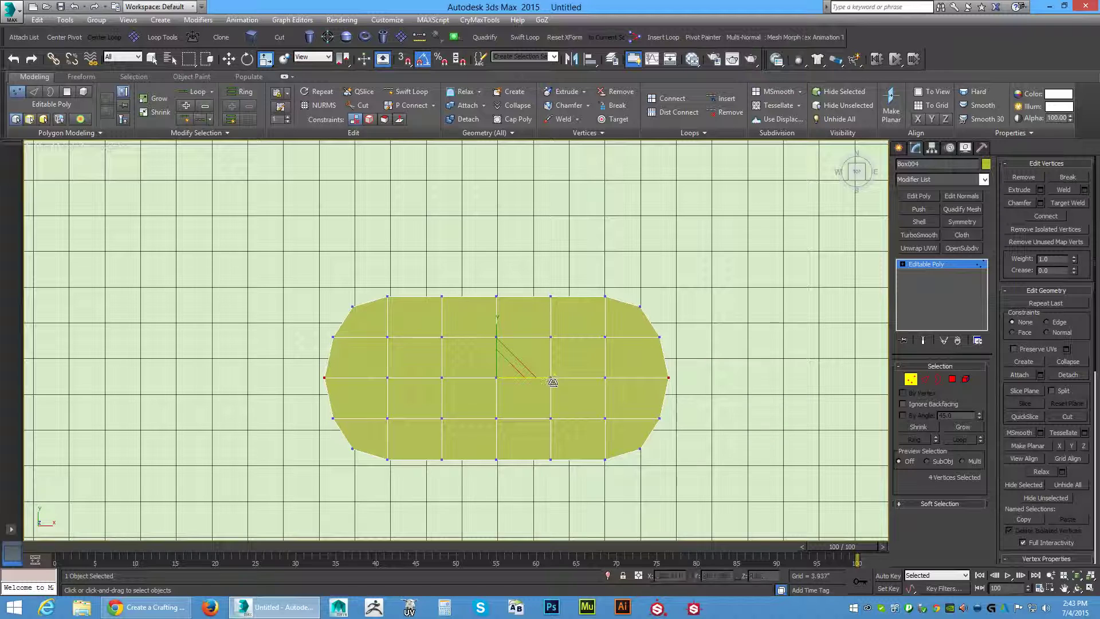
pyautogui.click(711, 418)
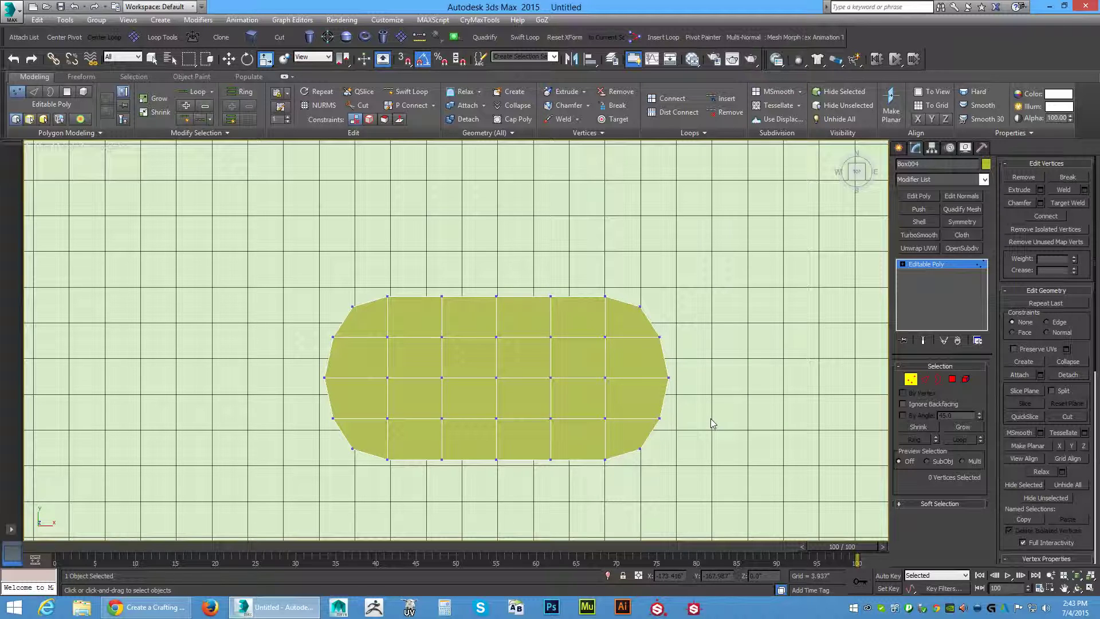
pyautogui.click(911, 379)
# Select all sandbag polygons, clear smoothing groups and assign smoothing group 1
pyautogui.scroll(1, 733, 409)
pyautogui.press('g')
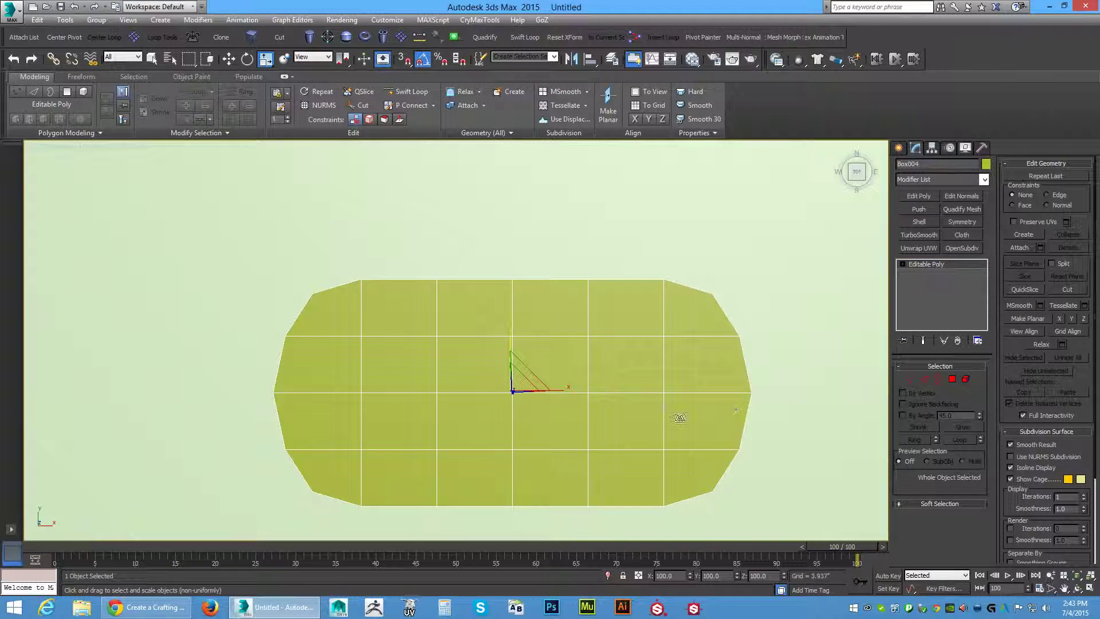
pyautogui.click(952, 380)
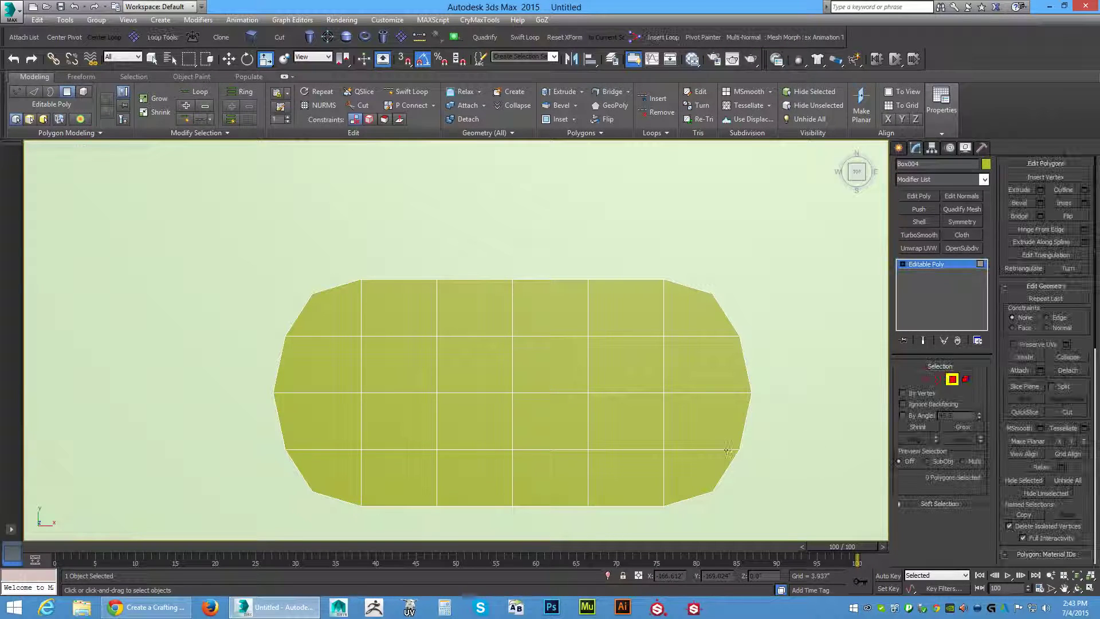
pyautogui.hotkey('ctrl', 'a')
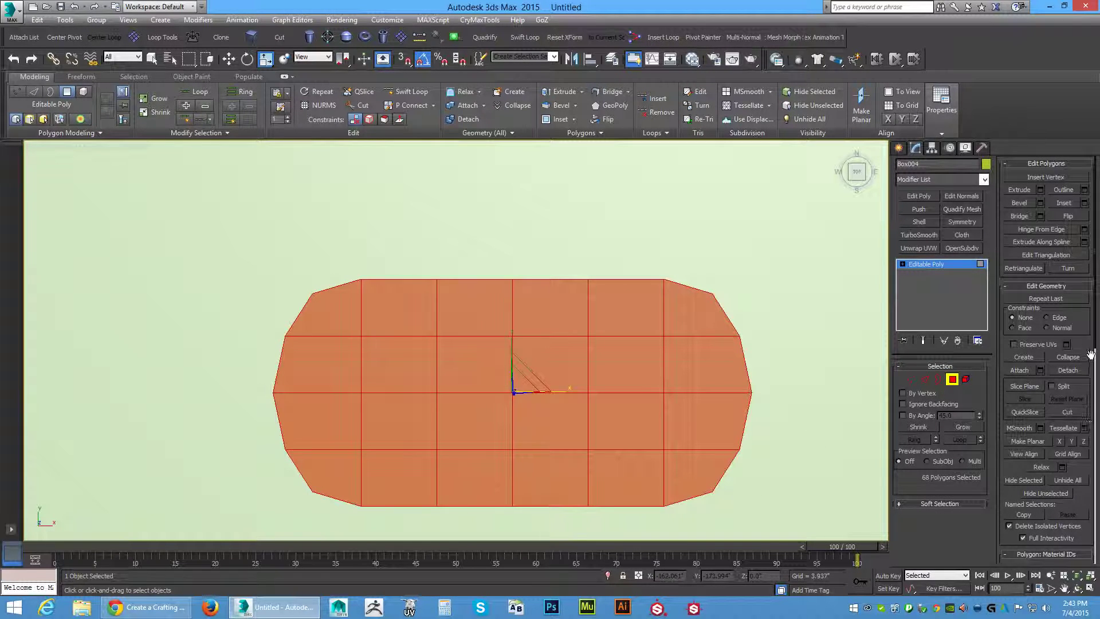
pyautogui.scroll(-5, 1089, 518)
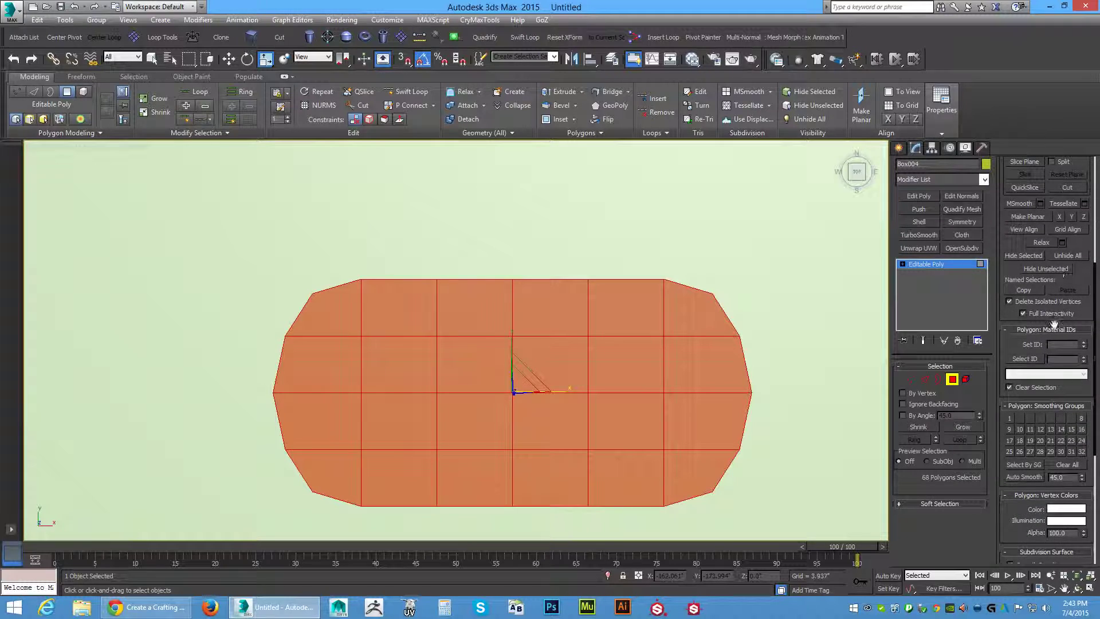
pyautogui.click(1062, 465)
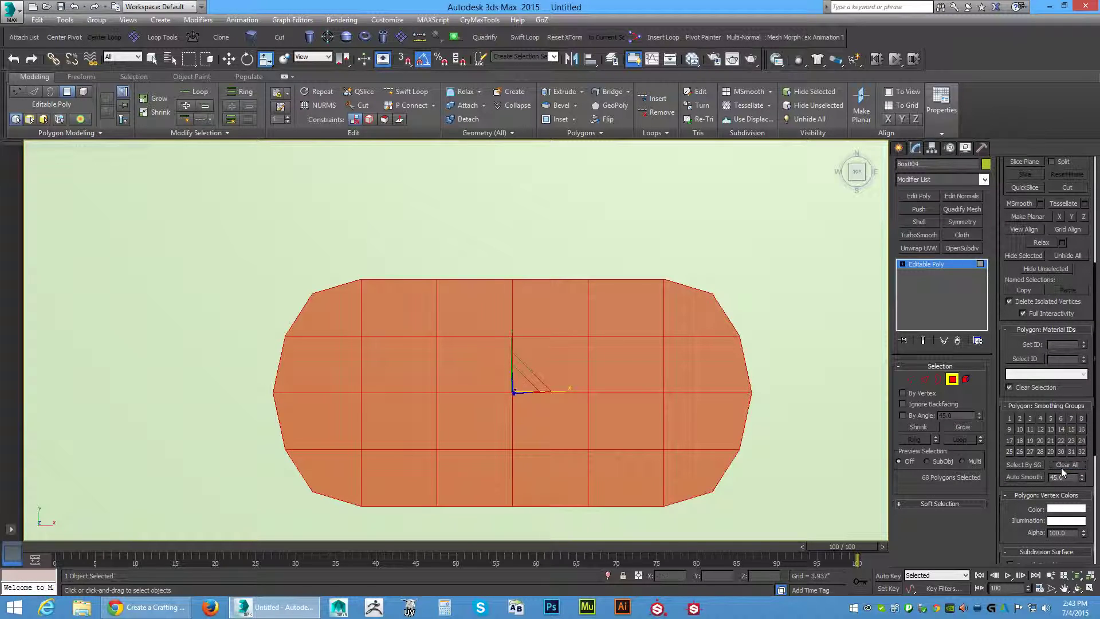
pyautogui.click(1010, 419)
# Return to Perspective view at object level with the sandbag reselected for moving
pyautogui.scroll(-5, 718, 479)
pyautogui.press('p')
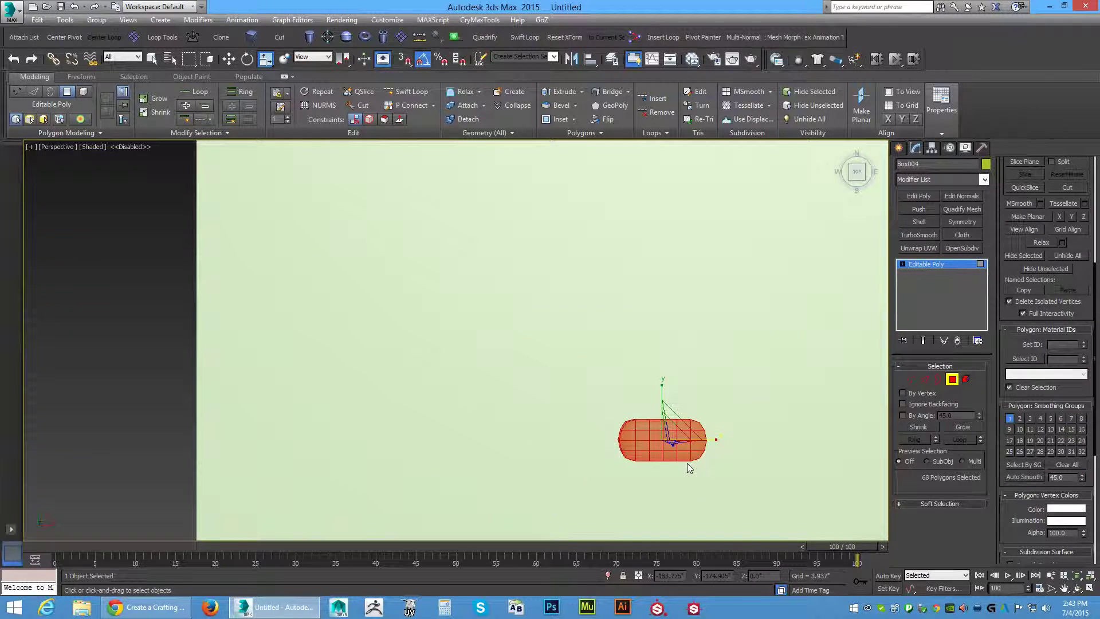
pyautogui.moveTo(674, 479); pyautogui.dragTo(603, 430, button='middle')
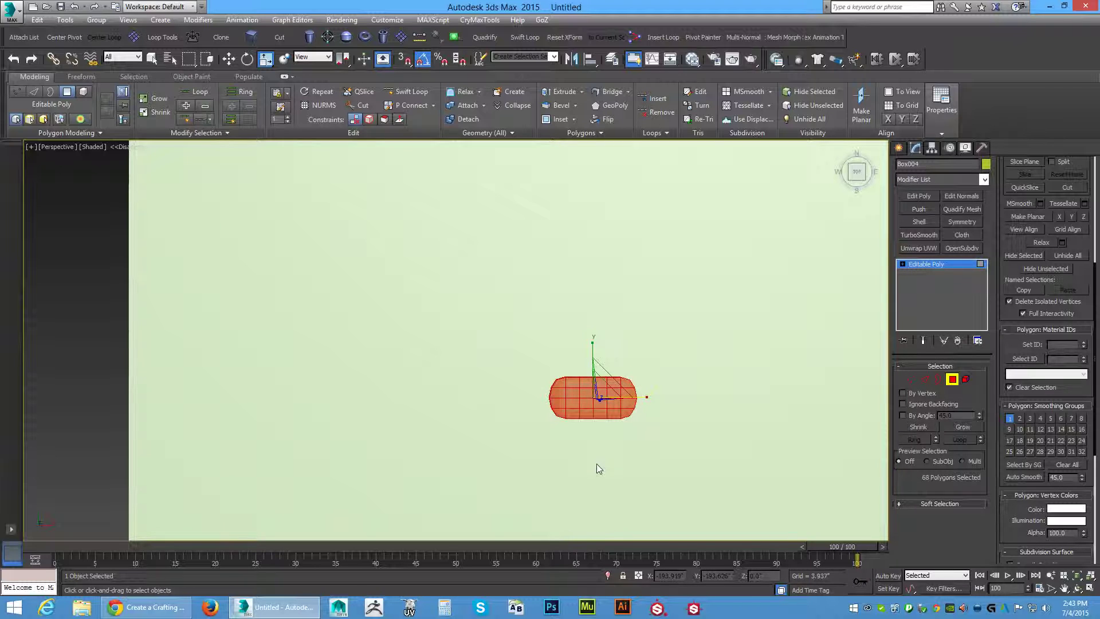
pyautogui.click(965, 378)
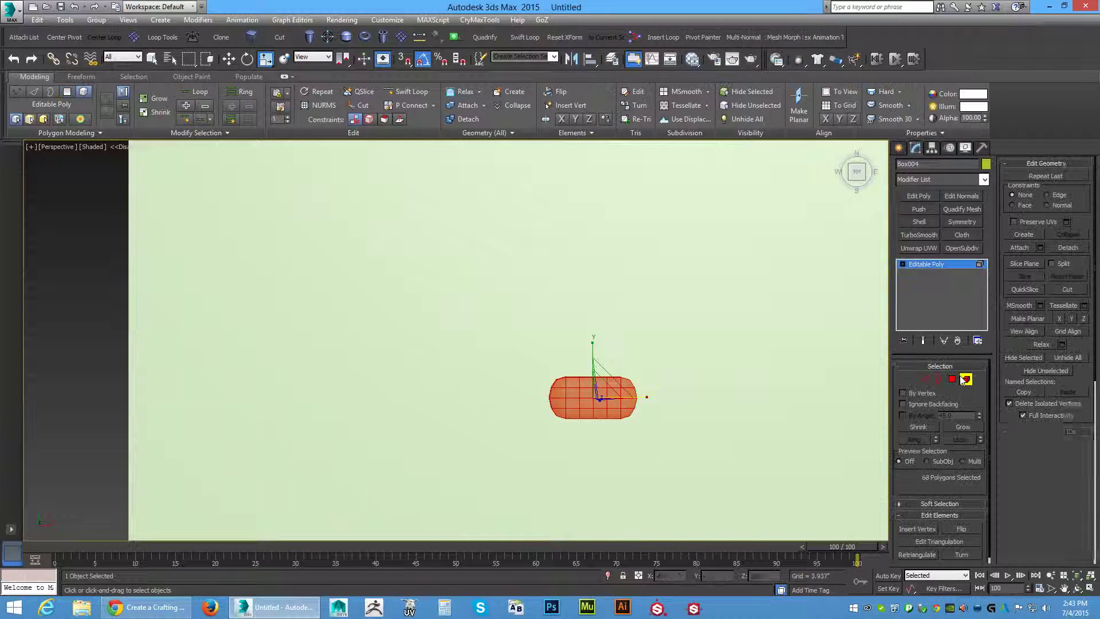
pyautogui.click(966, 379)
pyautogui.click(415, 444)
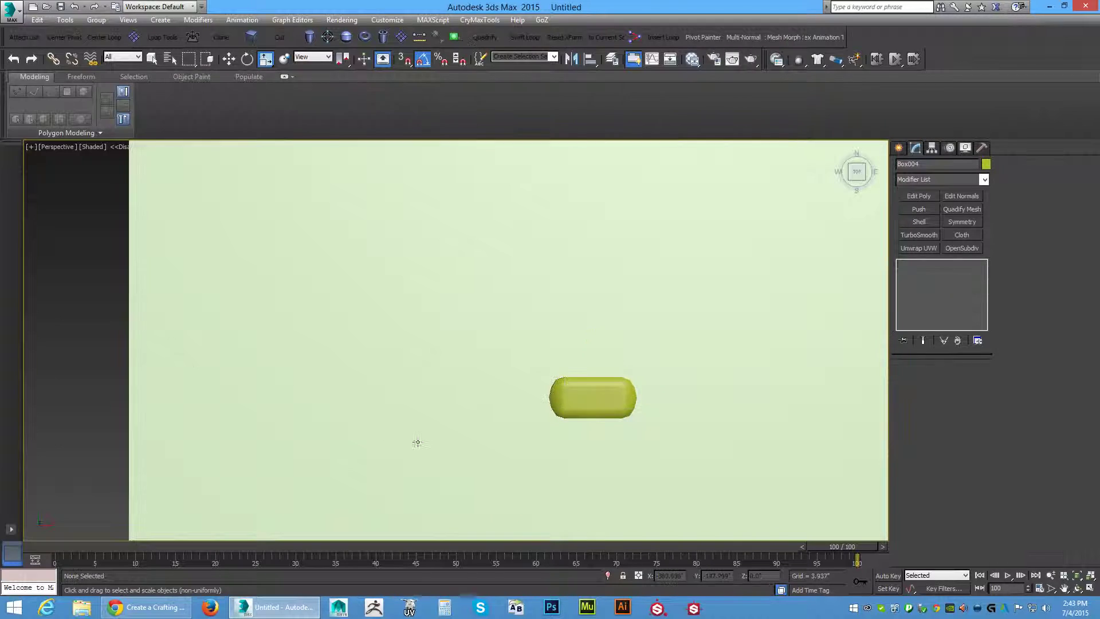
pyautogui.click(609, 413)
pyautogui.press('w')
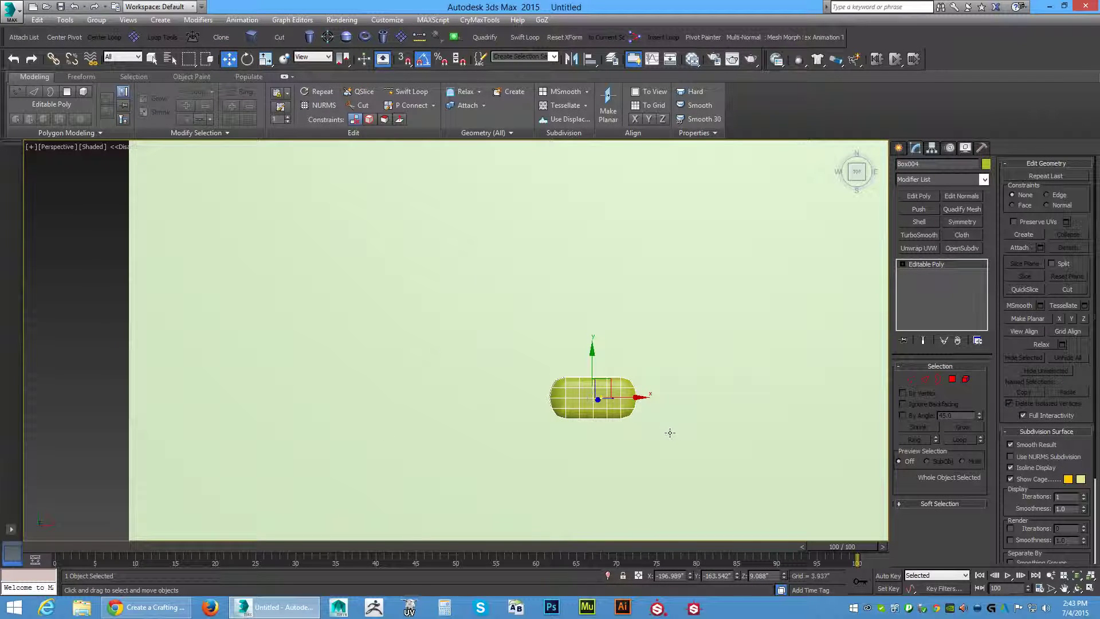
pyautogui.moveTo(680, 428); pyautogui.dragTo(567, 398, button='middle')
# Rename the sandbag to A
pyautogui.press('p')
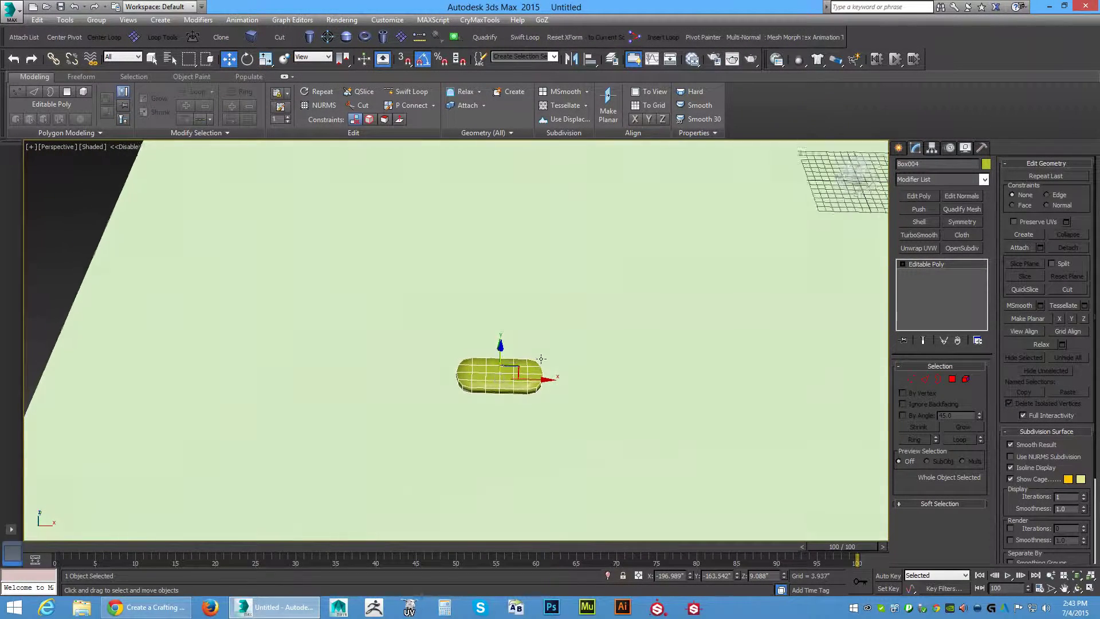
pyautogui.scroll(4, 523, 399)
pyautogui.keyDown('alt'); pyautogui.moveTo(522, 398); pyautogui.dragTo(528, 423, button='middle'); pyautogui.keyUp('alt')
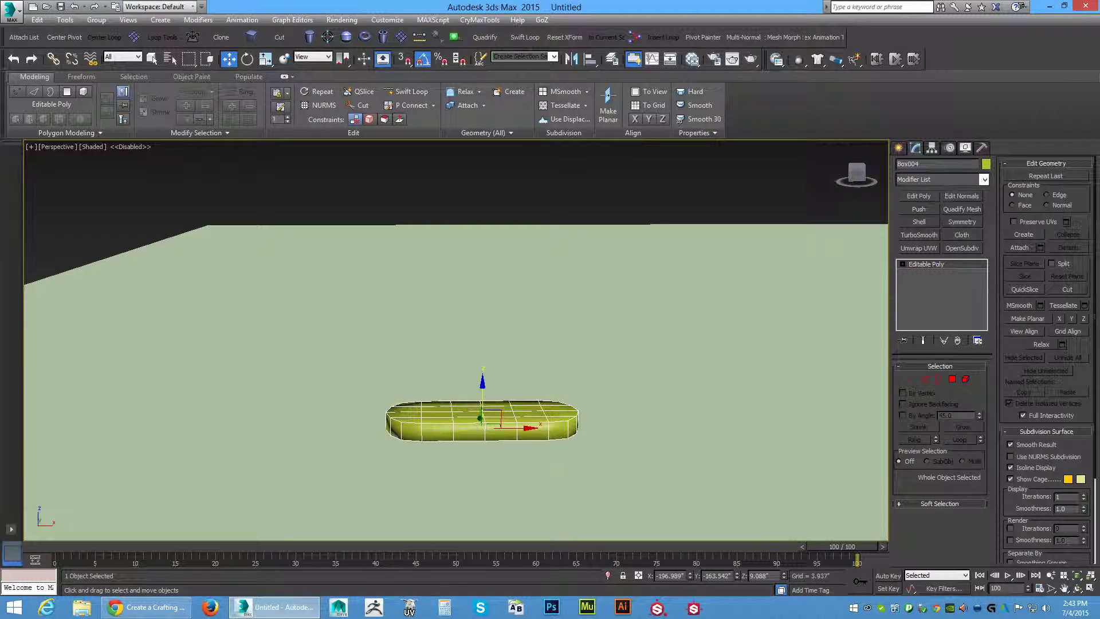
pyautogui.click(943, 164)
pyautogui.write('A')
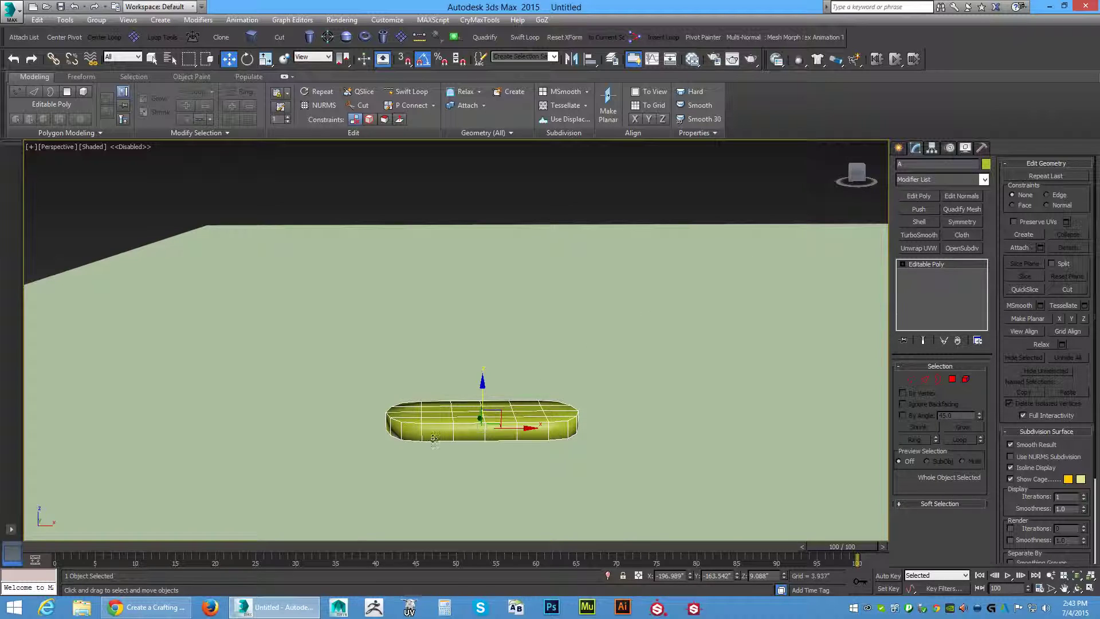
# Stack raised copies B, C and D above A, then start a sideways copy of A
pyautogui.keyDown('shift'); pyautogui.moveTo(482, 390); pyautogui.dragTo(482, 342); pyautogui.keyUp('shift')
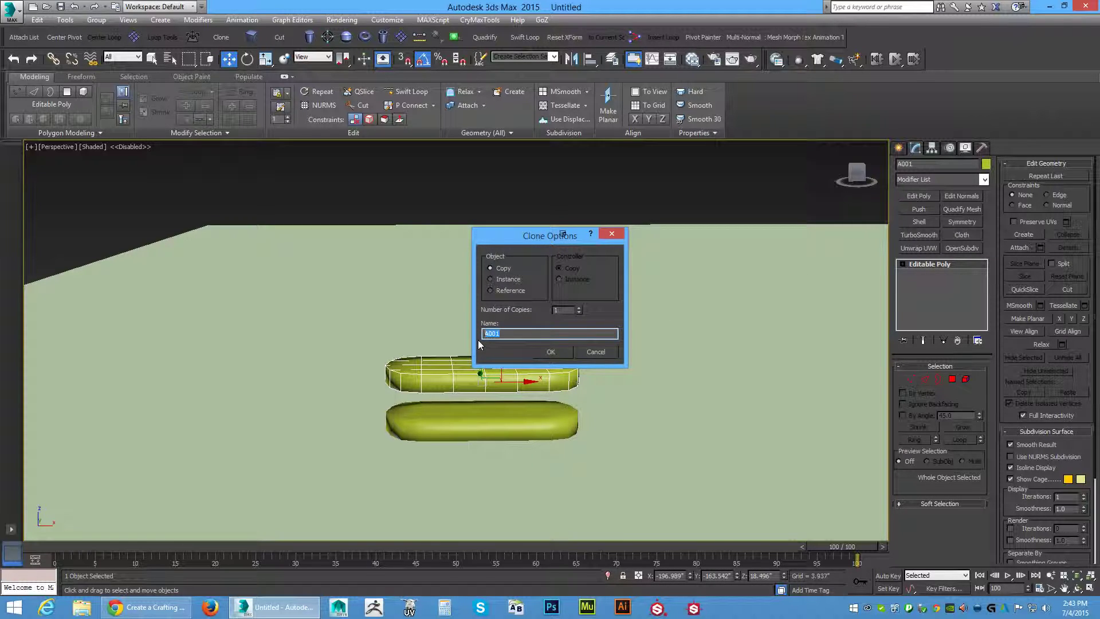
pyautogui.write('B')
pyautogui.click(551, 352)
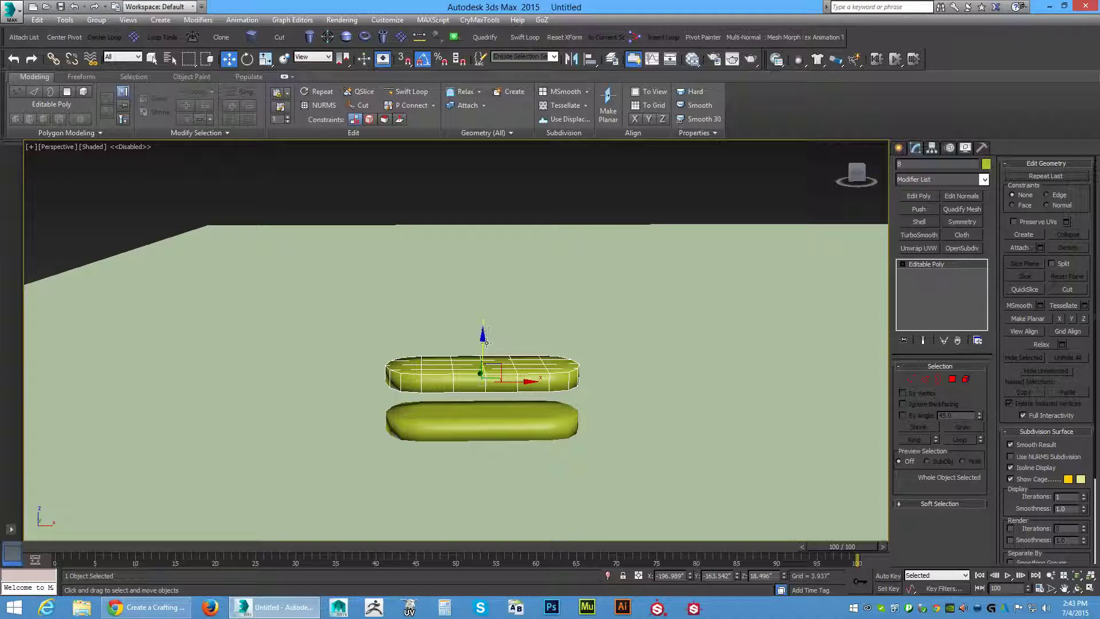
pyautogui.keyDown('shift'); pyautogui.moveTo(482, 342); pyautogui.dragTo(478, 291); pyautogui.keyUp('shift')
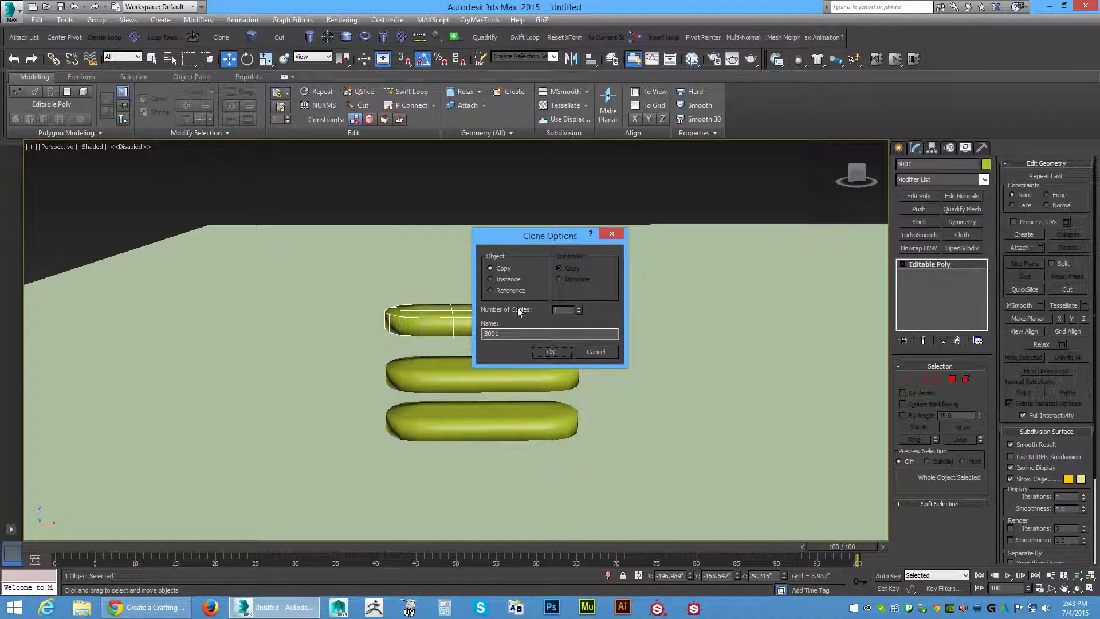
pyautogui.write('C')
pyautogui.click(558, 353)
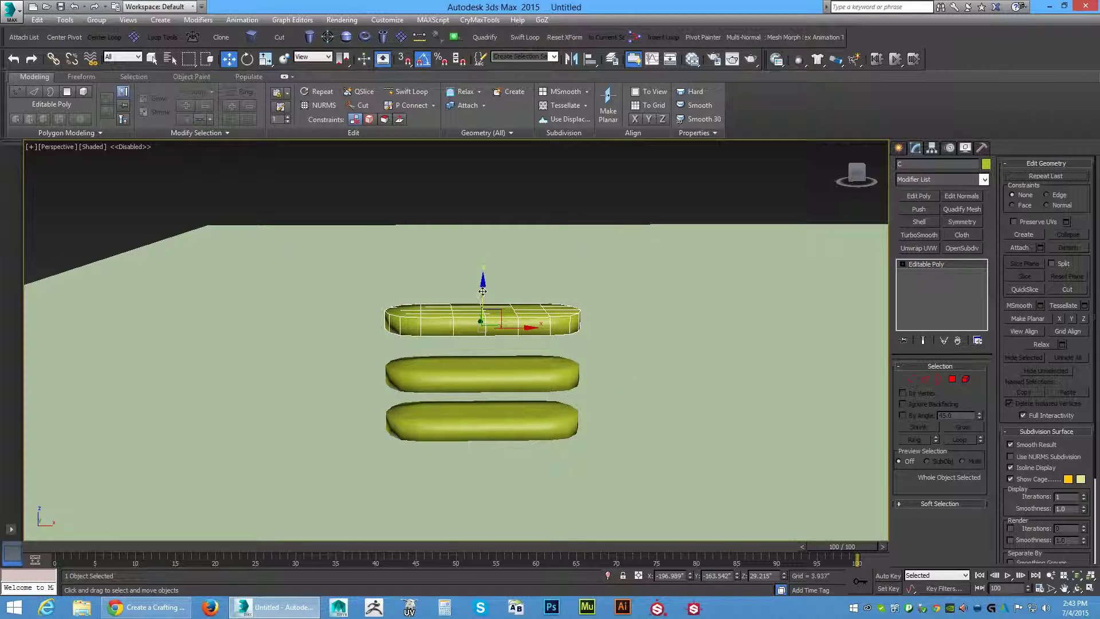
pyautogui.keyDown('shift'); pyautogui.moveTo(484, 291); pyautogui.dragTo(484, 231); pyautogui.keyUp('shift')
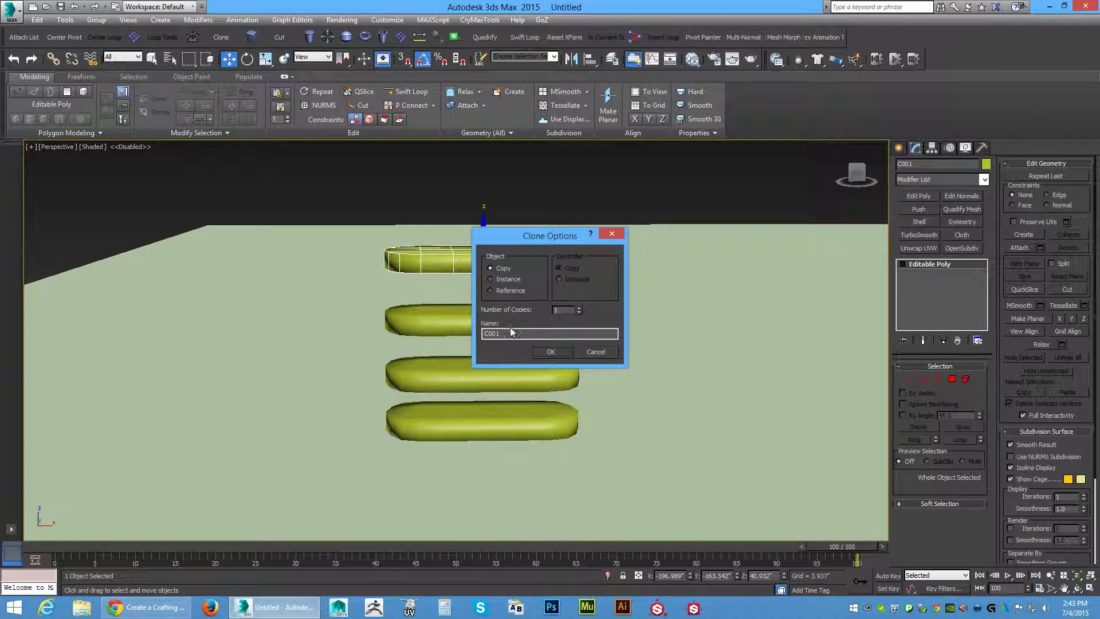
pyautogui.write('D')
pyautogui.click(553, 351)
pyautogui.click(546, 408)
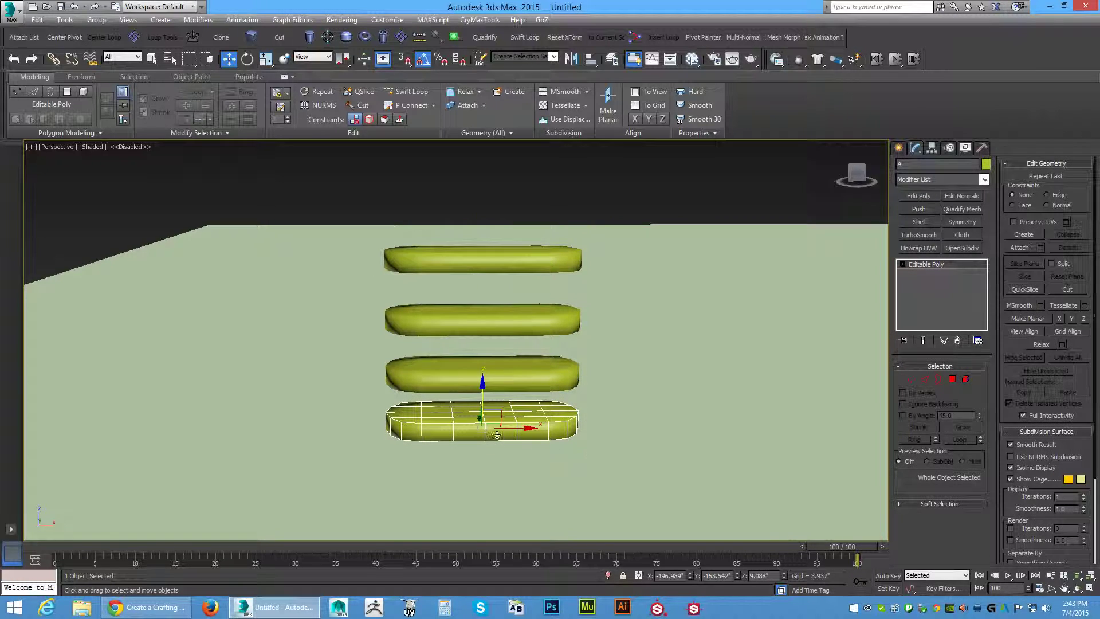
pyautogui.moveTo(518, 438)
pyautogui.keyDown('shift'); pyautogui.mouseDown()
pyautogui.moveTo(716, 440)
pyautogui.moveTo(706, 442)
pyautogui.mouseUp(); pyautogui.keyUp('shift')
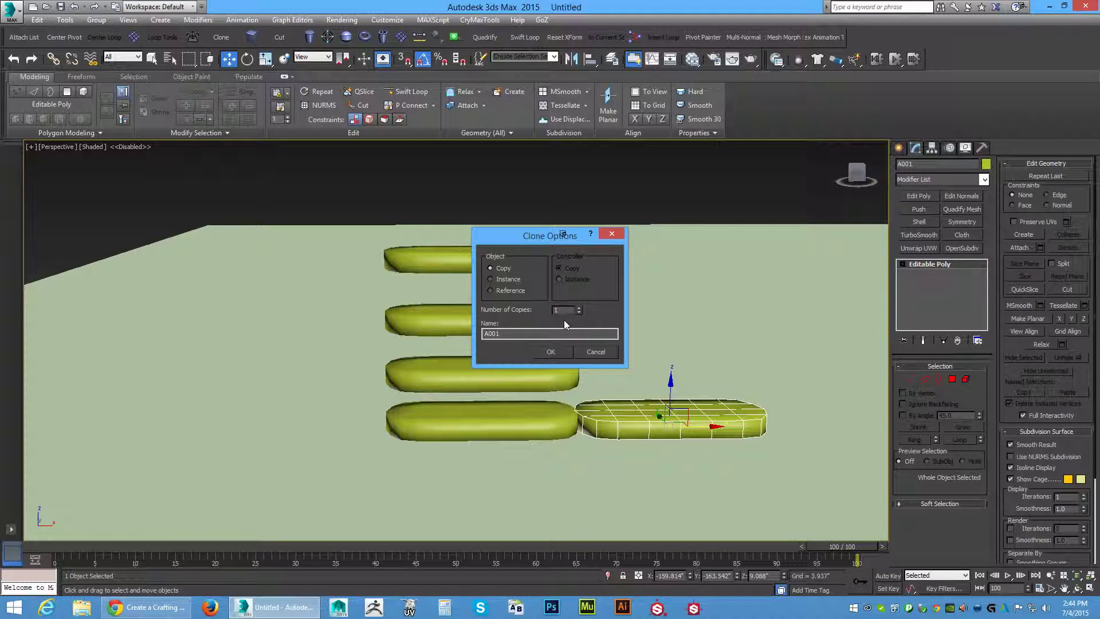
# Make 8 copies of A along the bottom row and shift bag B right over a joint
pyautogui.write('8')
pyautogui.click(547, 352)
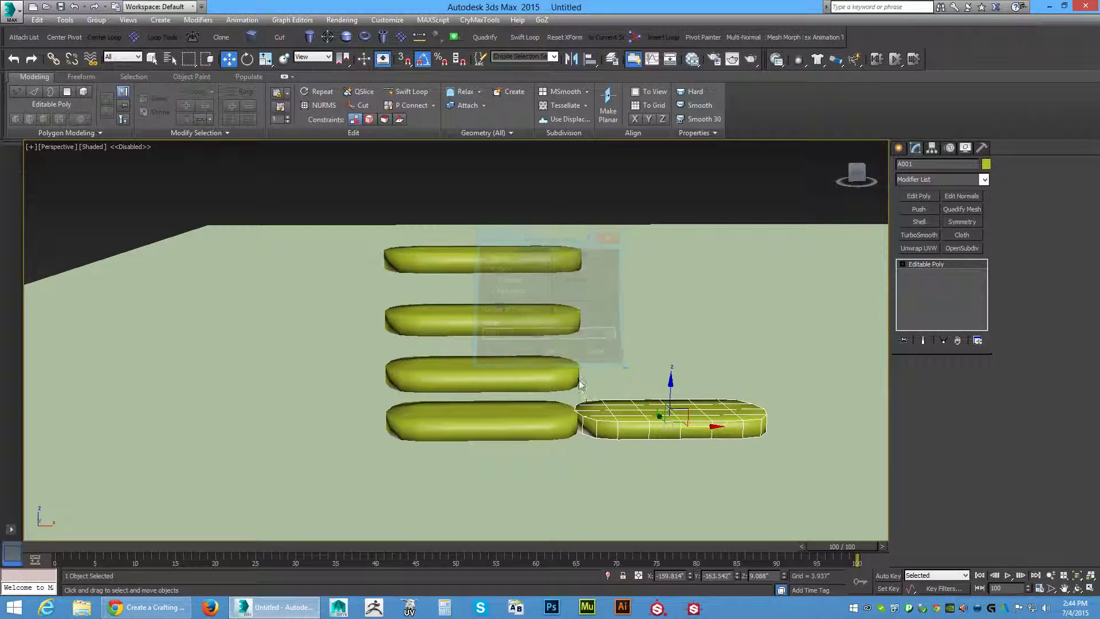
pyautogui.click(557, 396)
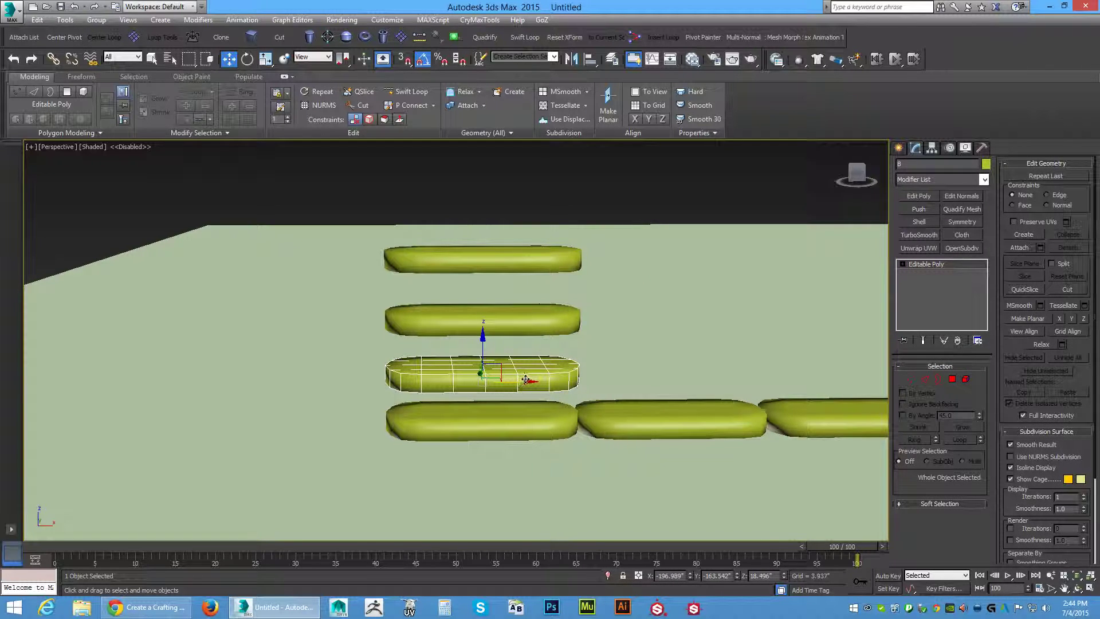
pyautogui.moveTo(525, 380); pyautogui.dragTo(616, 381)
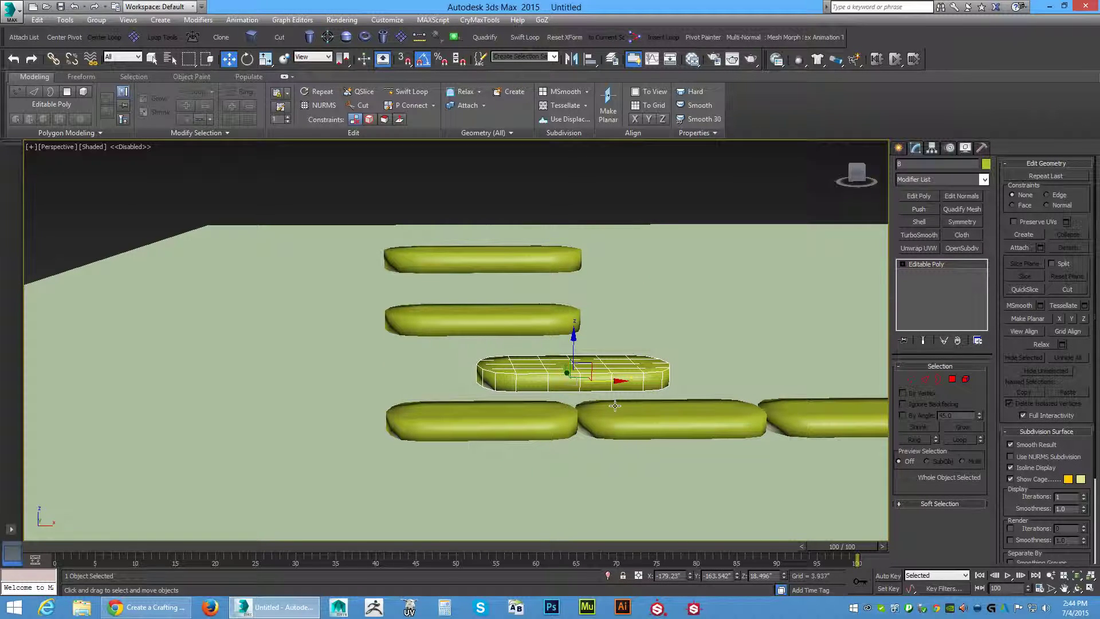
pyautogui.press('f')
pyautogui.scroll(-5, 575, 398)
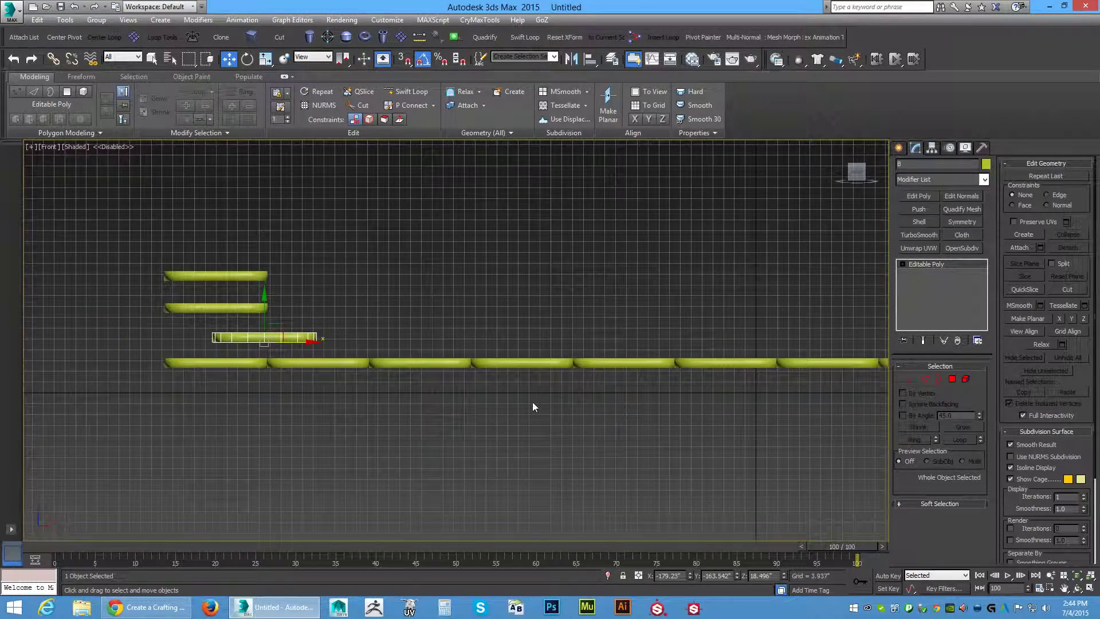
pyautogui.scroll(5, 533, 407)
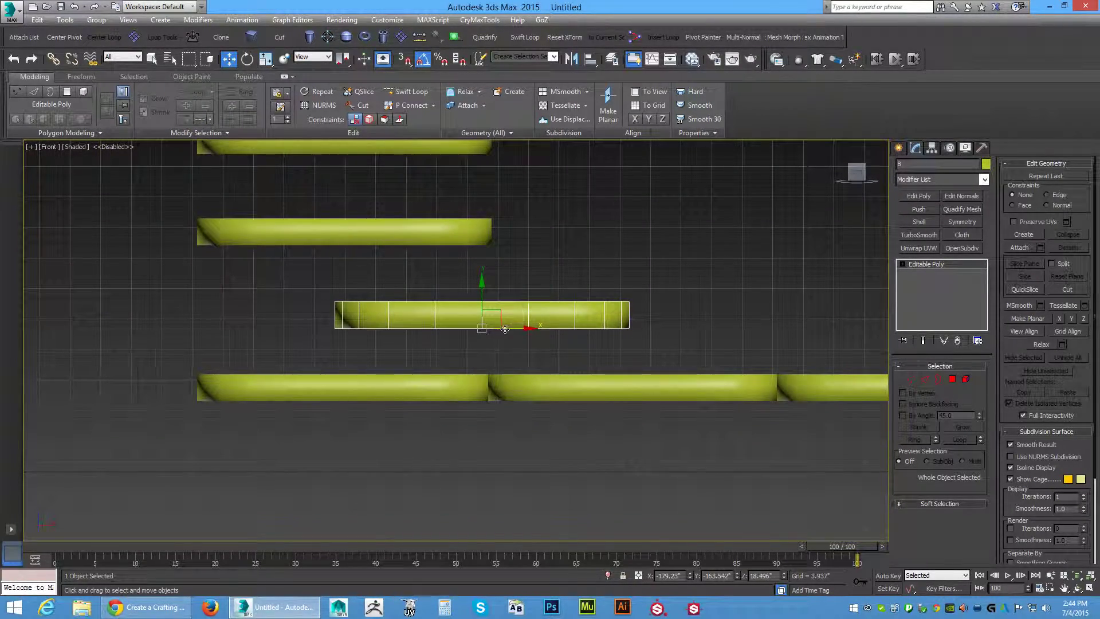
pyautogui.moveTo(505, 329); pyautogui.dragTo(519, 329)
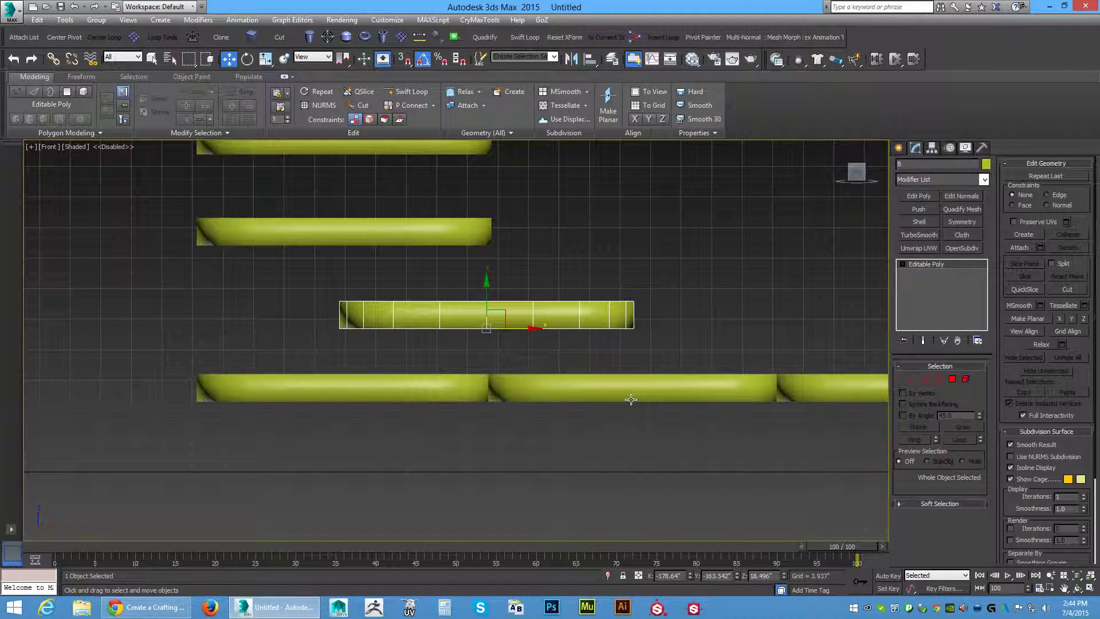
# Back in Perspective, frame bag B and Shift-drag a copy of it rightward
pyautogui.press('p')
pyautogui.press('z')
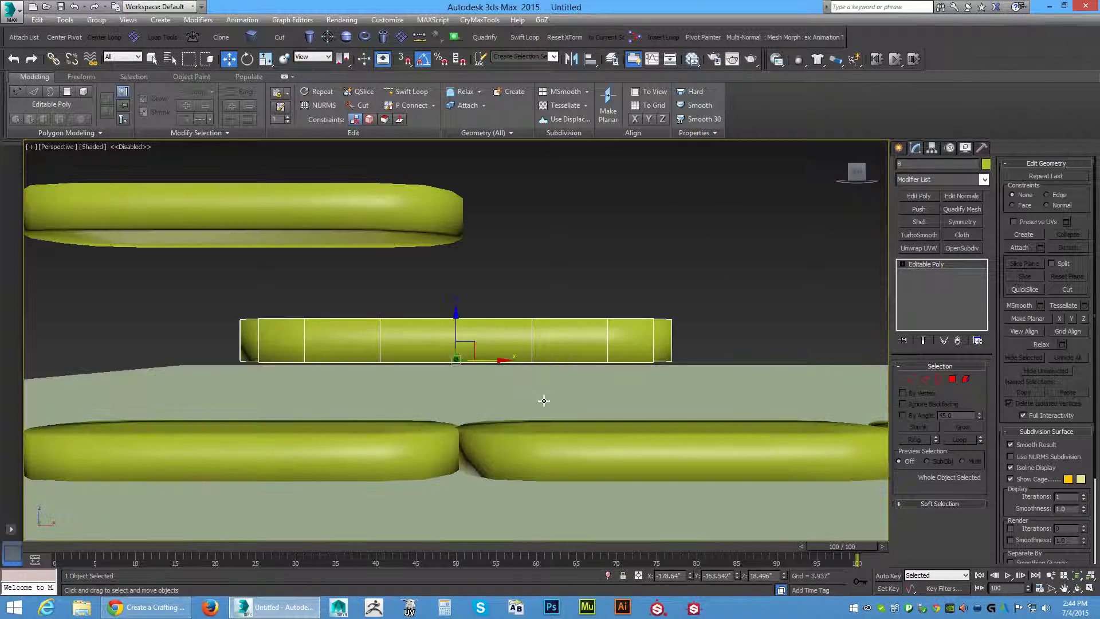
pyautogui.moveTo(550, 390)
pyautogui.keyDown('alt'); pyautogui.mouseDown(button='middle')
pyautogui.moveTo(569, 396)
pyautogui.moveTo(516, 412)
pyautogui.mouseUp(button='middle'); pyautogui.keyUp('alt')
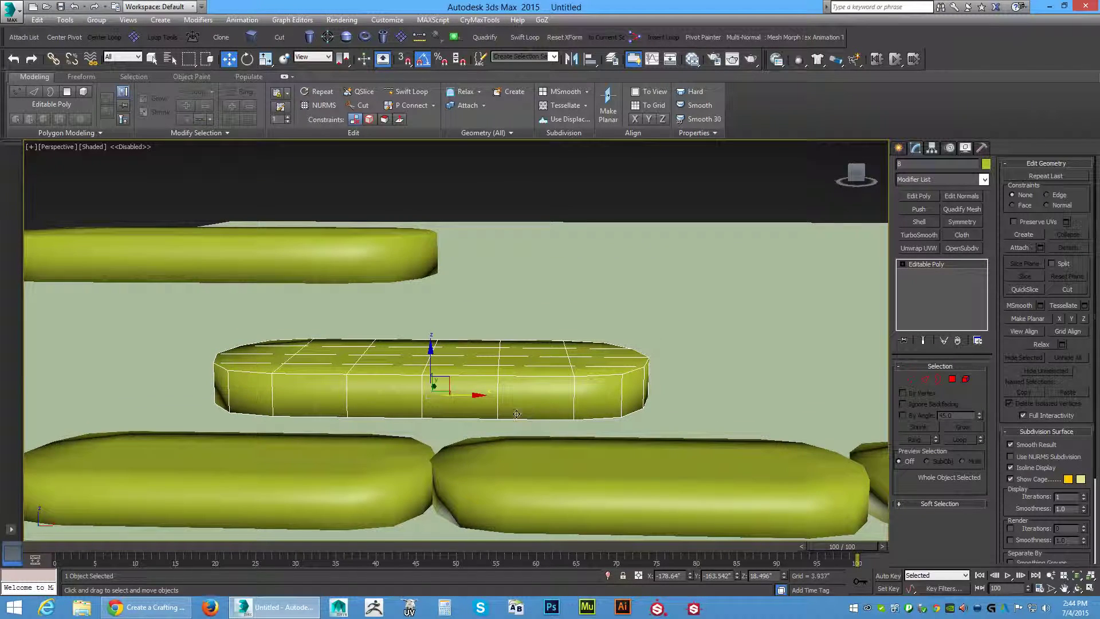
pyautogui.keyDown('shift'); pyautogui.moveTo(466, 397); pyautogui.dragTo(897, 424); pyautogui.keyUp('shift')
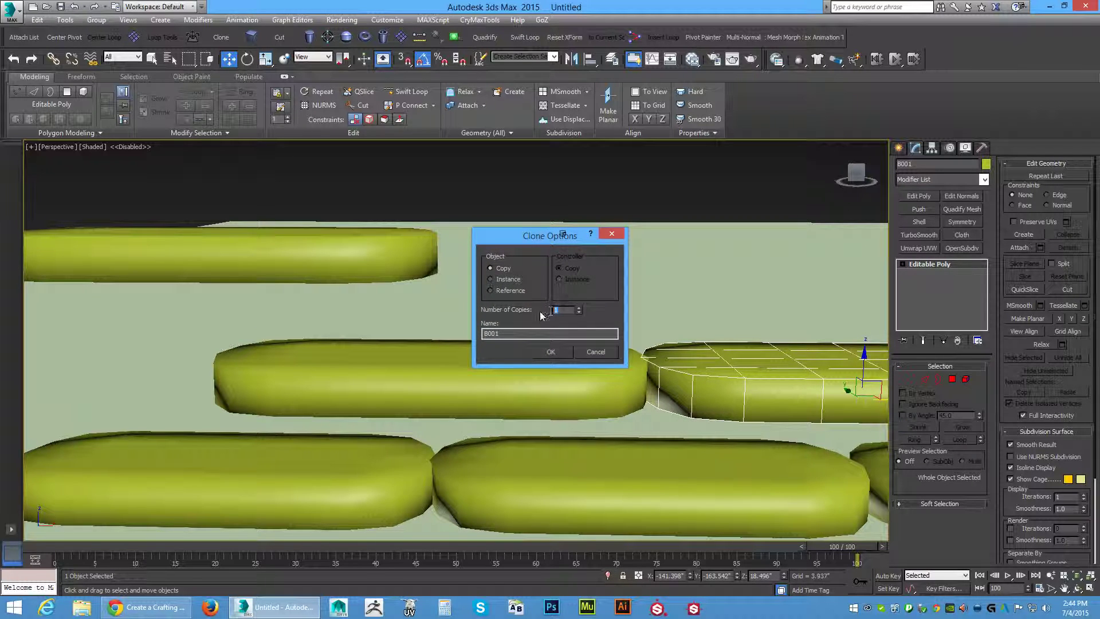
# Place the B copy and fill out its course with 8 more copies
pyautogui.click(559, 353)
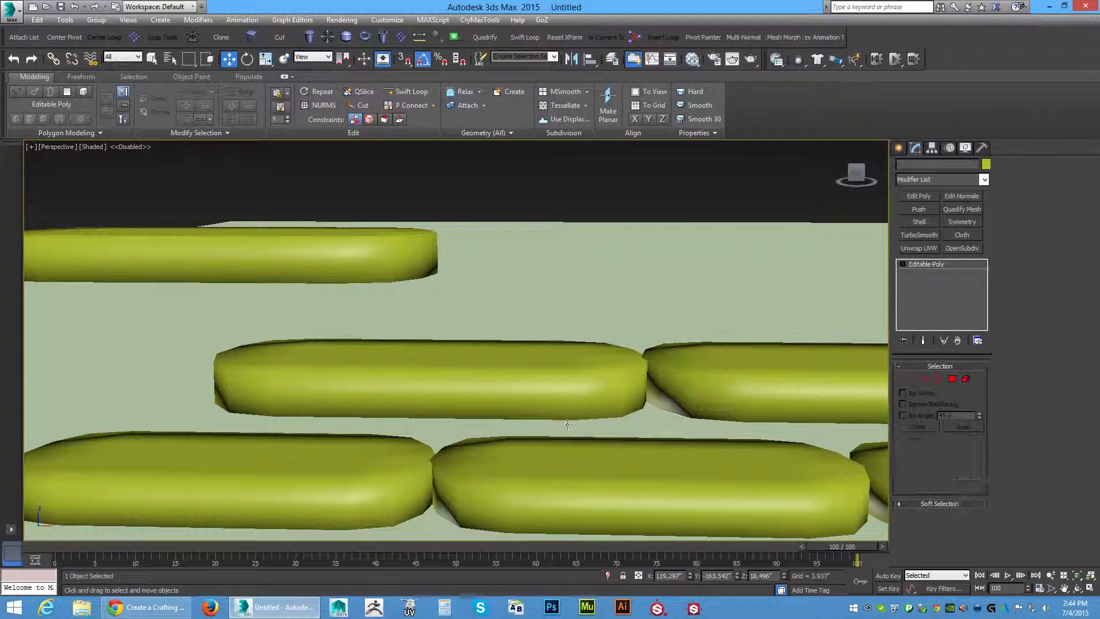
pyautogui.scroll(-5, 568, 425)
pyautogui.scroll(1, 516, 390)
pyautogui.click(463, 360)
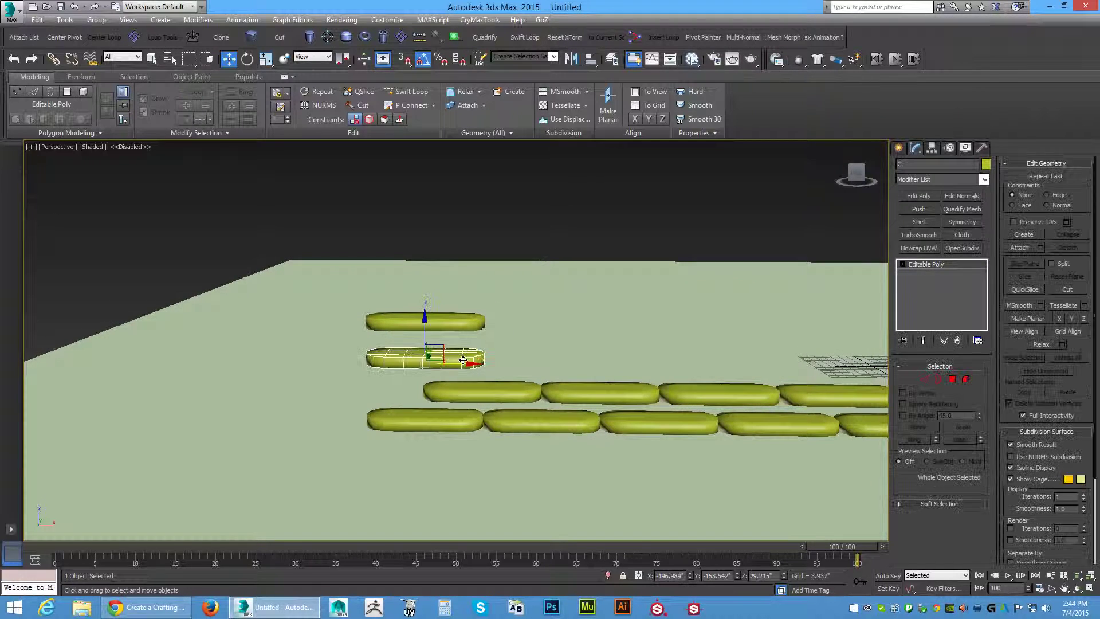
pyautogui.moveTo(463, 360)
pyautogui.mouseDown()
pyautogui.moveTo(576, 367)
pyautogui.moveTo(584, 388)
pyautogui.mouseUp()
pyautogui.moveTo(563, 311); pyautogui.dragTo(546, 313)
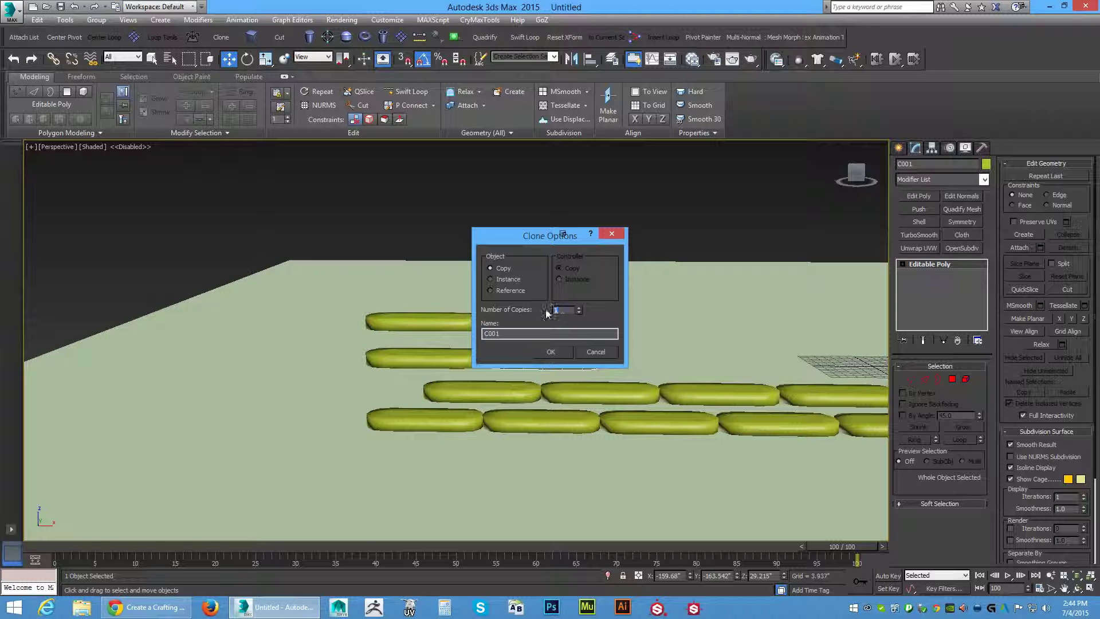
pyautogui.write('8')
pyautogui.click(550, 352)
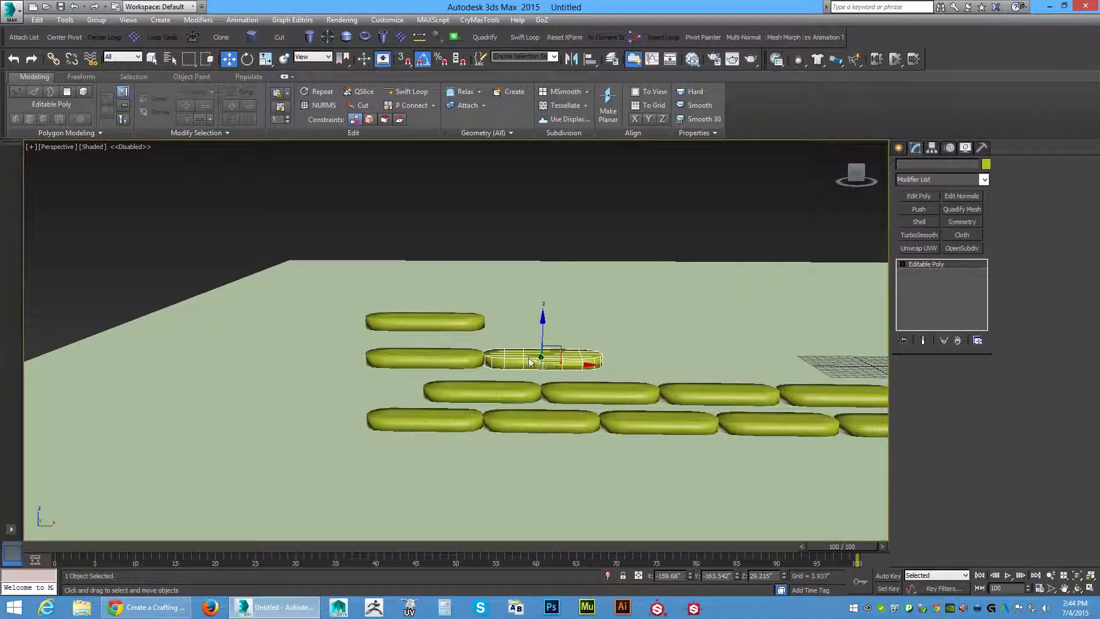
# Copy the top bar rightward with 8 copies to complete the four-row staggered wall
pyautogui.scroll(5, 461, 339)
pyautogui.scroll(-3, 462, 339)
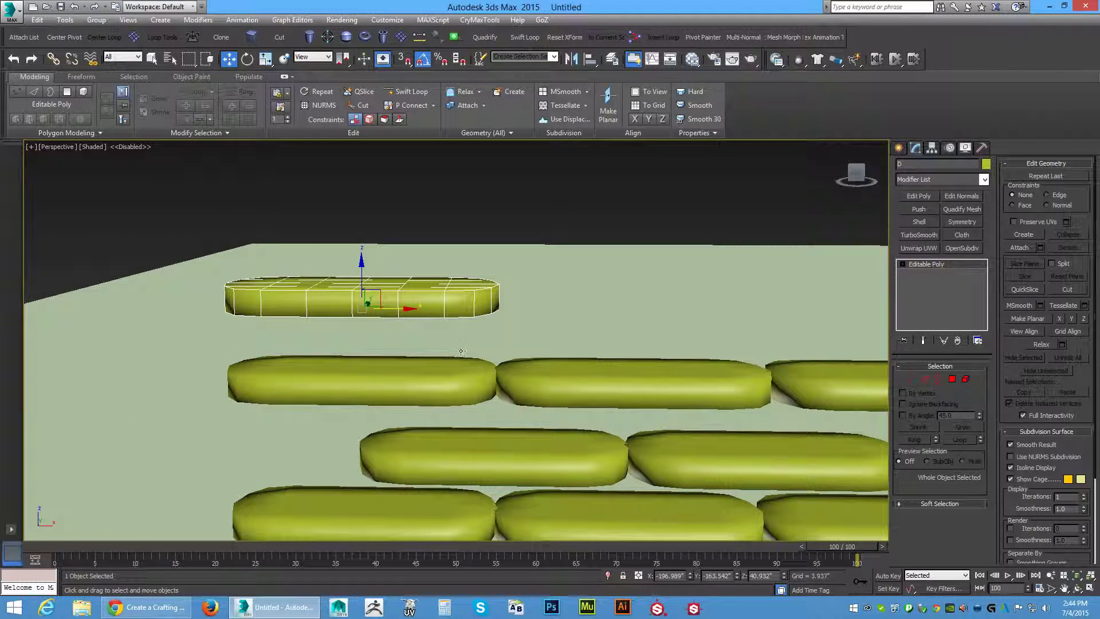
pyautogui.moveTo(414, 309)
pyautogui.mouseDown()
pyautogui.moveTo(780, 332)
pyautogui.moveTo(808, 344)
pyautogui.mouseUp()
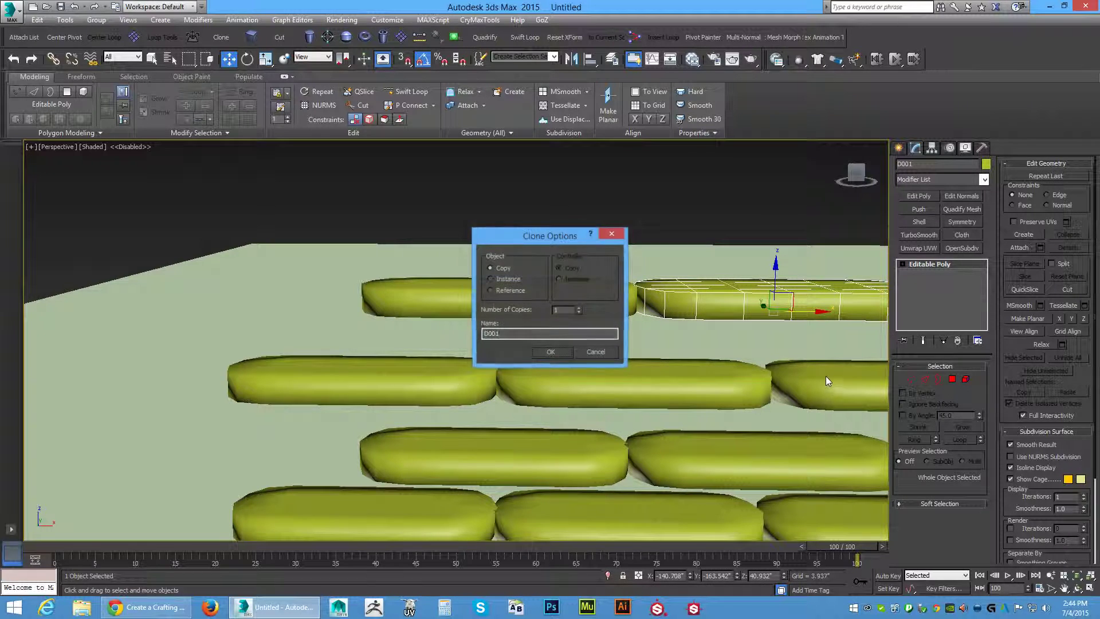
pyautogui.doubleClick(565, 310)
pyautogui.write('8')
pyautogui.click(551, 351)
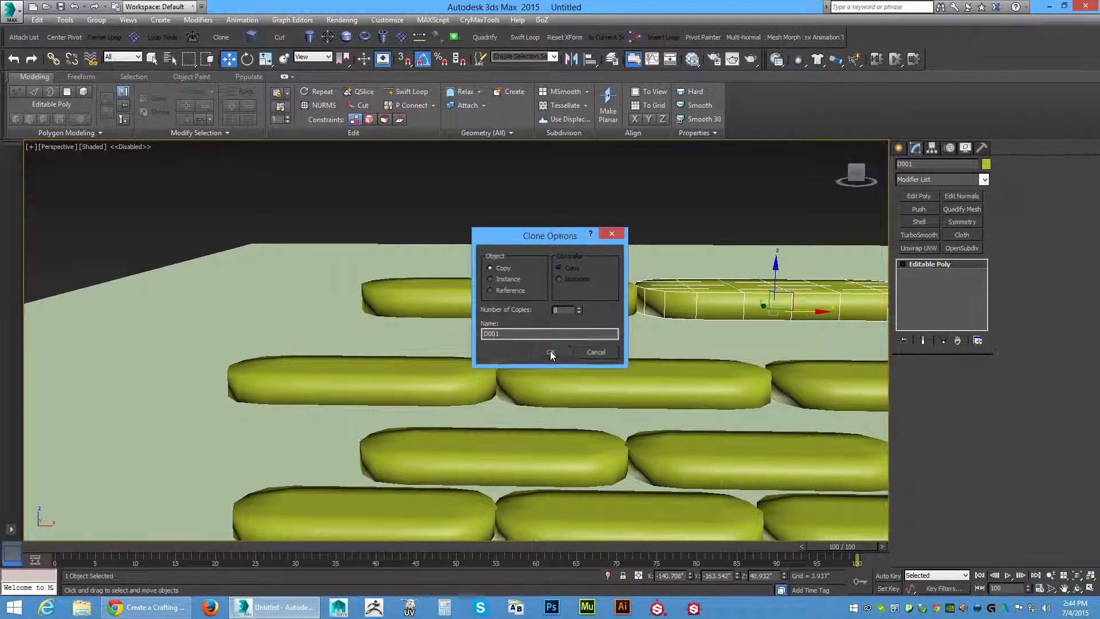
pyautogui.scroll(-5, 597, 363)
pyautogui.scroll(-4, 597, 362)
pyautogui.keyDown('alt'); pyautogui.moveTo(657, 391); pyautogui.dragTo(658, 398, button='middle'); pyautogui.keyUp('alt')
# Switch to Top view, frame the sandbag row and select the ground plane
pyautogui.press('t')
pyautogui.press('z')
pyautogui.scroll(-8, 656, 395)
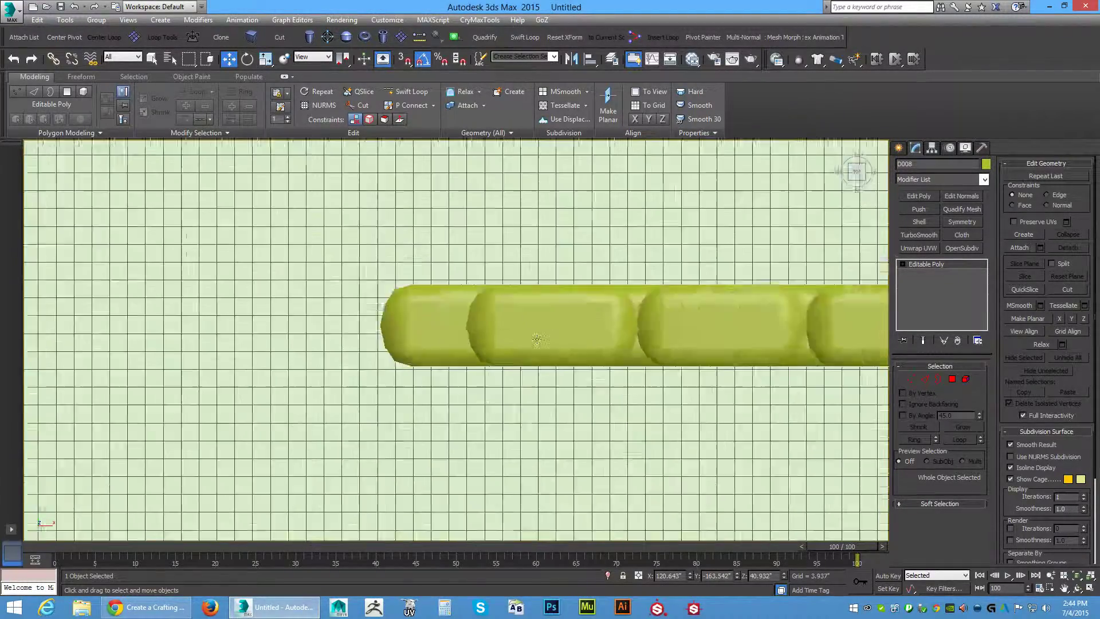
pyautogui.scroll(-2, 512, 367)
pyautogui.moveTo(417, 351); pyautogui.dragTo(517, 358, button='middle')
pyautogui.click(679, 358)
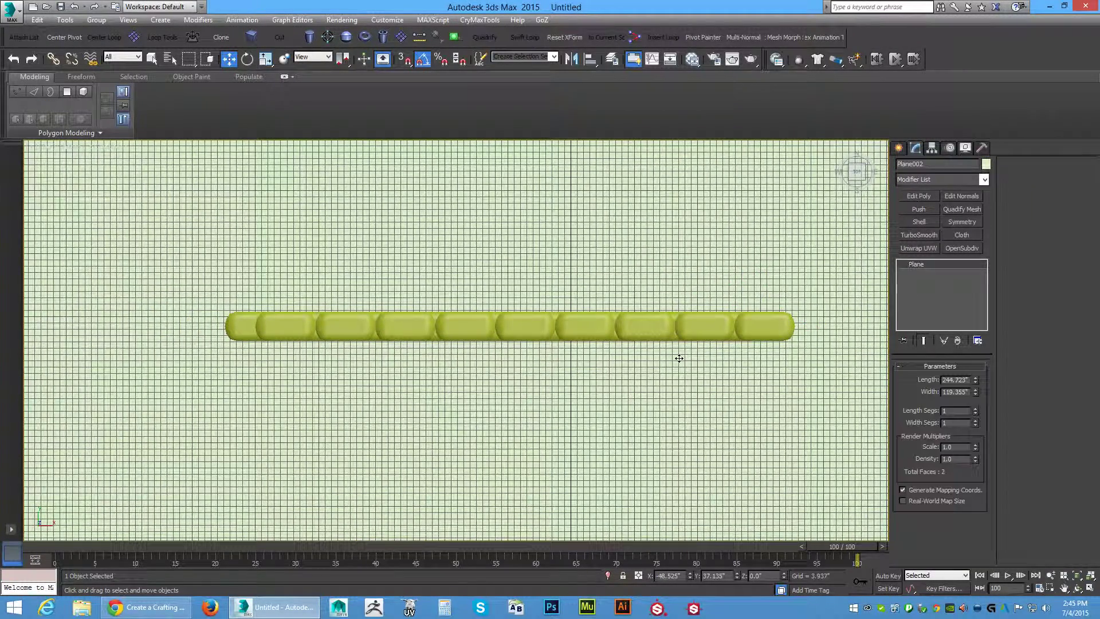
# Draw a box about 51.4 by 419.8 by 73.2 beside the row, 1 length and width segment
pyautogui.click(898, 148)
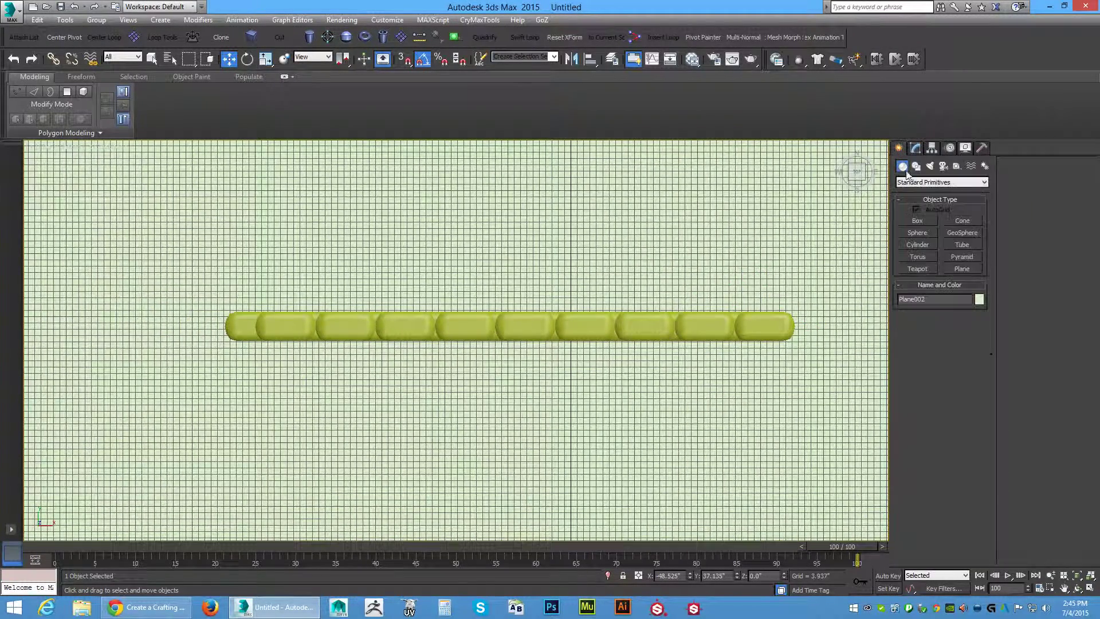
pyautogui.click(917, 221)
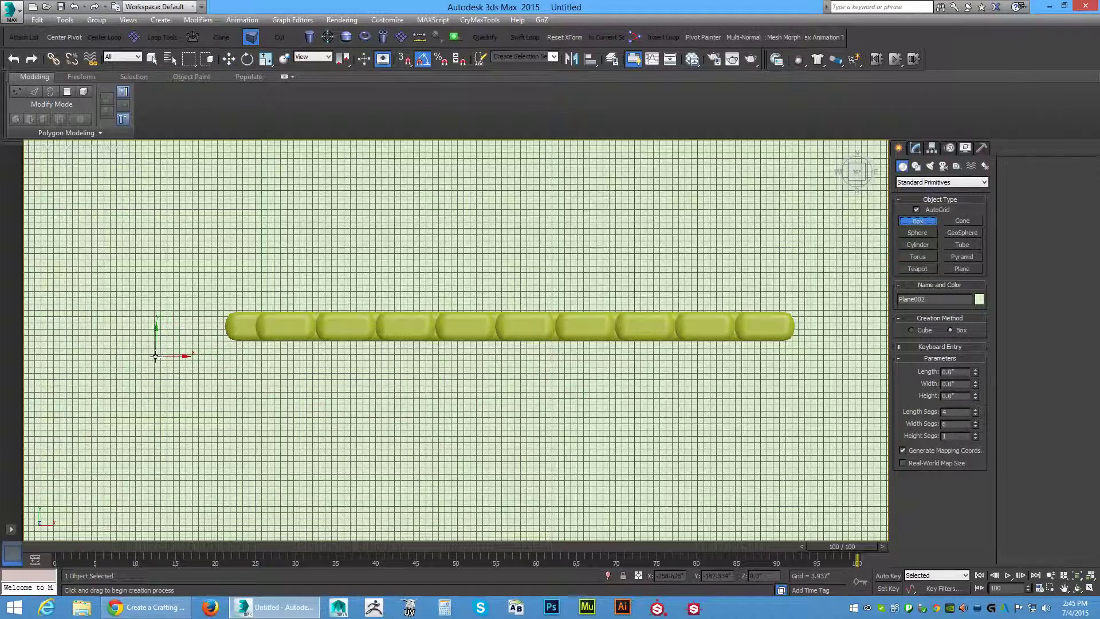
pyautogui.moveTo(155, 355); pyautogui.dragTo(829, 439)
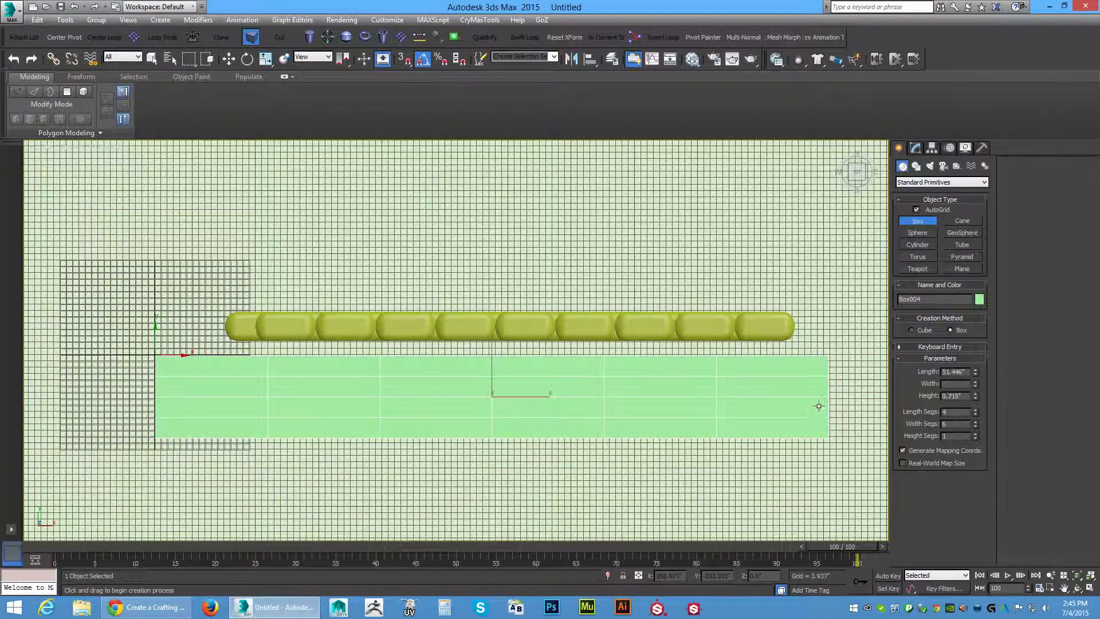
pyautogui.click(826, 325)
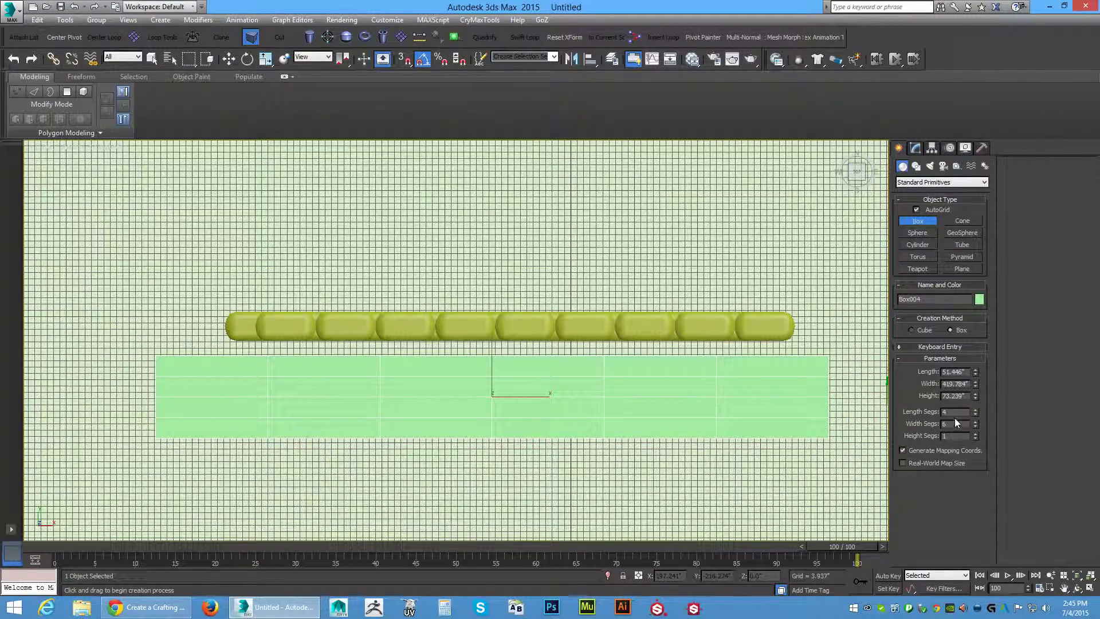
pyautogui.moveTo(975, 414); pyautogui.dragTo(982, 425)
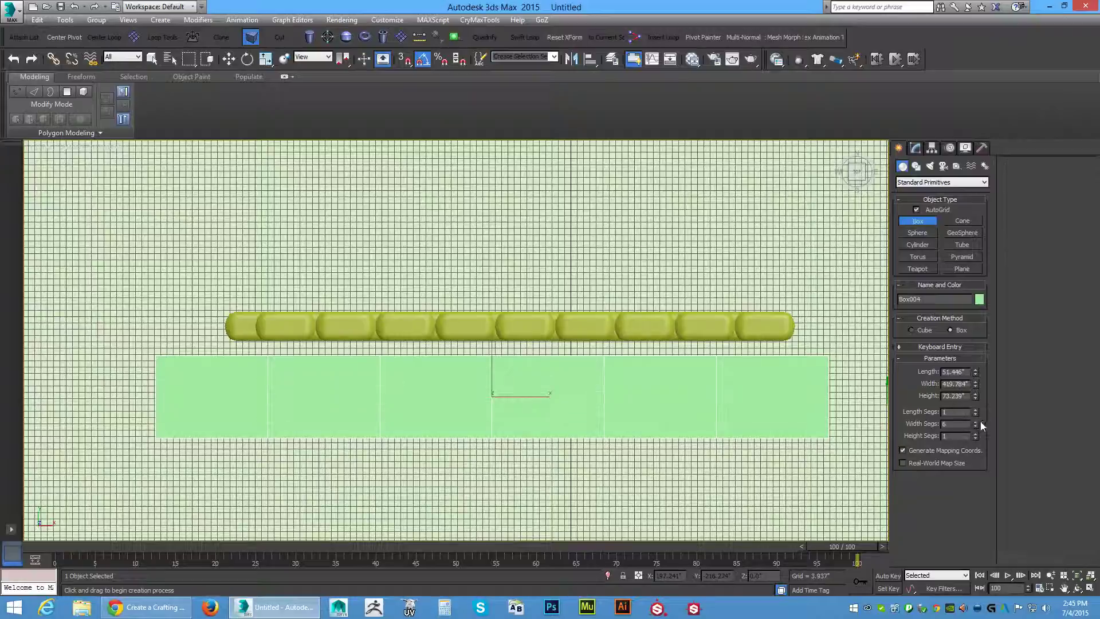
pyautogui.rightClick(977, 428)
pyautogui.keyDown('alt'); pyautogui.moveTo(504, 430); pyautogui.dragTo(454, 449, button='middle'); pyautogui.keyUp('alt')
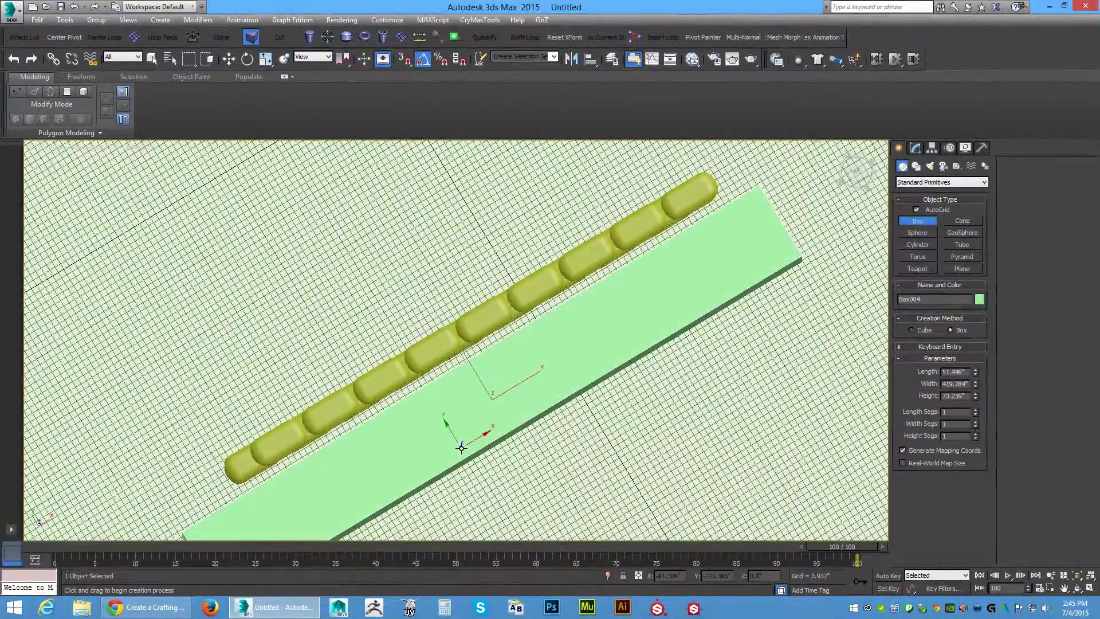
# Scale the green box thinner and return to the top view
pyautogui.press('r')
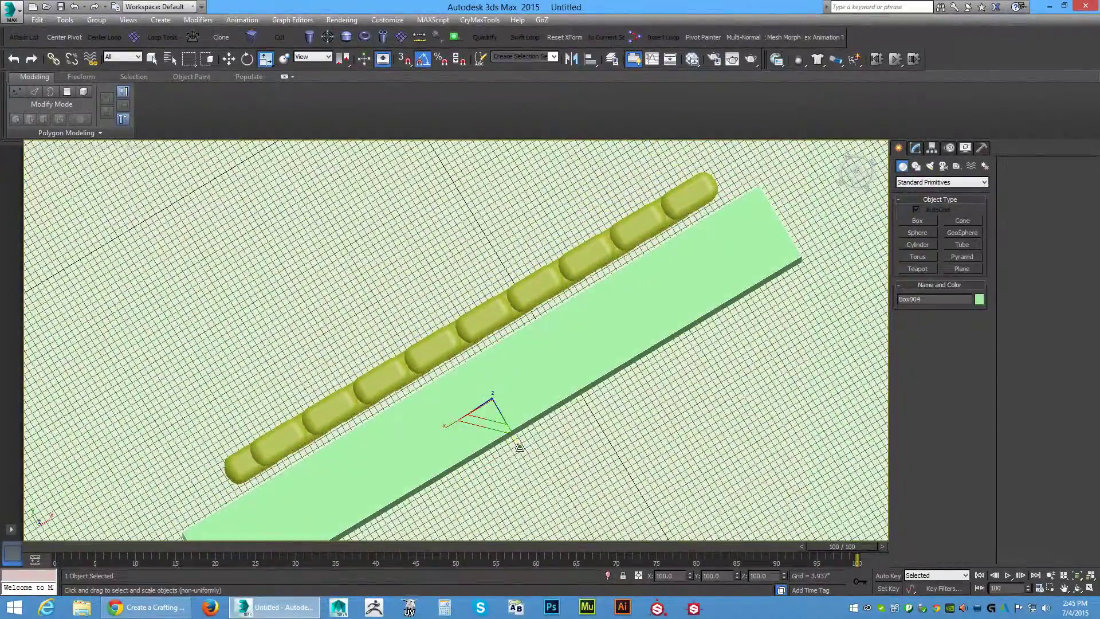
pyautogui.moveTo(519, 446); pyautogui.dragTo(445, 383)
pyautogui.press('w')
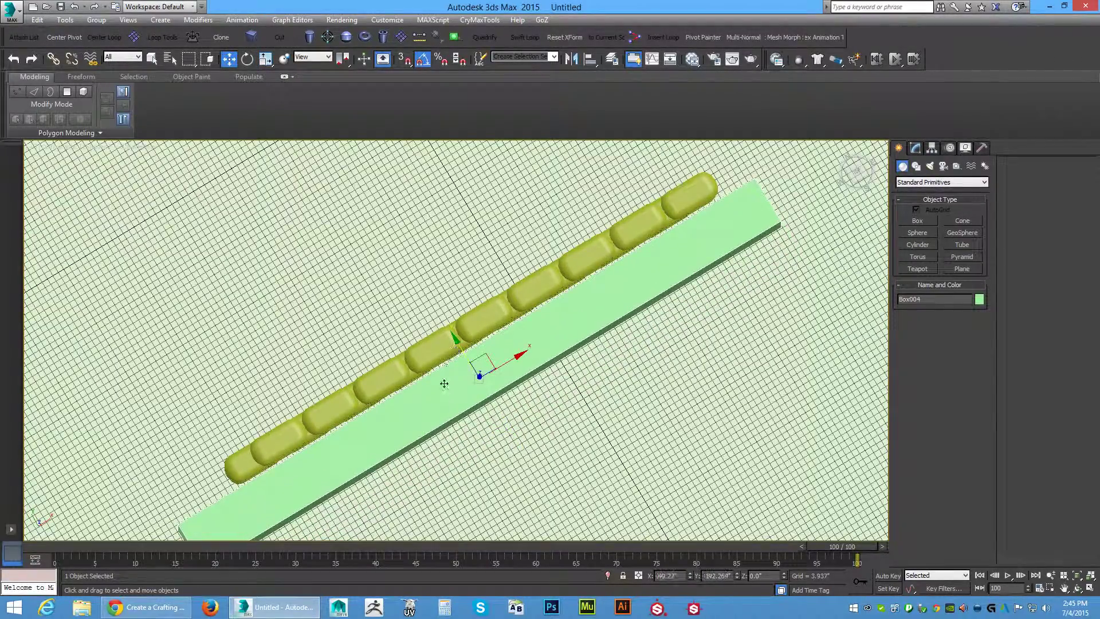
pyautogui.press('t')
pyautogui.scroll(5, 416, 418)
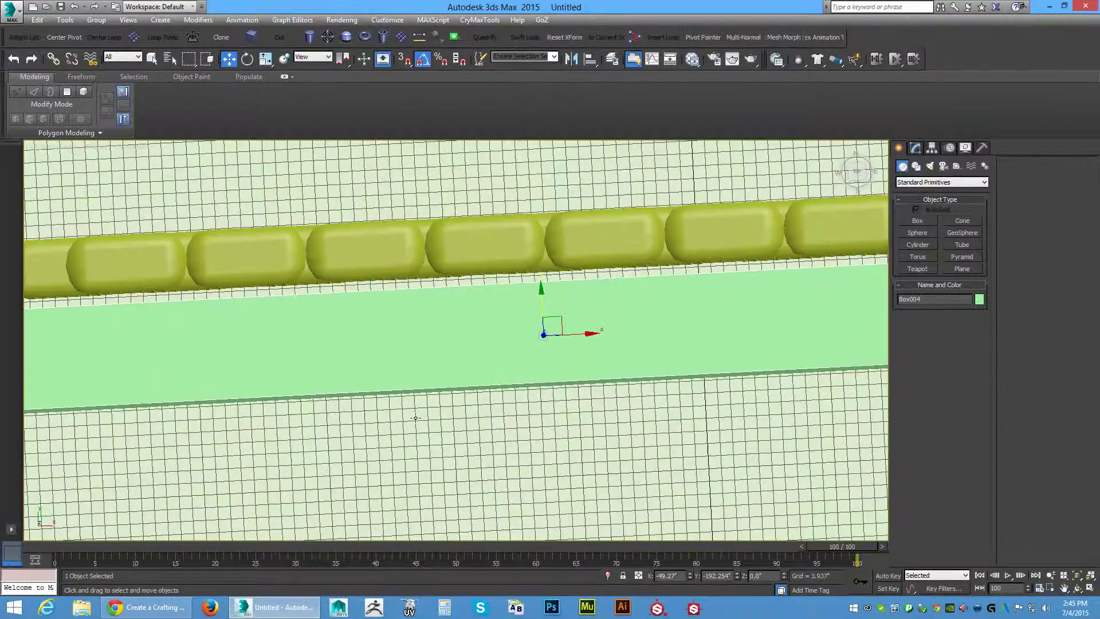
pyautogui.scroll(4, 416, 418)
pyautogui.scroll(-4, 518, 432)
# Butt the green box against the sandbag row and clone it to the row's other side
pyautogui.moveTo(528, 454); pyautogui.dragTo(553, 434, button='middle')
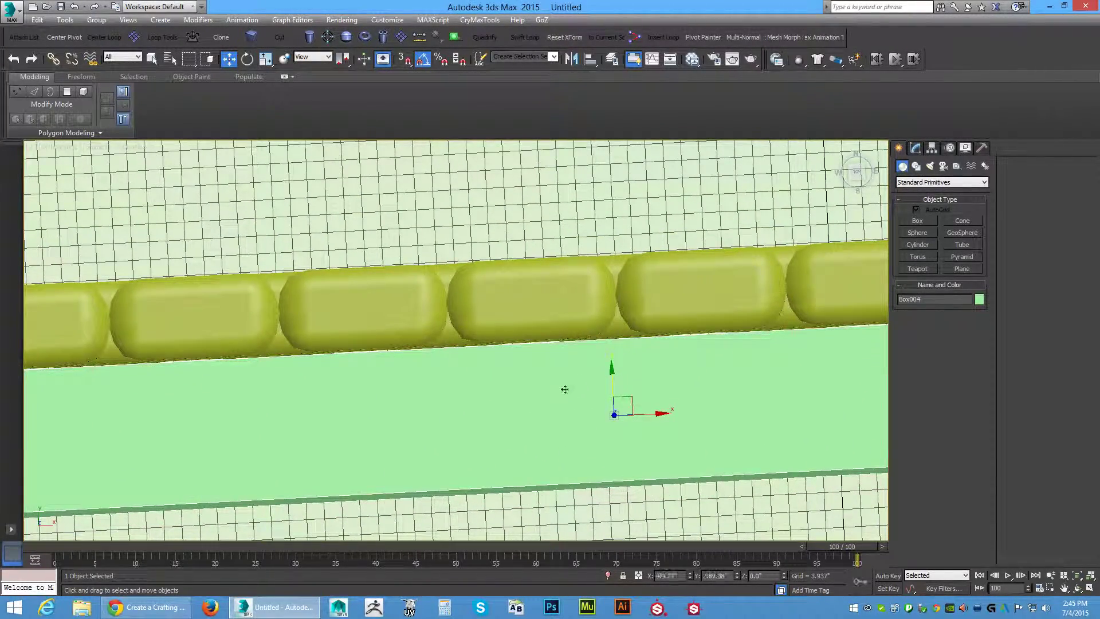
pyautogui.keyDown('alt'); pyautogui.moveTo(565, 389); pyautogui.dragTo(467, 425, button='middle'); pyautogui.keyUp('alt')
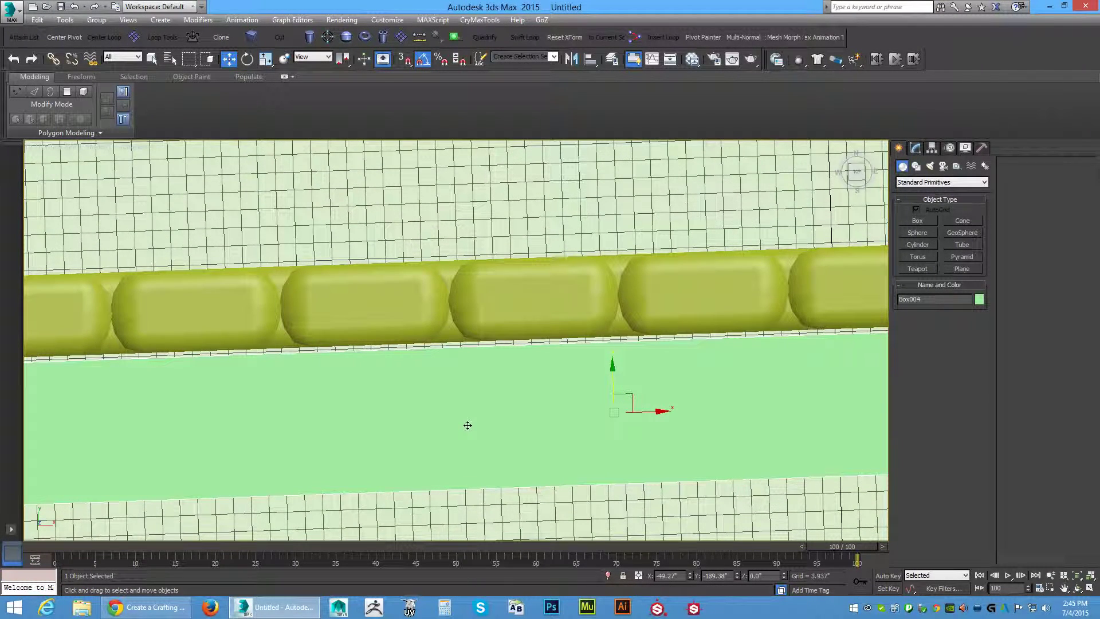
pyautogui.moveTo(615, 371); pyautogui.dragTo(613, 368)
pyautogui.scroll(3, 613, 368)
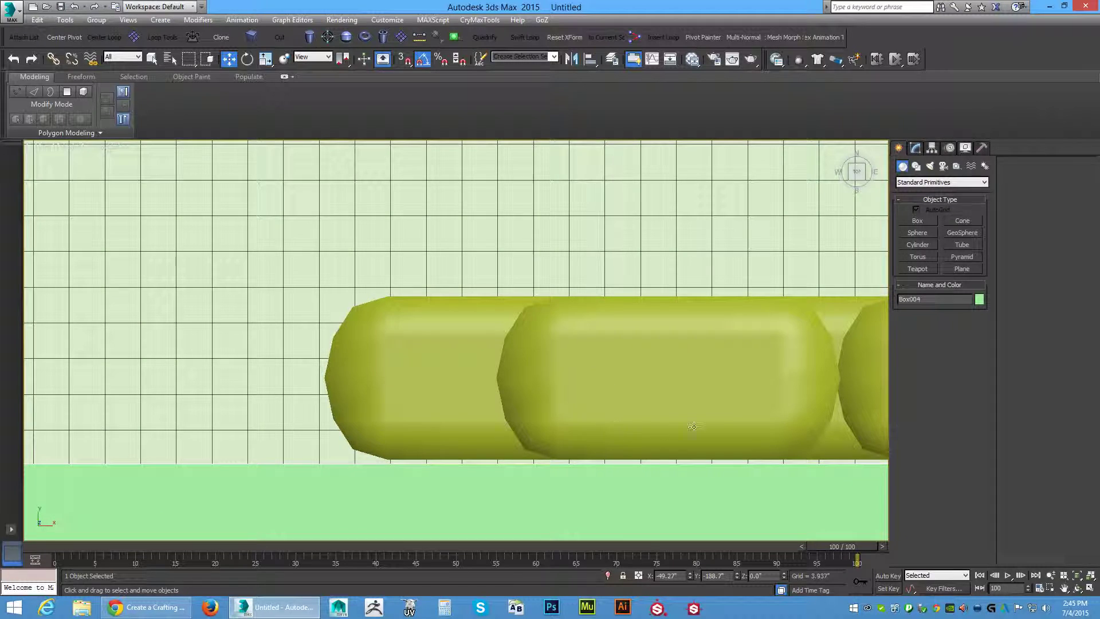
pyautogui.scroll(-4, 693, 426)
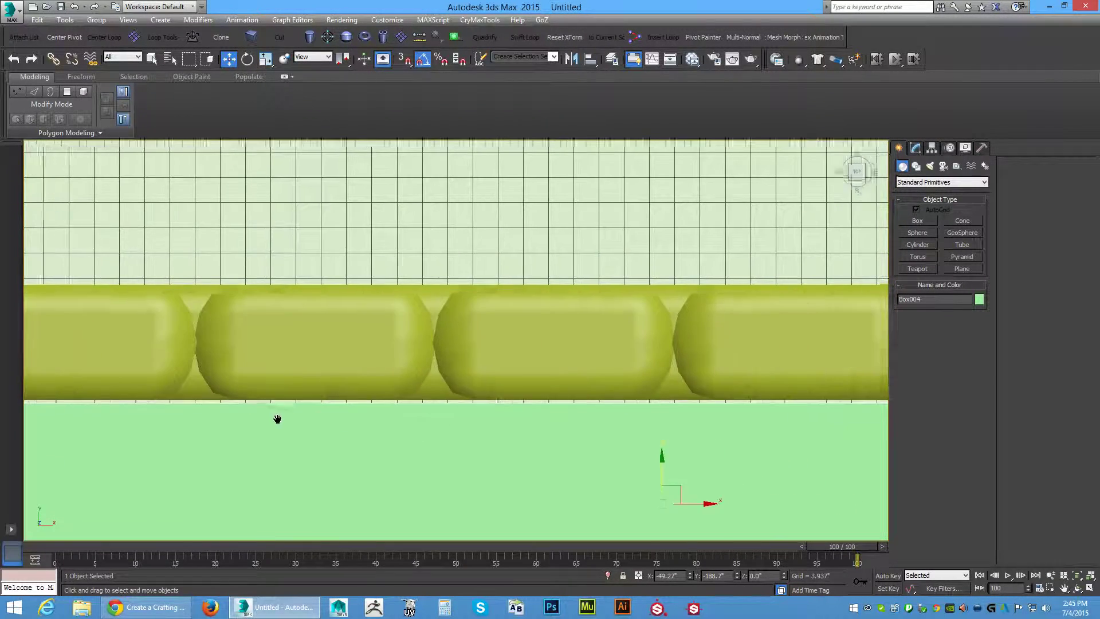
pyautogui.moveTo(278, 419); pyautogui.dragTo(236, 417, button='middle')
pyautogui.moveTo(622, 459); pyautogui.dragTo(621, 456)
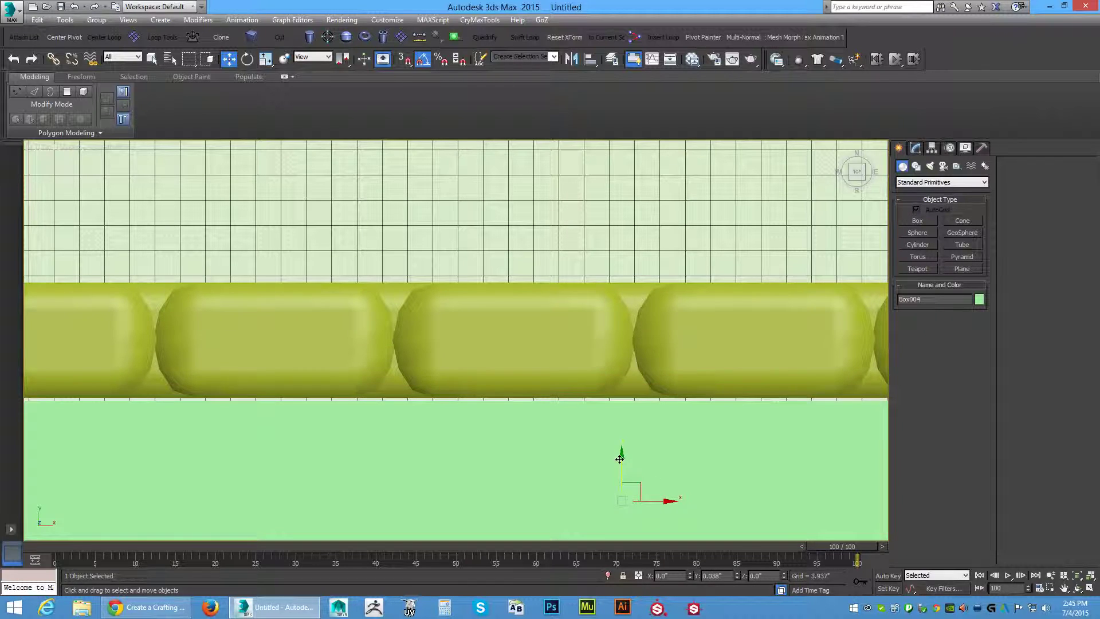
pyautogui.hotkey('ctrl', 'z')
pyautogui.keyDown('shift'); pyautogui.moveTo(619, 469); pyautogui.dragTo(552, 140); pyautogui.keyUp('shift')
# Confirm the clone as Box005 and switch to the Perspective view at eye level
pyautogui.click(550, 354)
pyautogui.moveTo(392, 417)
pyautogui.mouseDown(button='middle')
pyautogui.moveTo(516, 315)
pyautogui.moveTo(542, 316)
pyautogui.moveTo(544, 304)
pyautogui.mouseUp(button='middle')
pyautogui.scroll(-5, 397, 413)
pyautogui.scroll(3, 440, 376)
pyautogui.press('p')
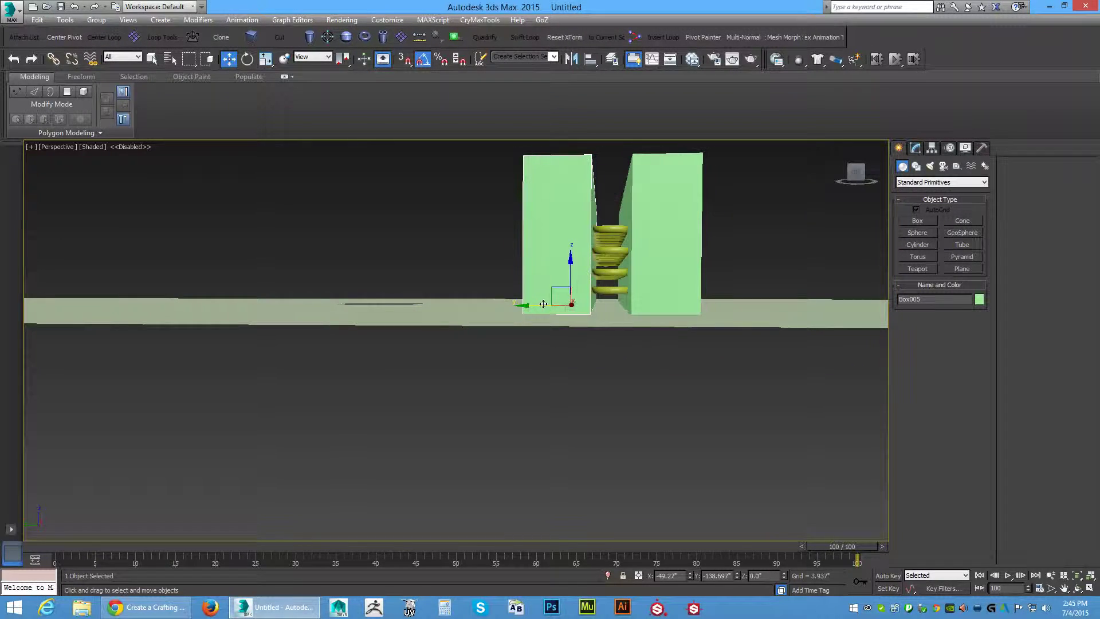
pyautogui.keyDown('alt'); pyautogui.moveTo(675, 356); pyautogui.dragTo(508, 404, button='middle'); pyautogui.keyUp('alt')
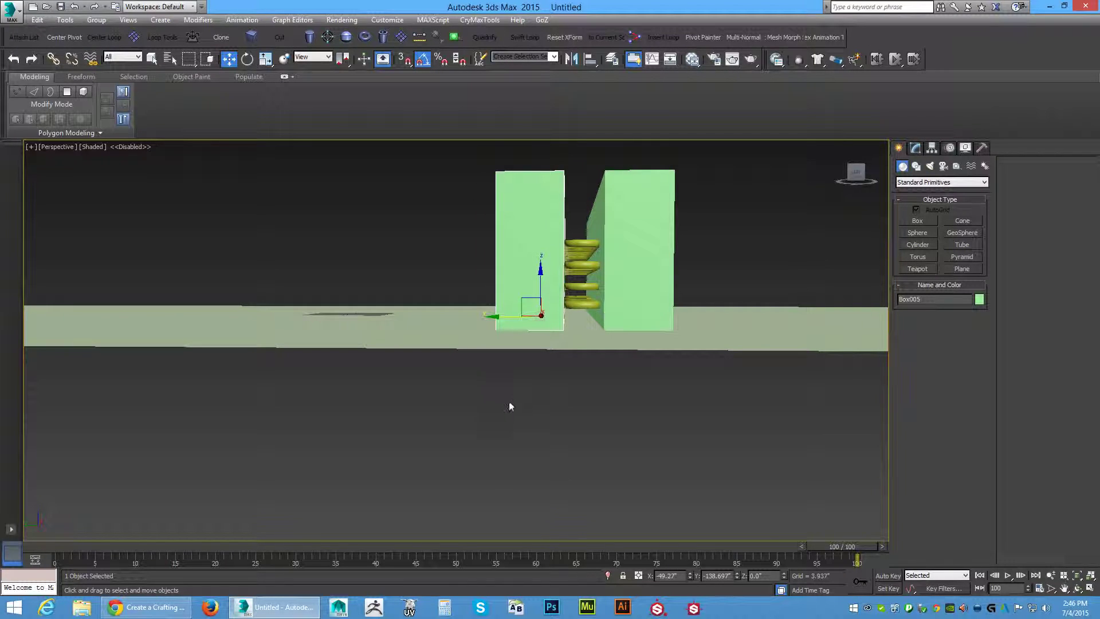
# Select all 39 sandbags and boxes and convert them to Editable Poly
pyautogui.moveTo(537, 420); pyautogui.dragTo(704, 298)
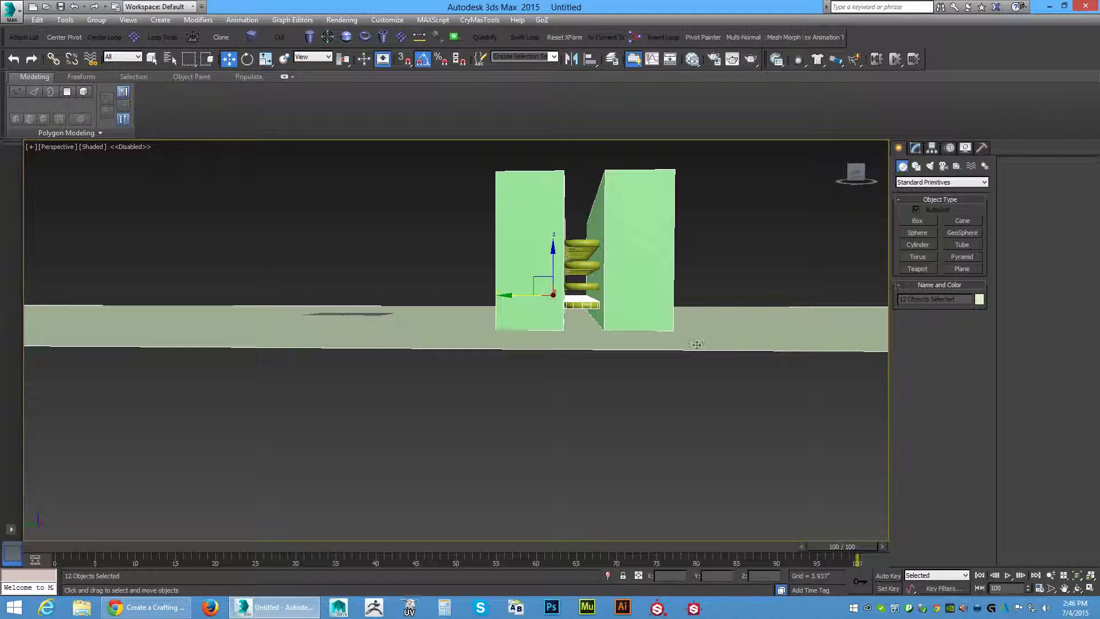
pyautogui.keyDown('alt'); pyautogui.moveTo(697, 344); pyautogui.dragTo(583, 399, button='middle'); pyautogui.keyUp('alt')
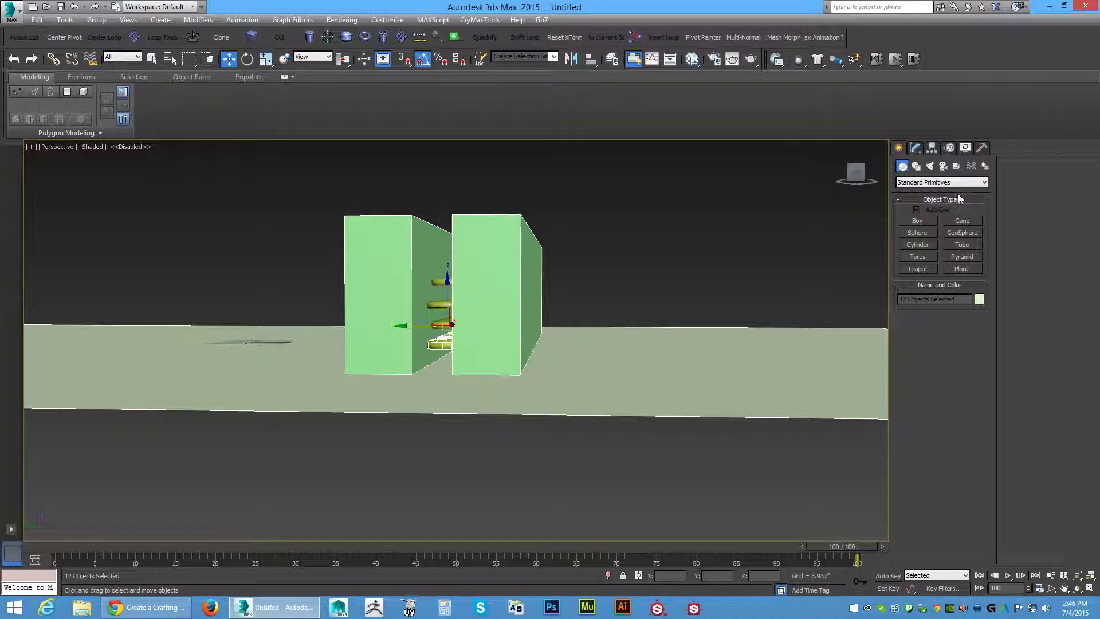
pyautogui.click(985, 182)
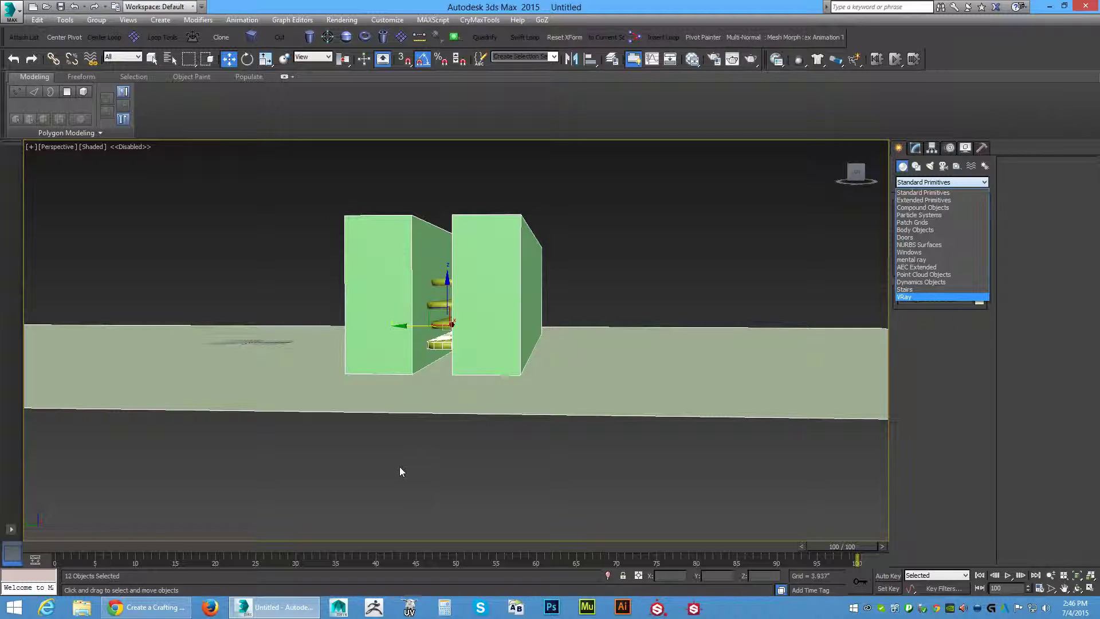
pyautogui.click(274, 448)
pyautogui.moveTo(272, 450); pyautogui.dragTo(614, 202)
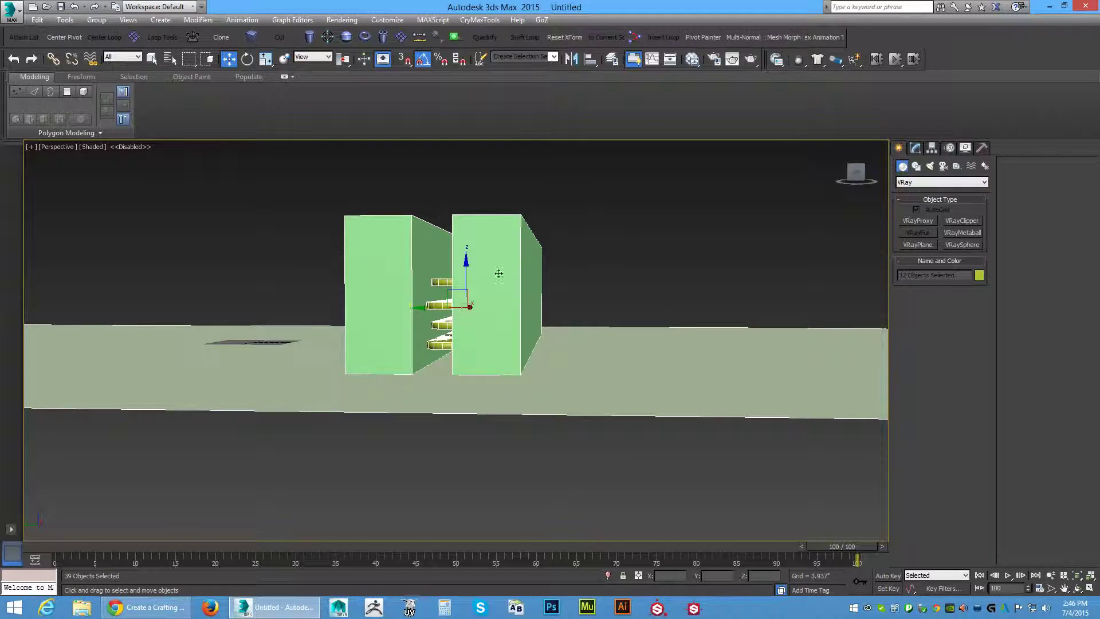
pyautogui.rightClick(486, 274)
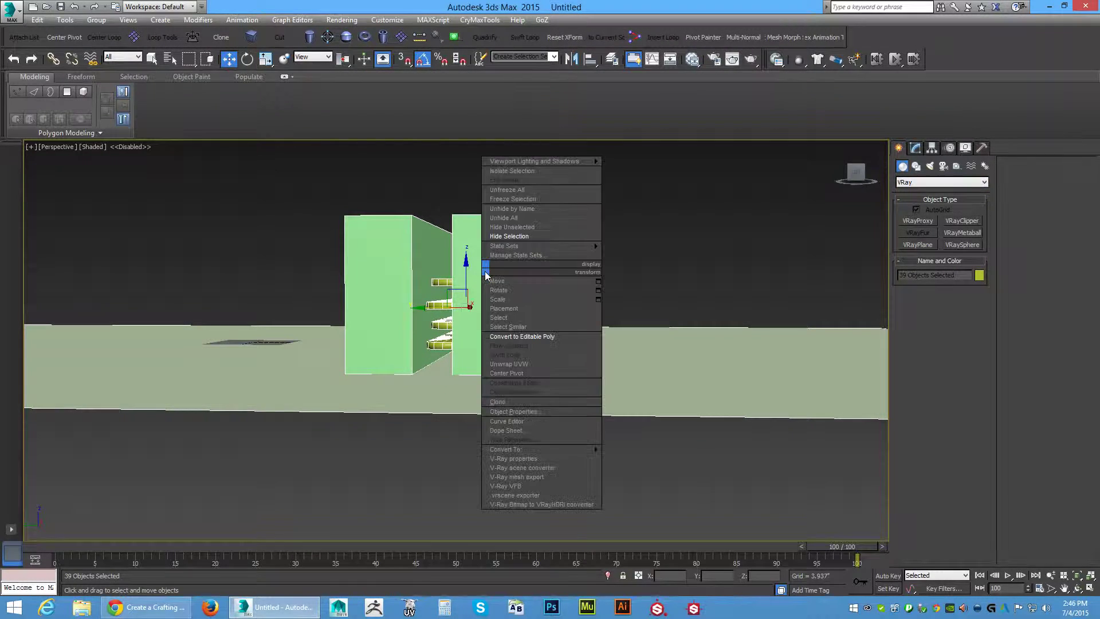
pyautogui.click(521, 337)
pyautogui.keyDown('alt'); pyautogui.moveTo(472, 445); pyautogui.dragTo(452, 445, button='middle'); pyautogui.keyUp('alt')
# Select the sandbags, walls and floor and add a Cloth modifier
pyautogui.click(452, 445)
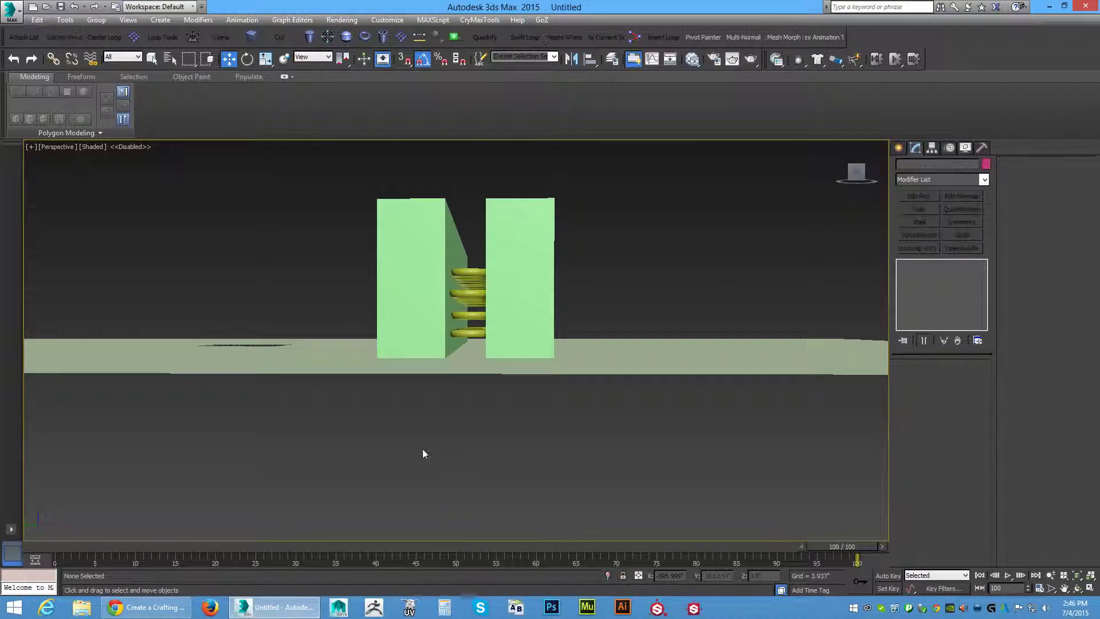
pyautogui.moveTo(383, 435); pyautogui.dragTo(557, 327)
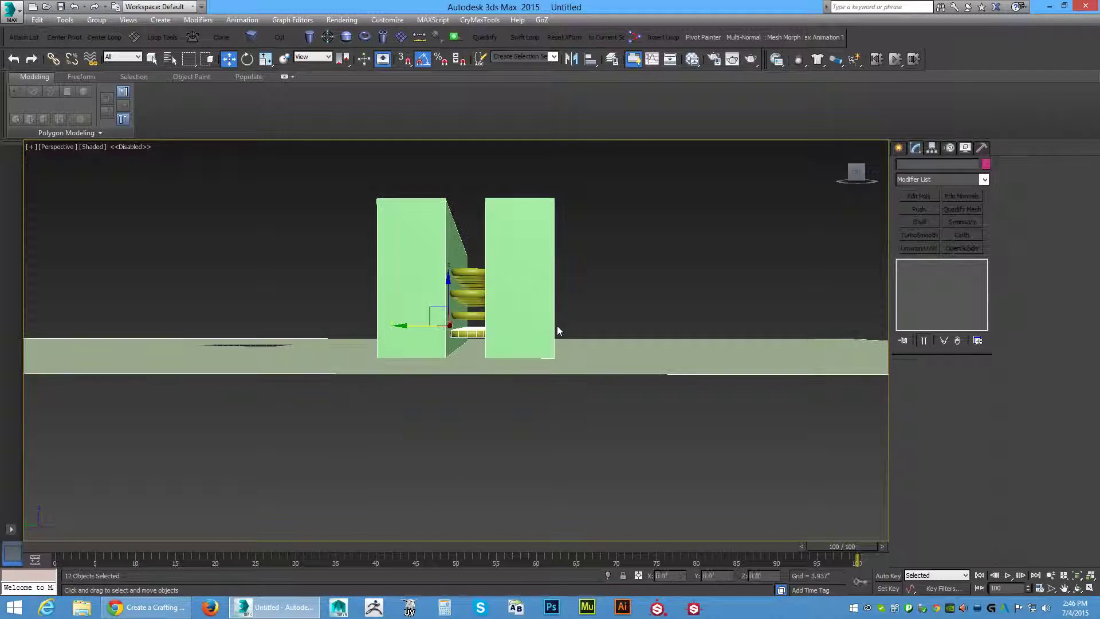
pyautogui.click(984, 179)
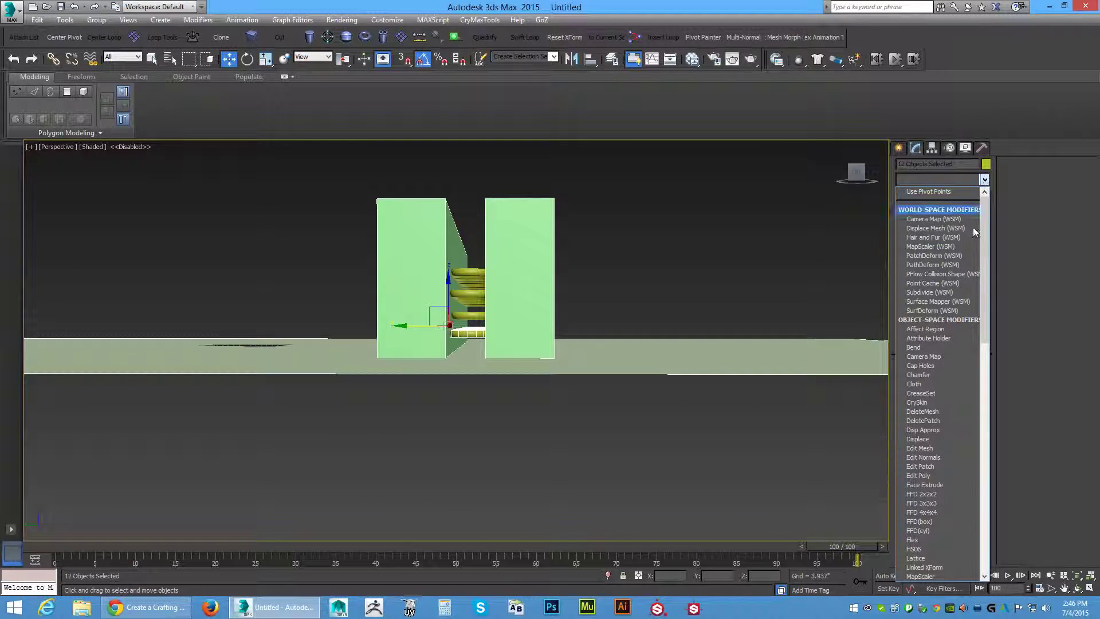
pyautogui.click(917, 383)
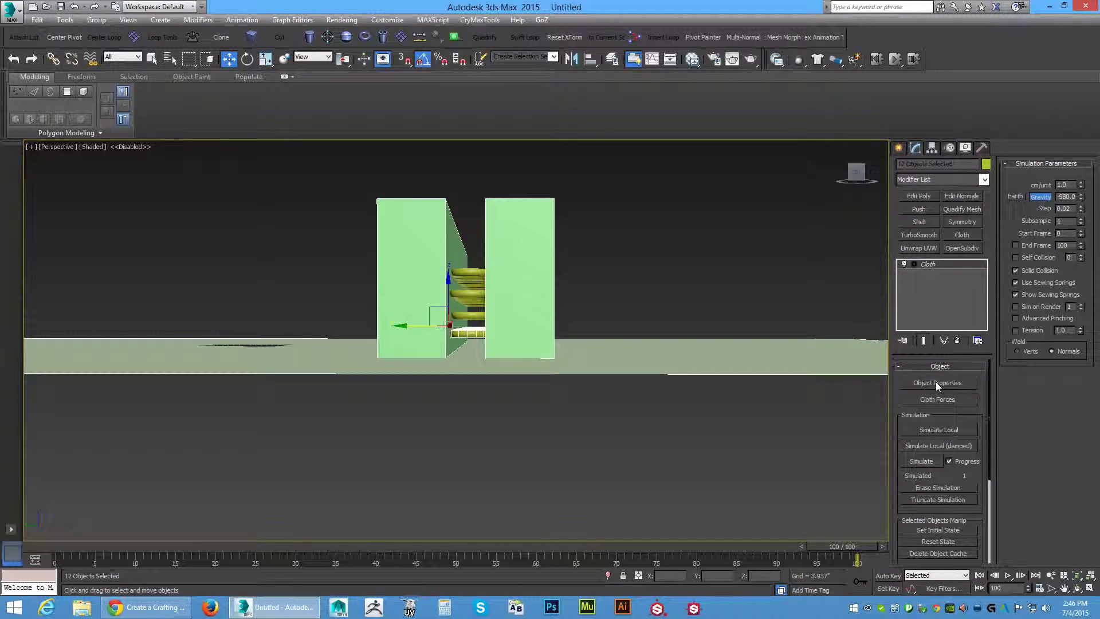
pyautogui.click(937, 382)
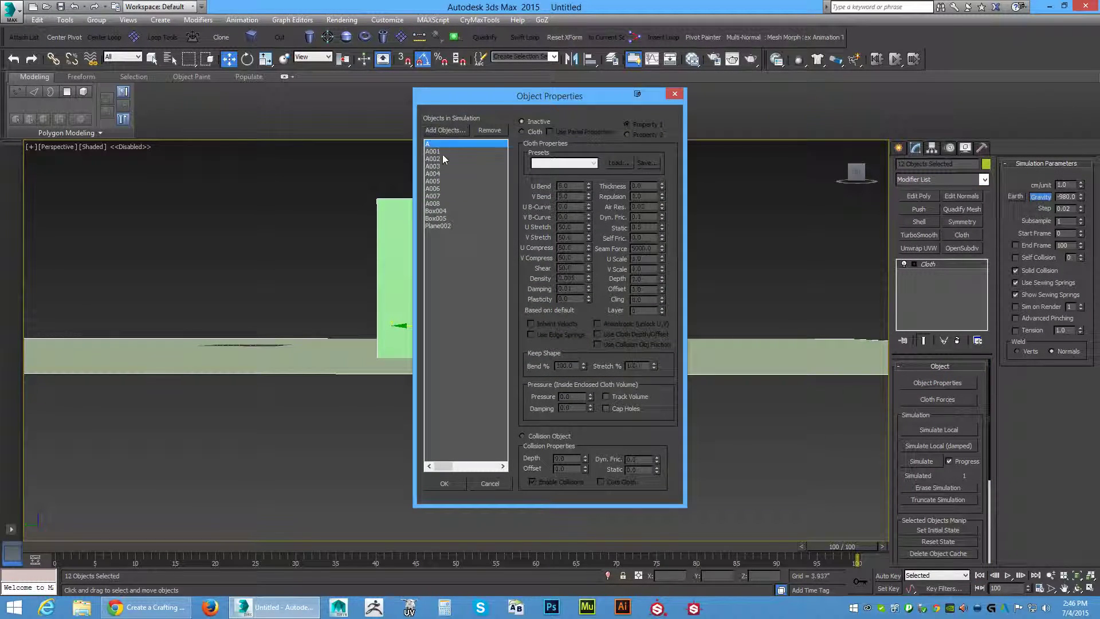
# Make sandbags A–A008 Generic Heavy cloth with pressure 50
pyautogui.keyDown('shift'); pyautogui.click(439, 204); pyautogui.keyUp('shift')
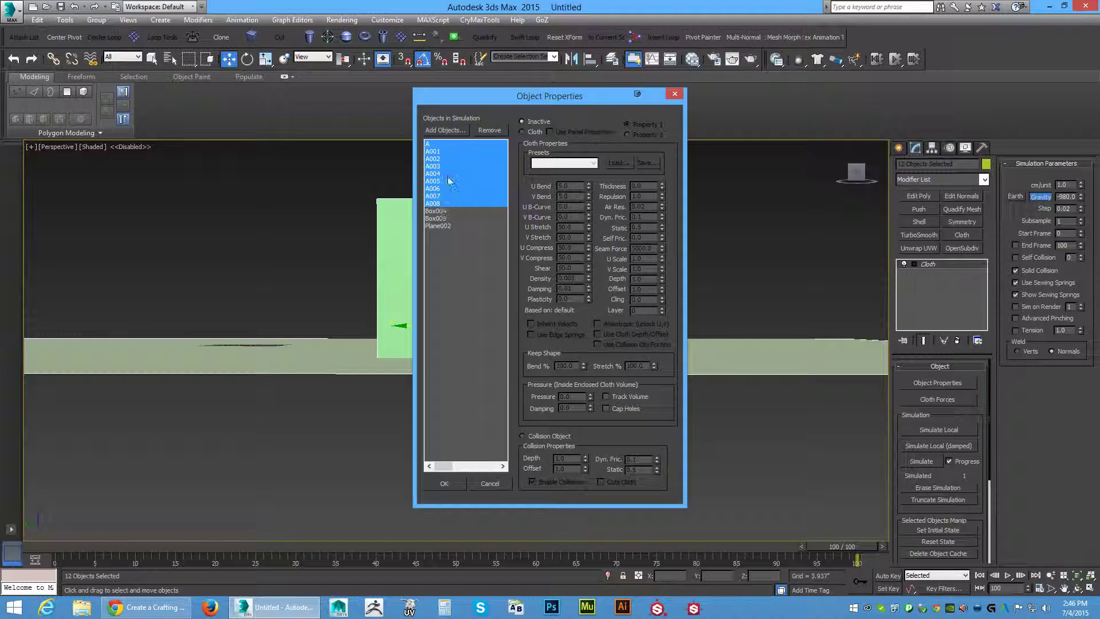
pyautogui.click(523, 131)
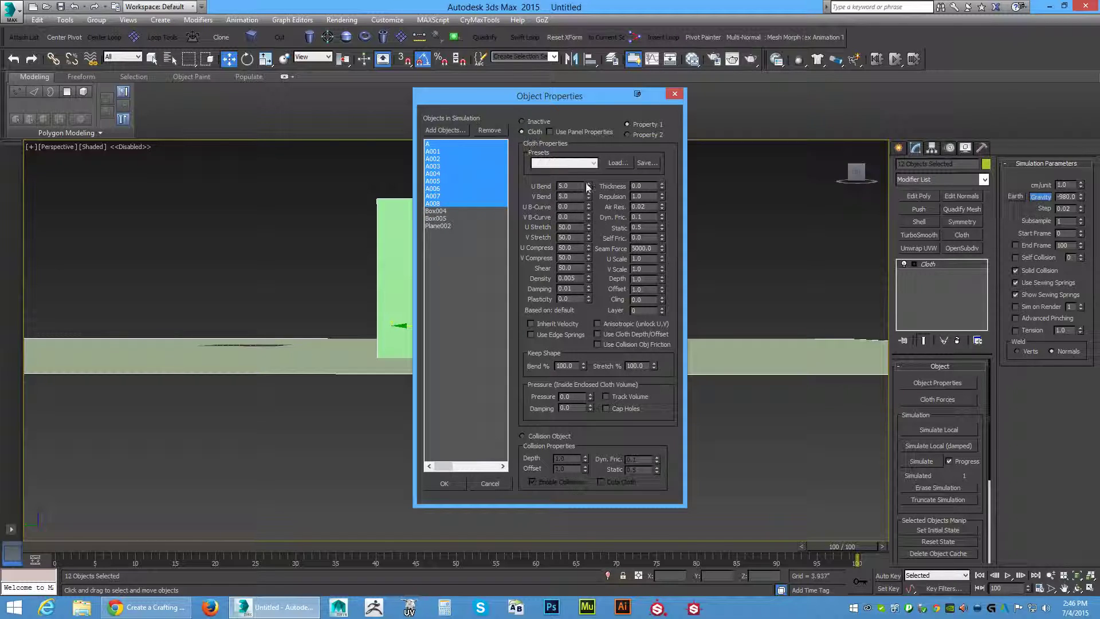
pyautogui.click(594, 163)
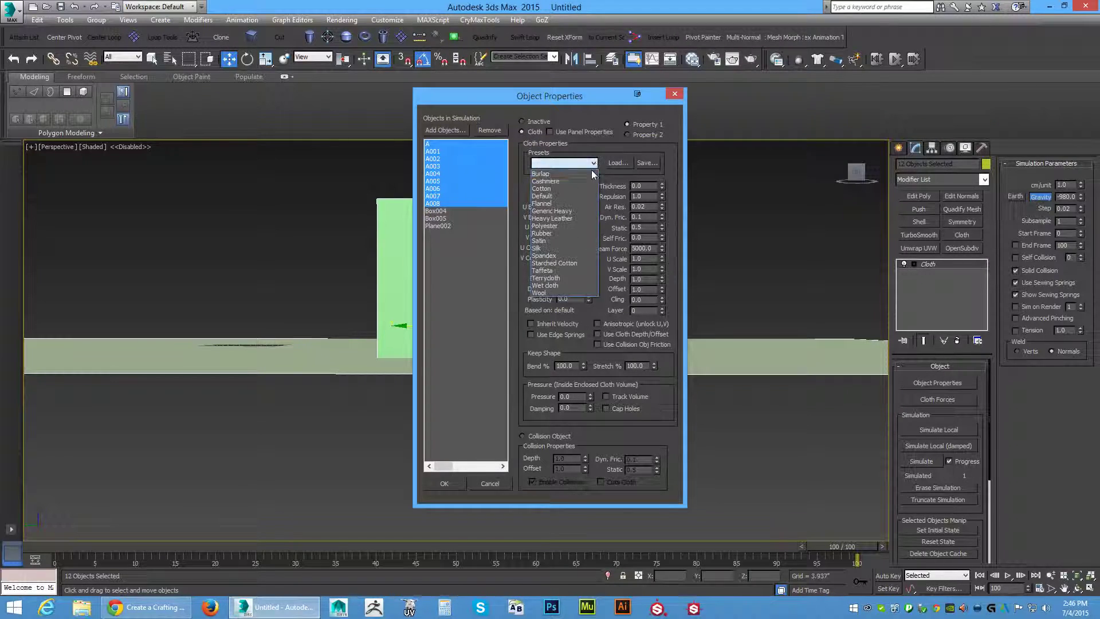
pyautogui.click(570, 213)
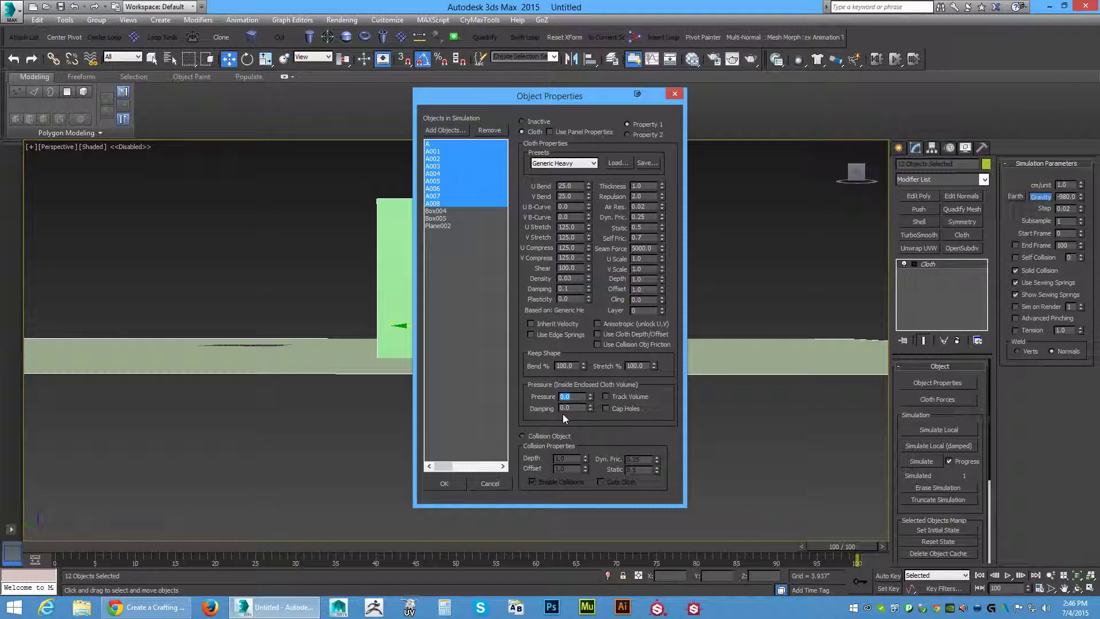
pyautogui.write('5')
pyautogui.press('Tab')
# Set Box004, Box005 and Plane002 as collision objects and confirm
pyautogui.moveTo(441, 211); pyautogui.dragTo(444, 227)
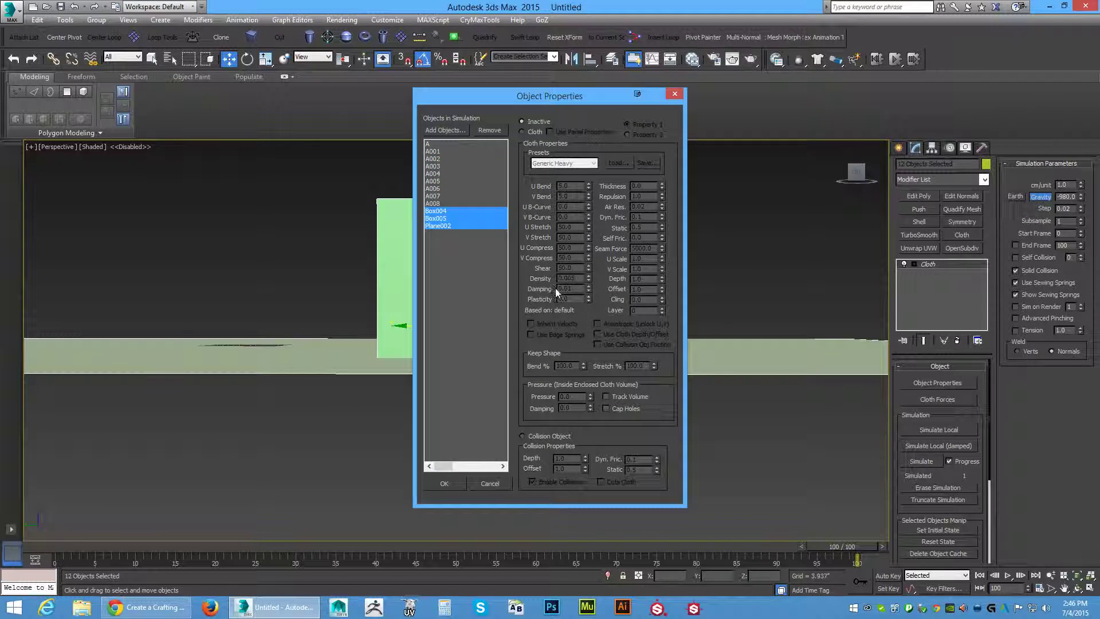
pyautogui.click(523, 437)
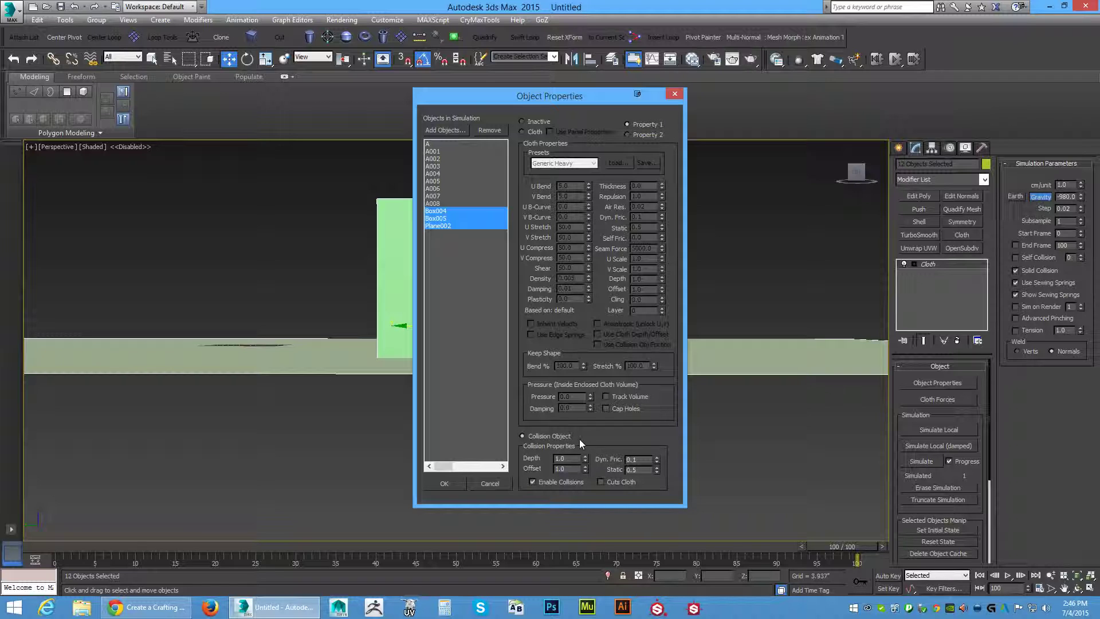
pyautogui.click(443, 484)
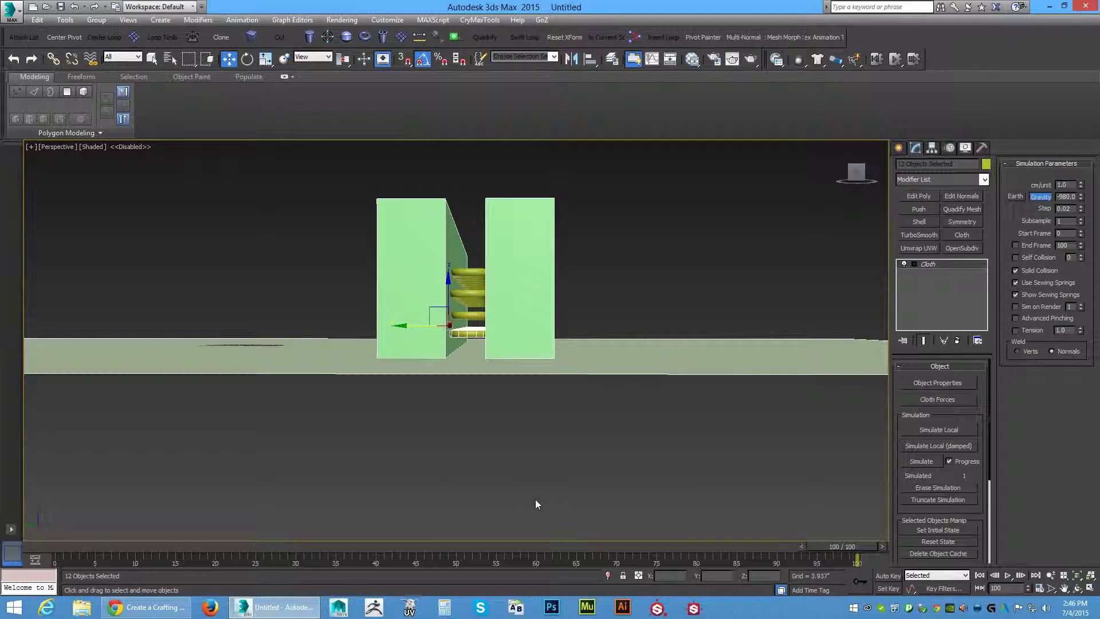
# Simulate the A row settling, then select the 21 sandbag, wall and floor objects
pyautogui.click(923, 462)
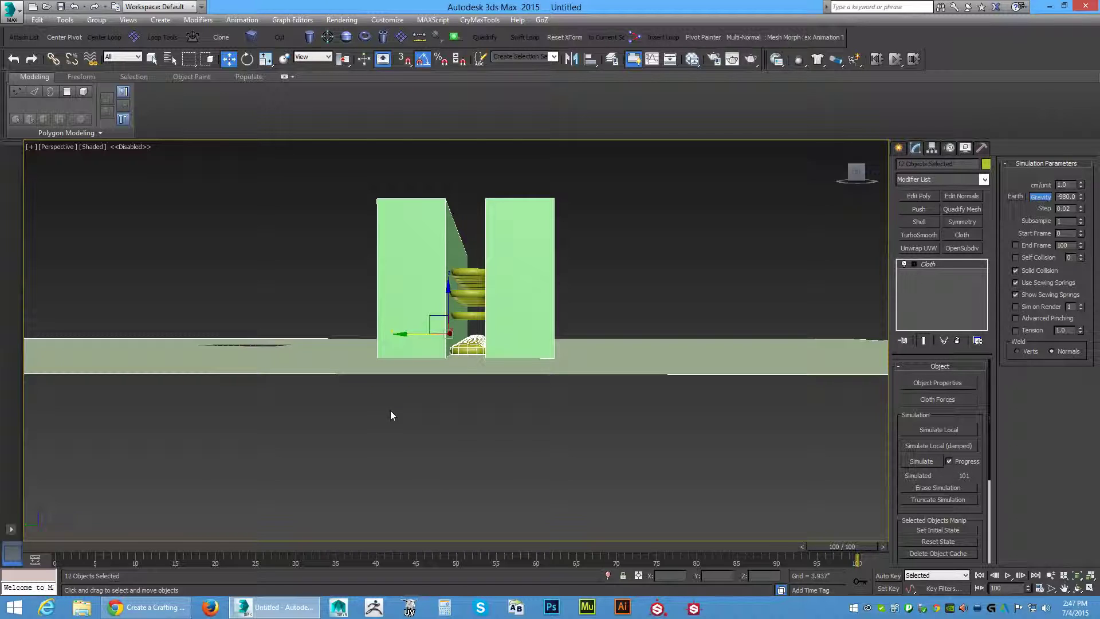
pyautogui.moveTo(384, 409); pyautogui.dragTo(558, 309)
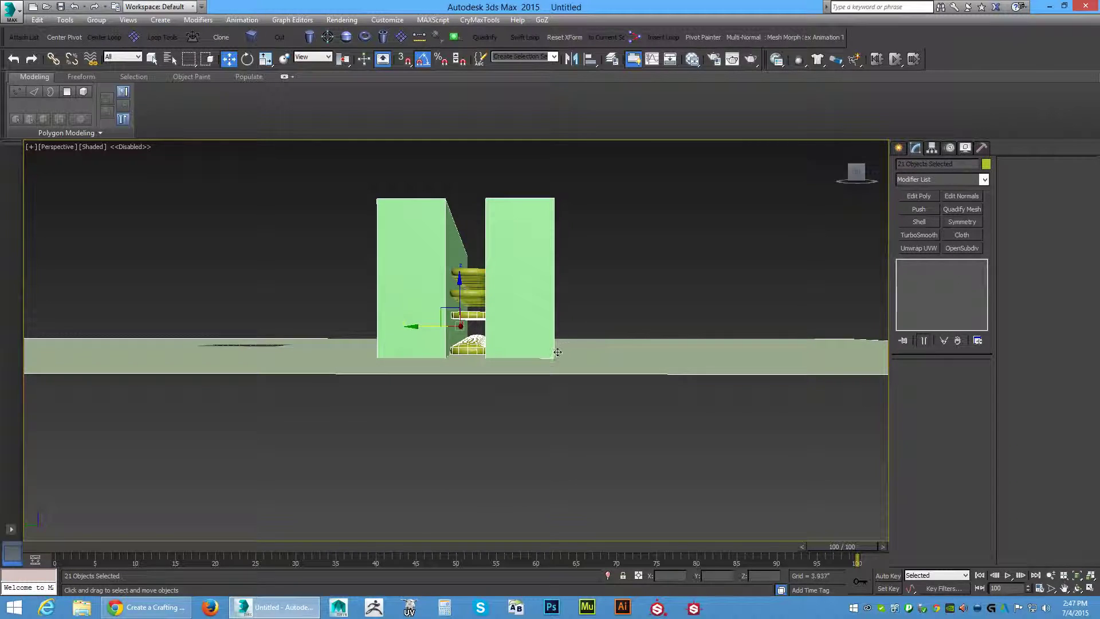
# Add a Cloth modifier and set the settled A–A008 bags as collision objects
pyautogui.click(986, 182)
pyautogui.click(914, 386)
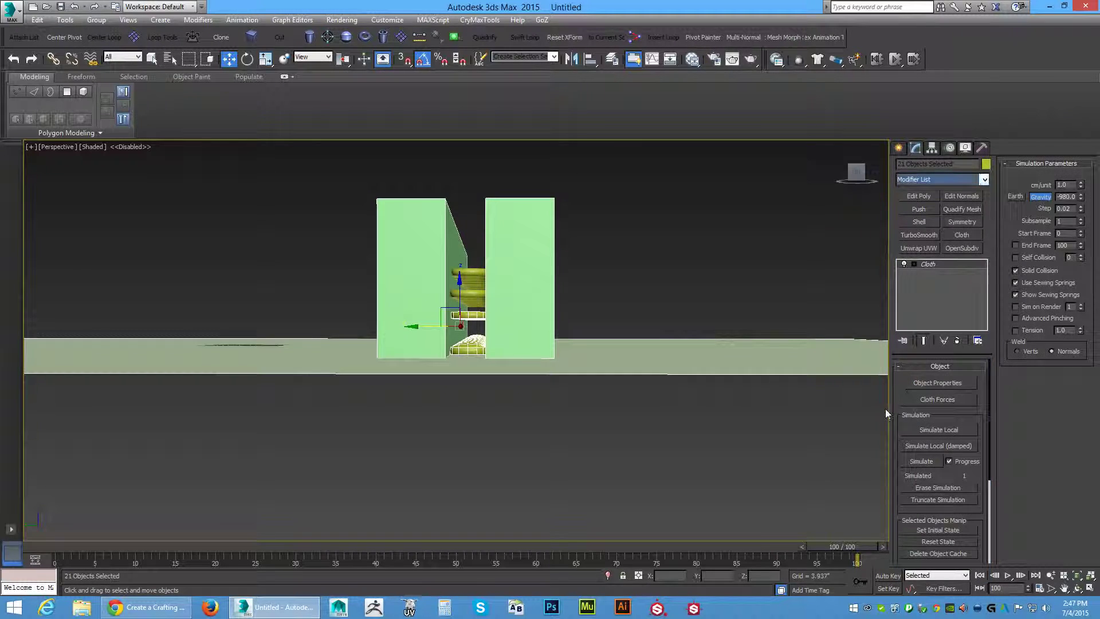
pyautogui.click(933, 383)
pyautogui.click(433, 145)
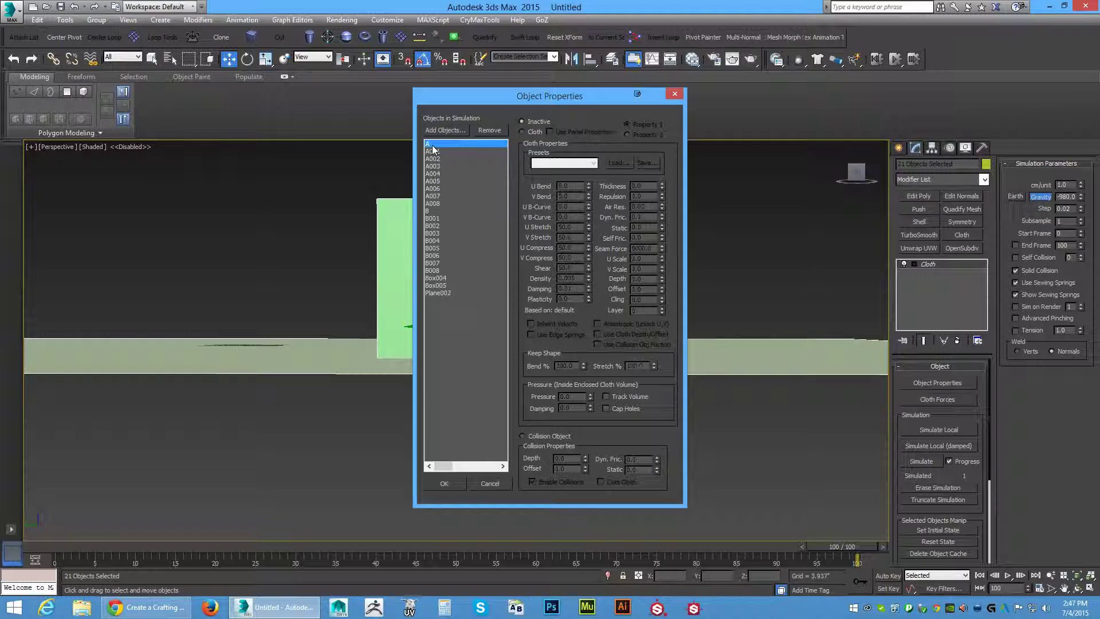
pyautogui.keyDown('shift'); pyautogui.click(437, 204); pyautogui.keyUp('shift')
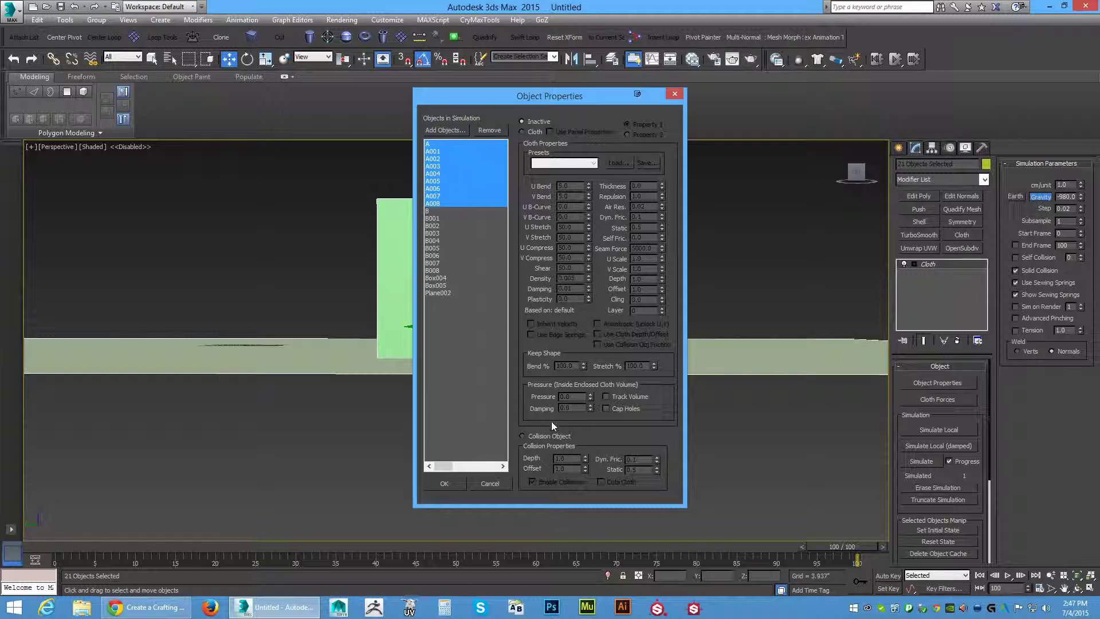
pyautogui.click(523, 437)
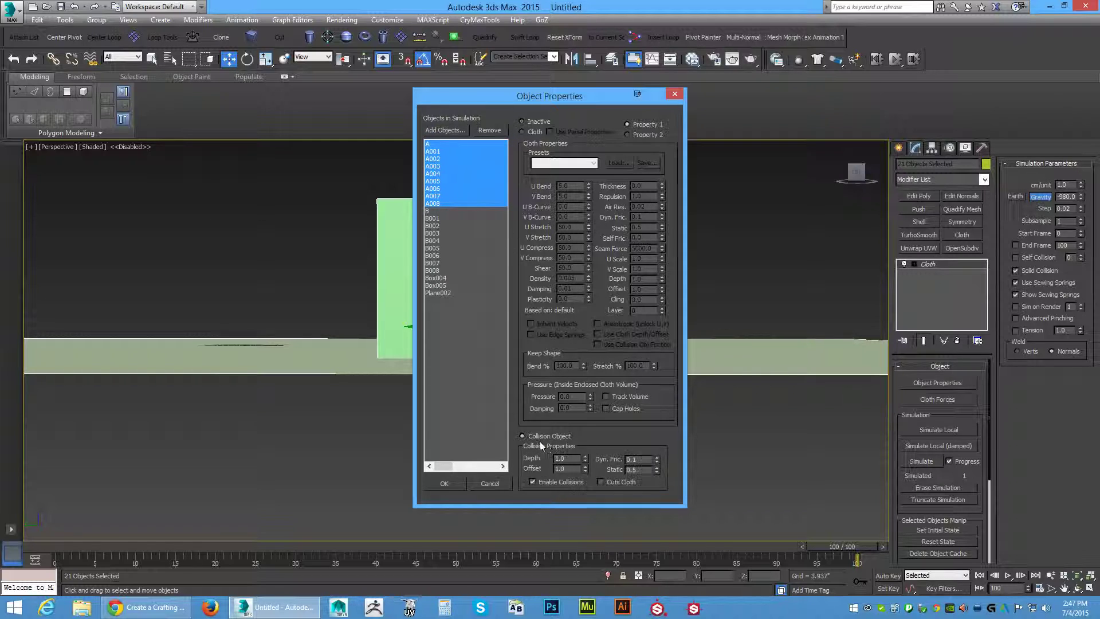
# Make sandbags B–B008 Generic Heavy cloth with pressure 60
pyautogui.click(436, 212)
pyautogui.keyDown('shift'); pyautogui.click(438, 272); pyautogui.keyUp('shift')
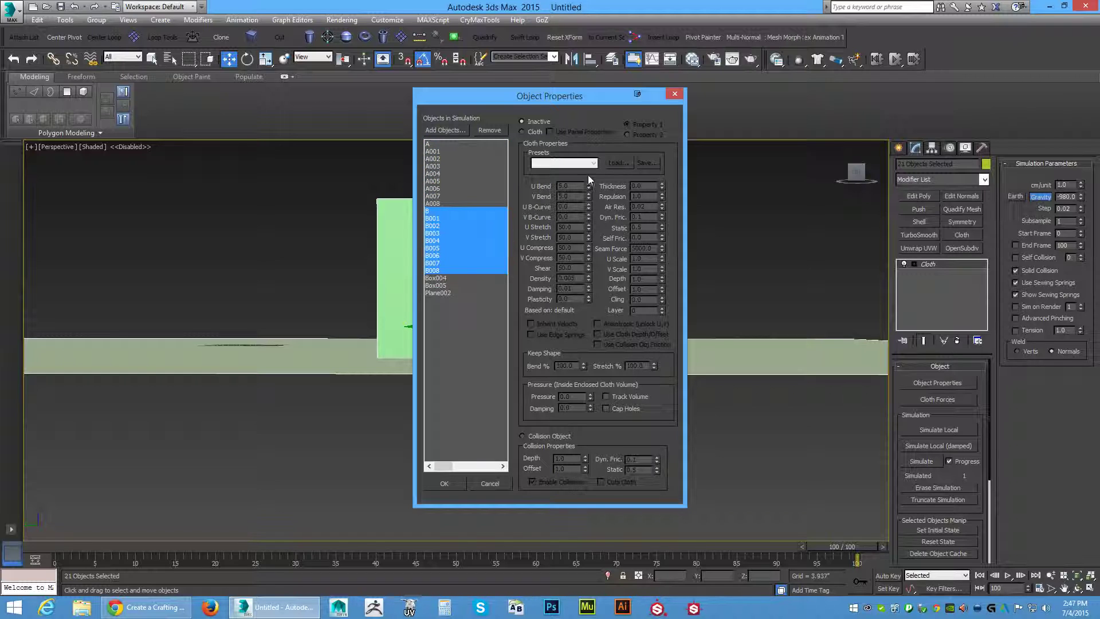
pyautogui.click(522, 132)
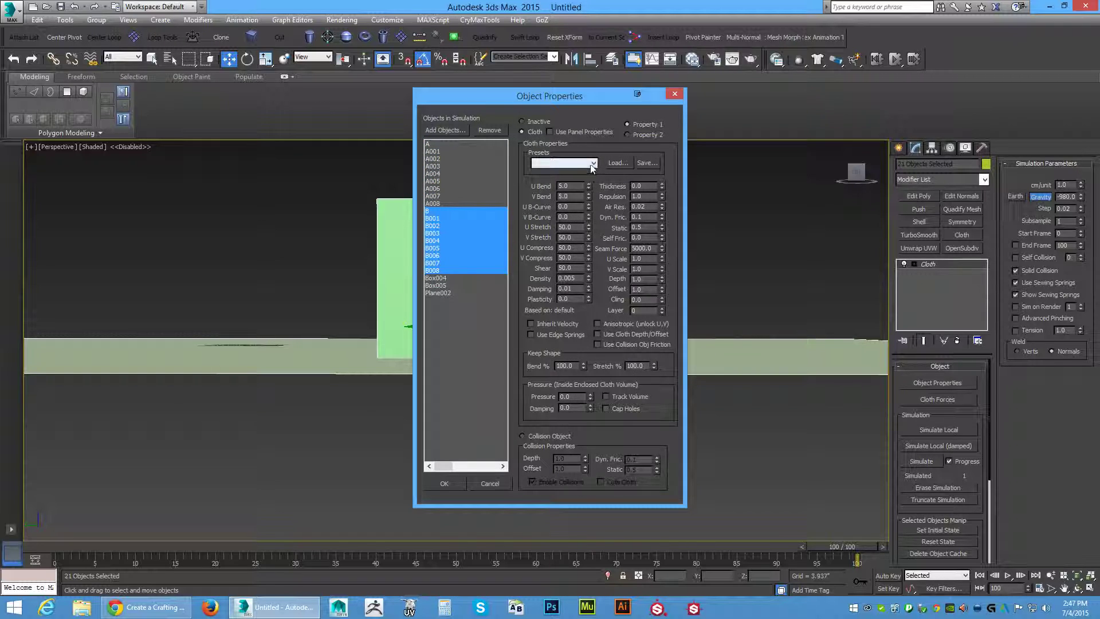
pyautogui.click(593, 163)
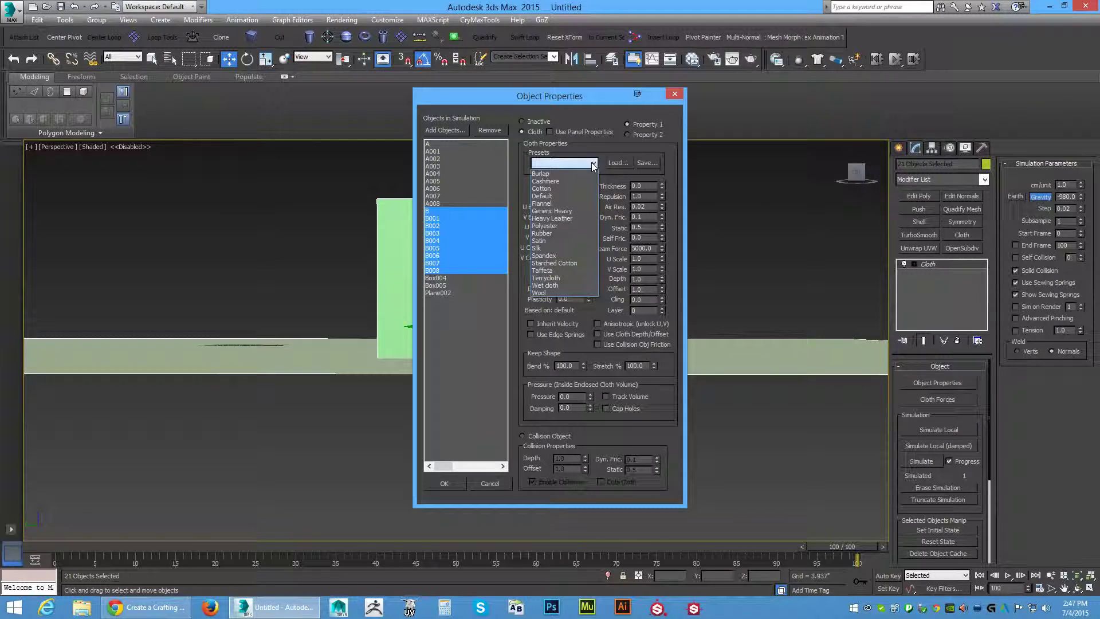
pyautogui.click(567, 212)
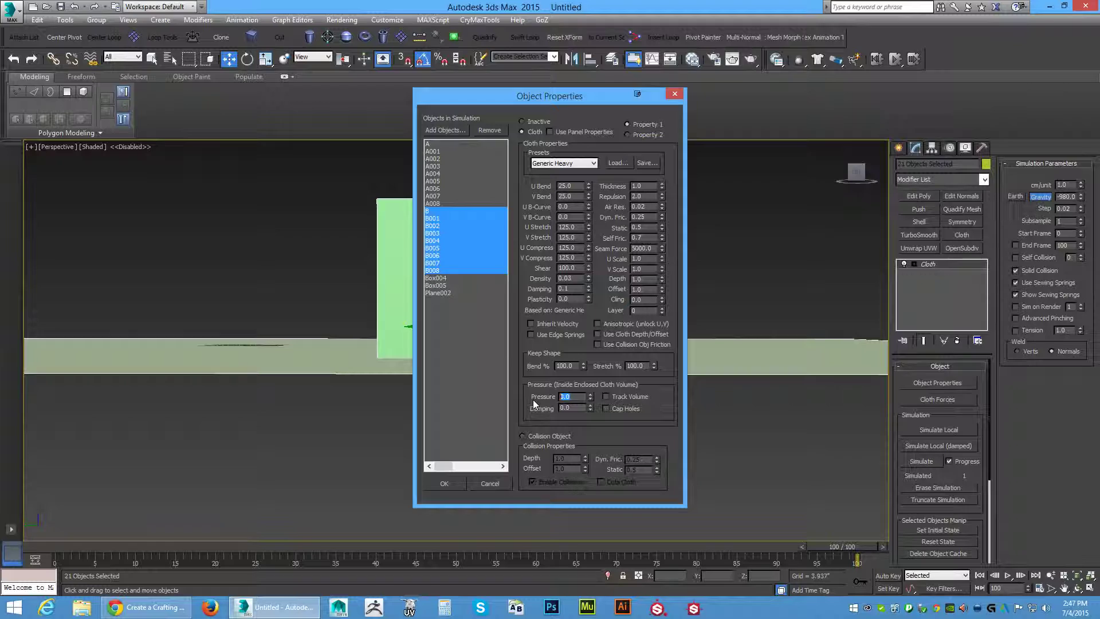
pyautogui.write('8')
pyautogui.write('.3')
# Set Box004, Box005 and Plane002 as collision objects and confirm
pyautogui.moveTo(452, 280); pyautogui.dragTo(437, 294)
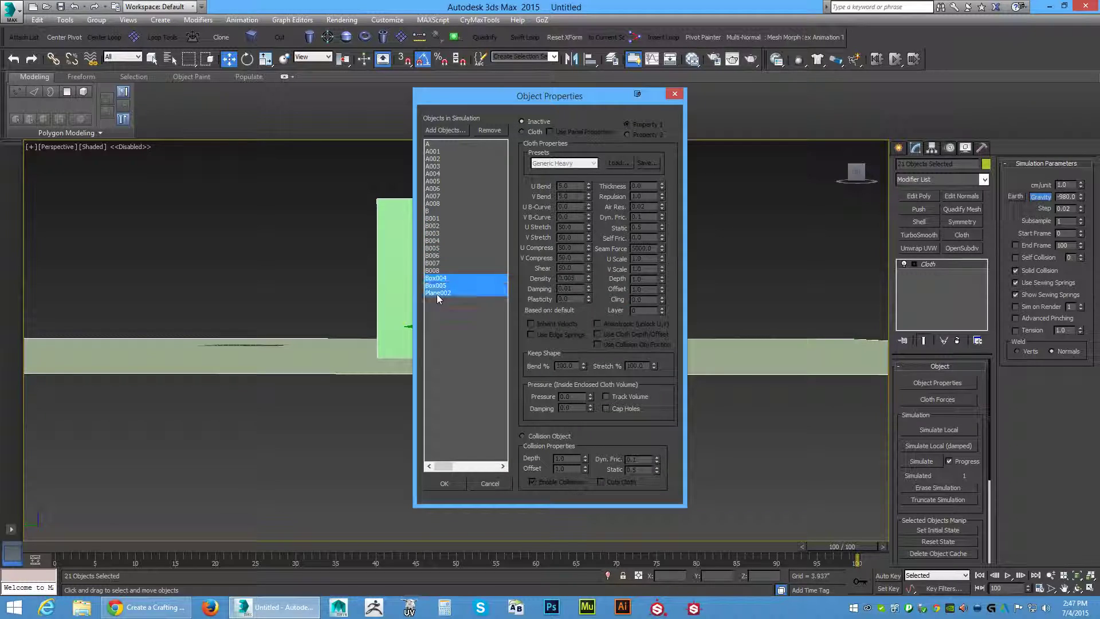
pyautogui.click(522, 436)
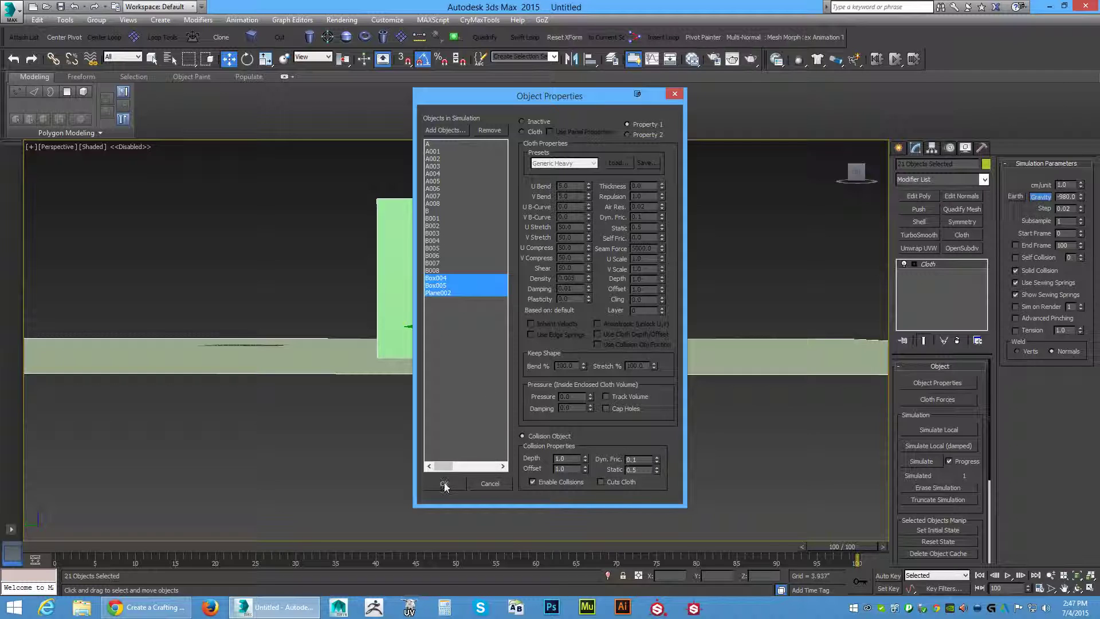
pyautogui.click(445, 484)
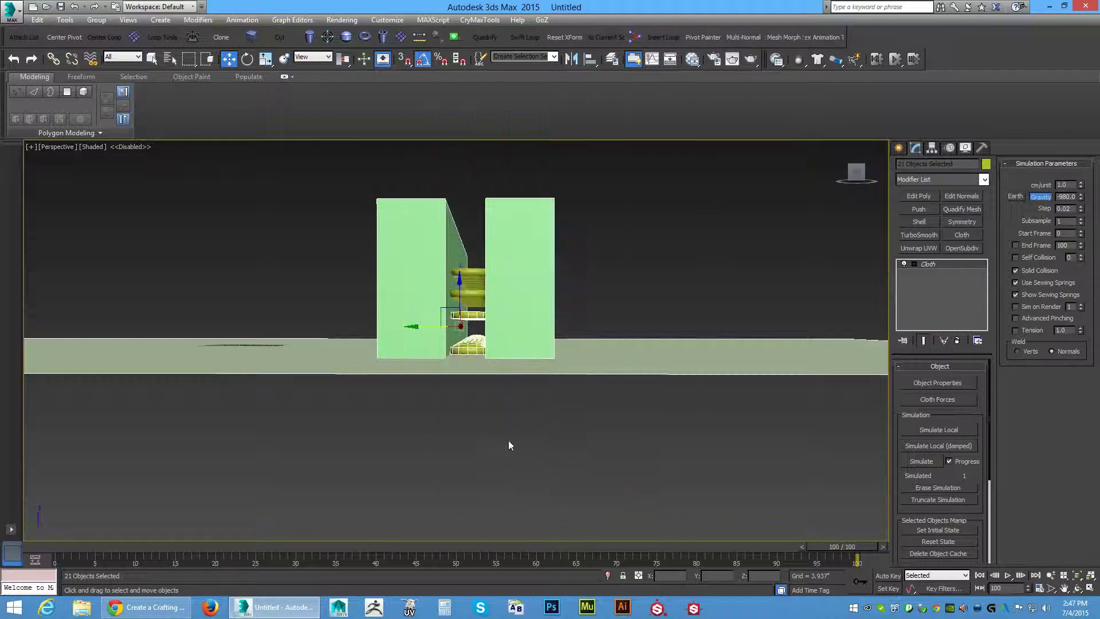
# Run the cloth simulation to settle the B row onto the bottom layer
pyautogui.click(921, 461)
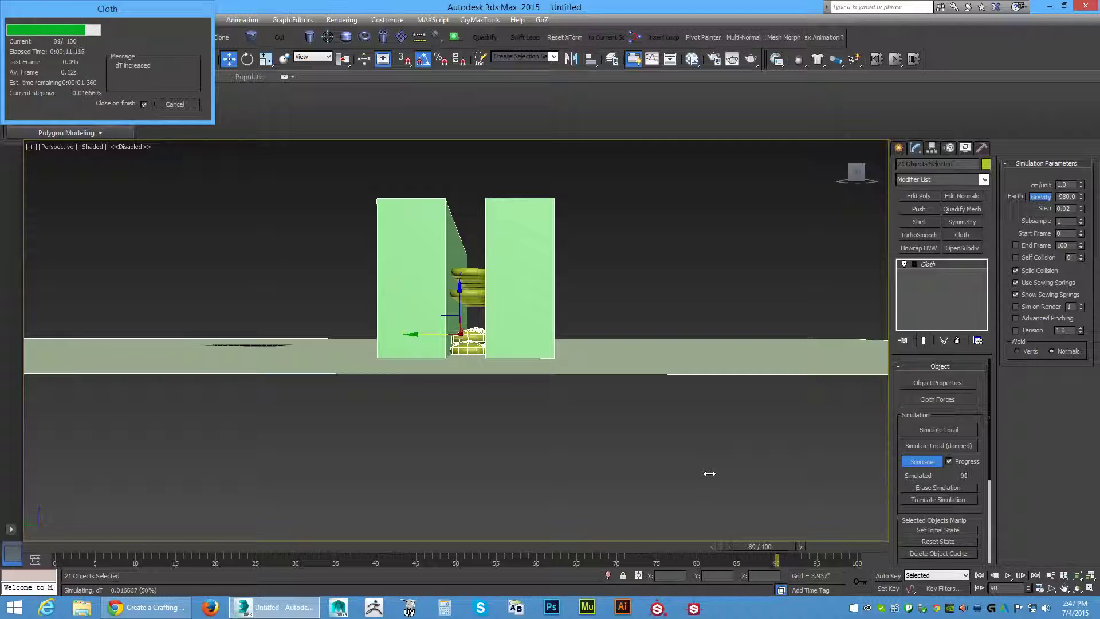
pyautogui.moveTo(482, 371); pyautogui.dragTo(545, 516, button='middle')
pyautogui.scroll(5, 508, 407)
pyautogui.scroll(-8, 544, 517)
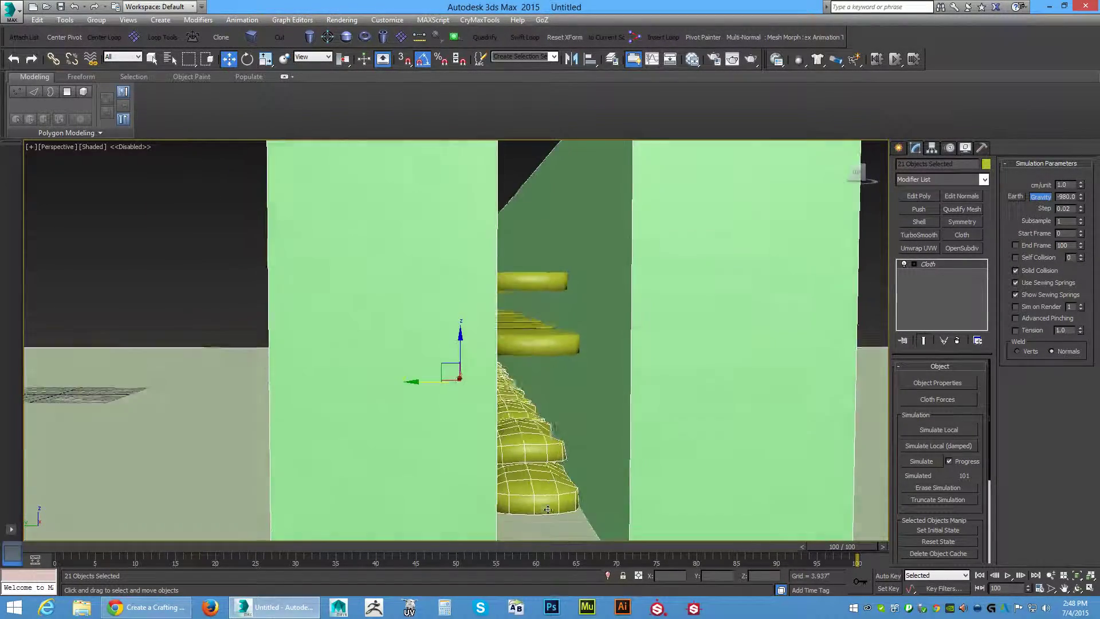
pyautogui.keyDown('alt'); pyautogui.moveTo(528, 486); pyautogui.dragTo(531, 423, button='middle'); pyautogui.keyUp('alt')
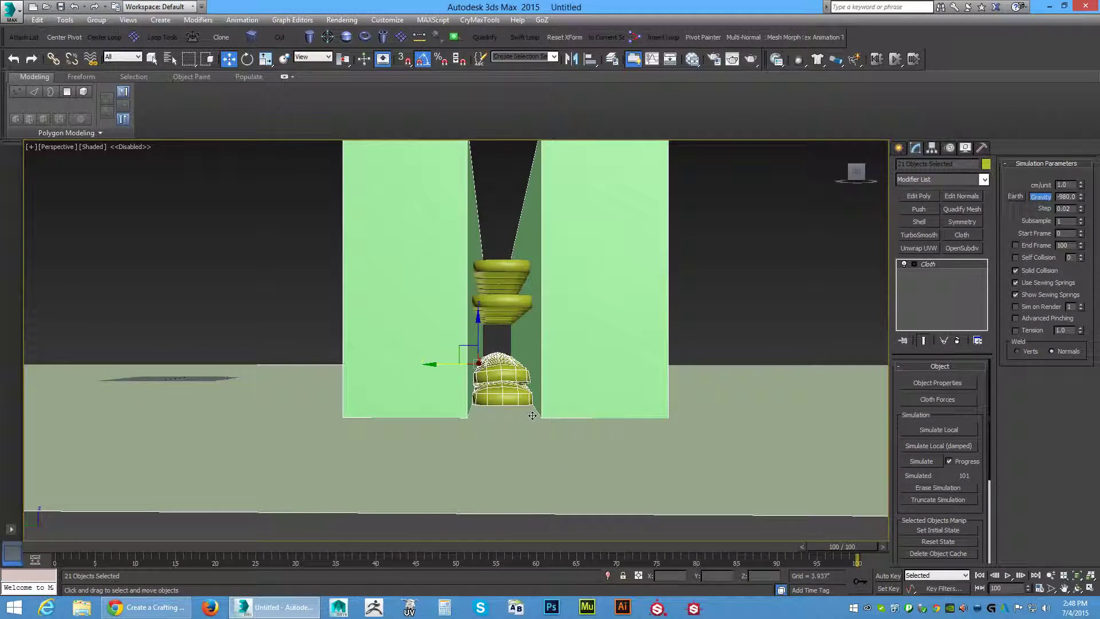
# Marquee-select the walls and sandbag rows, 30 objects in all
pyautogui.hotkey('shift', 'z')
pyautogui.hotkey('shift', 'z')
pyautogui.hotkey('shift', 'z')
pyautogui.hotkey('shift', 'z')
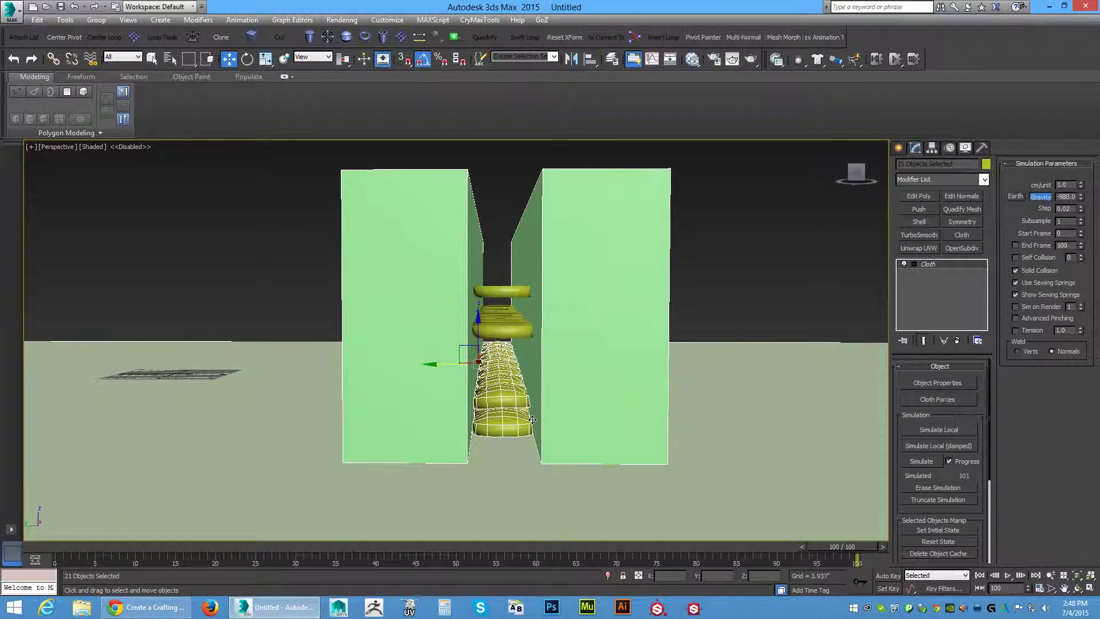
pyautogui.moveTo(531, 421); pyautogui.dragTo(541, 411, button='middle')
pyautogui.scroll(-2, 539, 409)
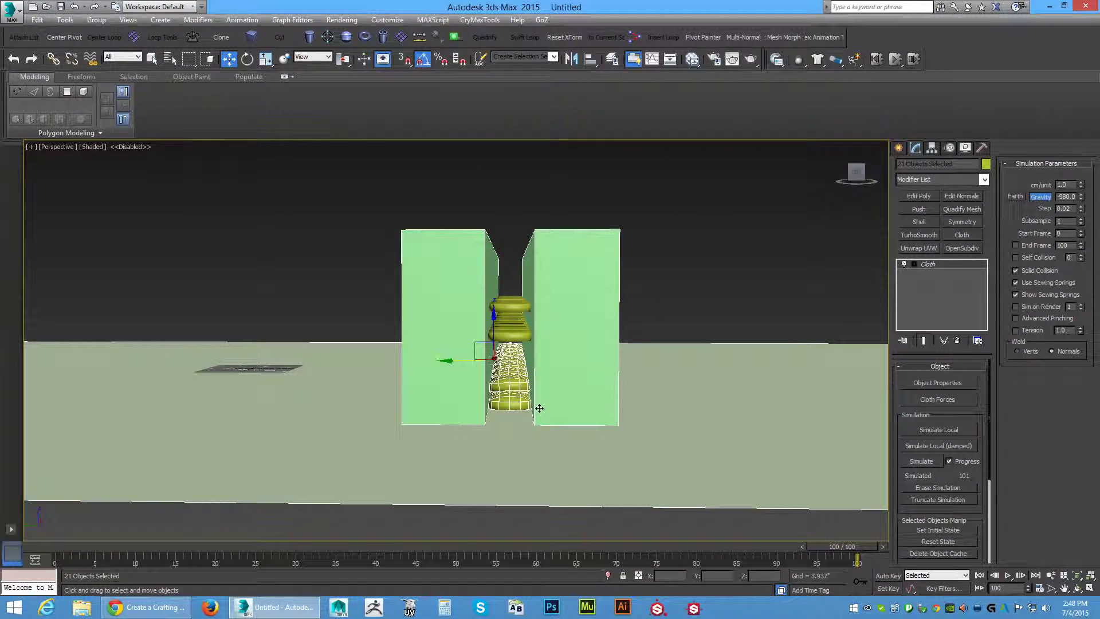
pyautogui.hotkey('shift', 'z')
pyautogui.hotkey('shift', 'z')
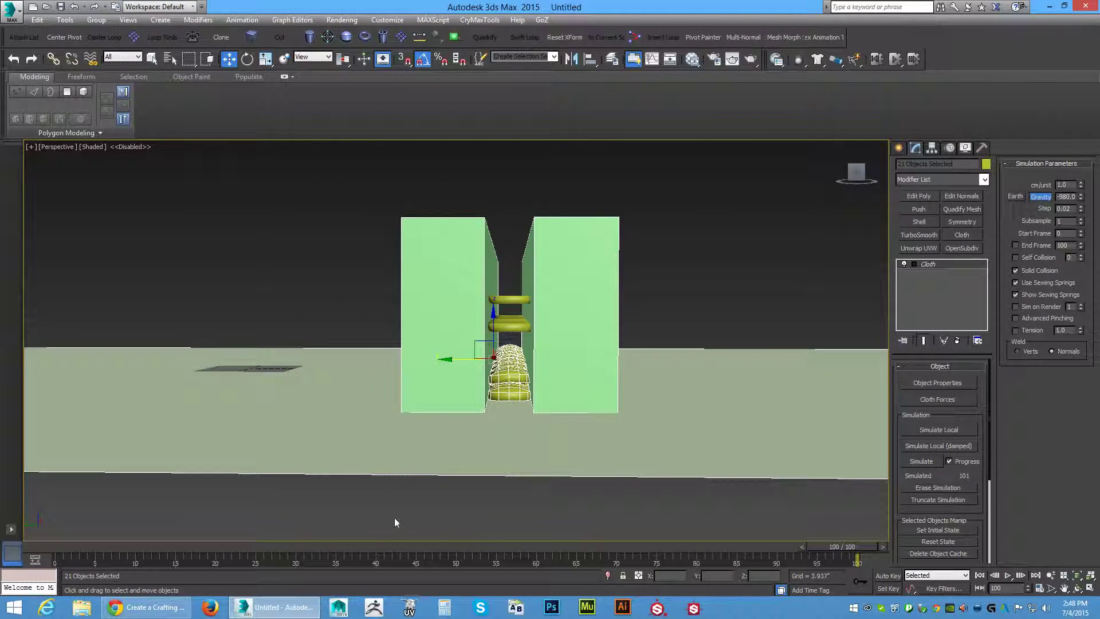
pyautogui.moveTo(399, 512); pyautogui.dragTo(627, 312)
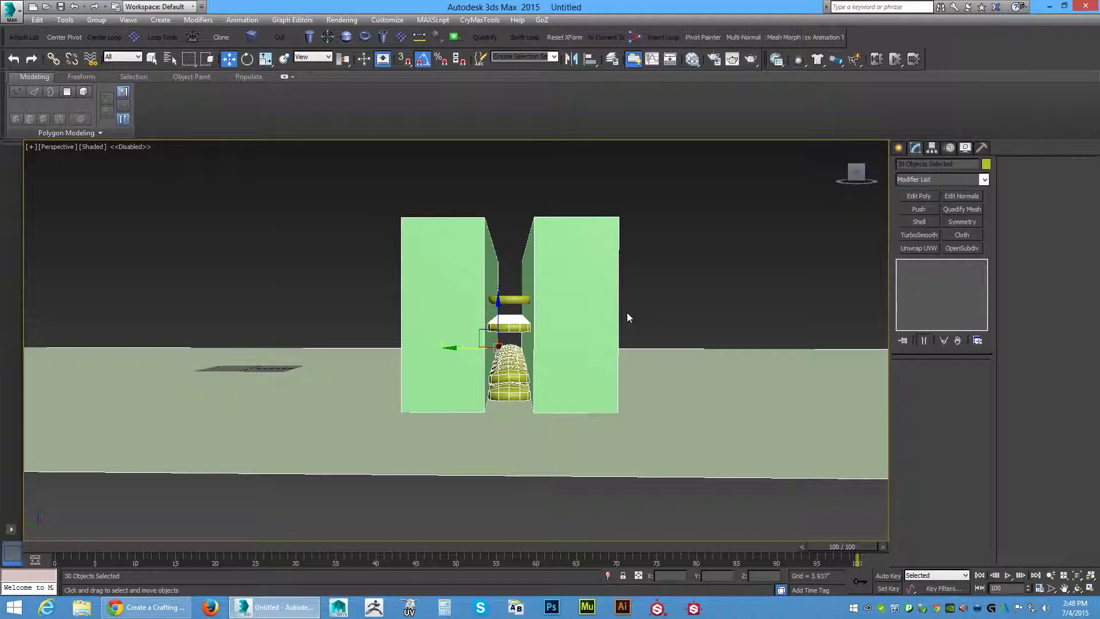
# Add a Cloth modifier and set A–B008, Box004 and Box005 as collision objects
pyautogui.click(984, 180)
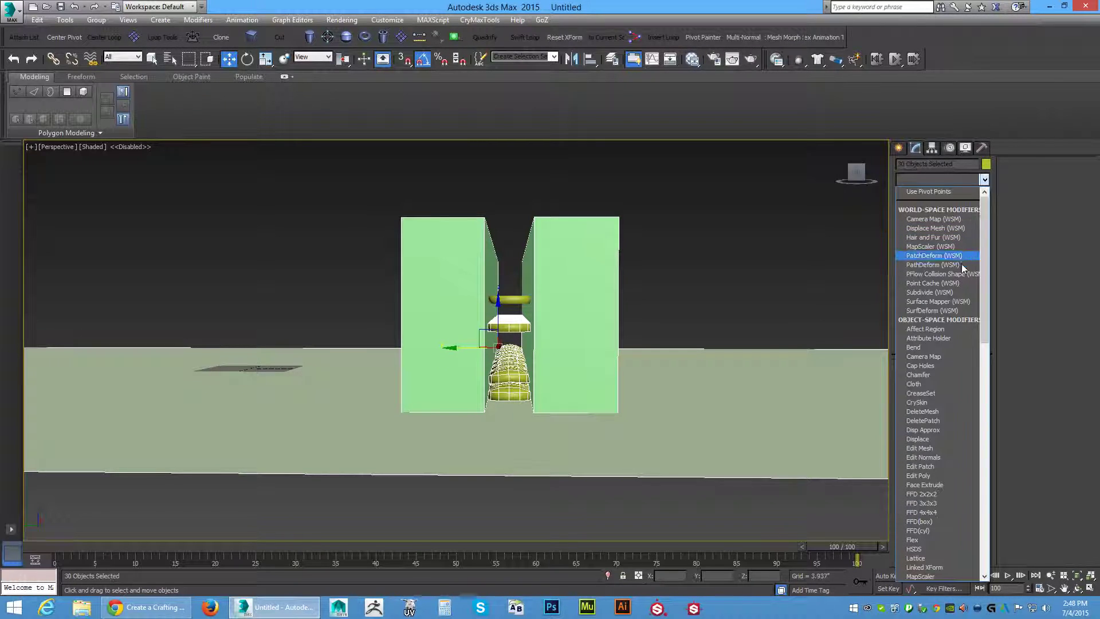
pyautogui.click(943, 384)
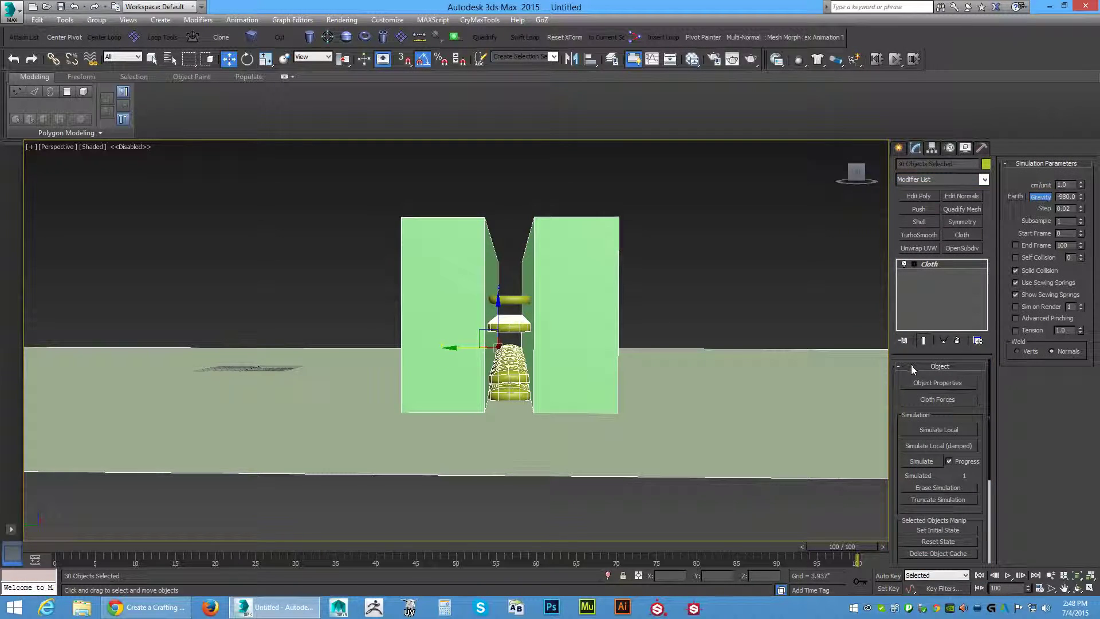
pyautogui.click(934, 384)
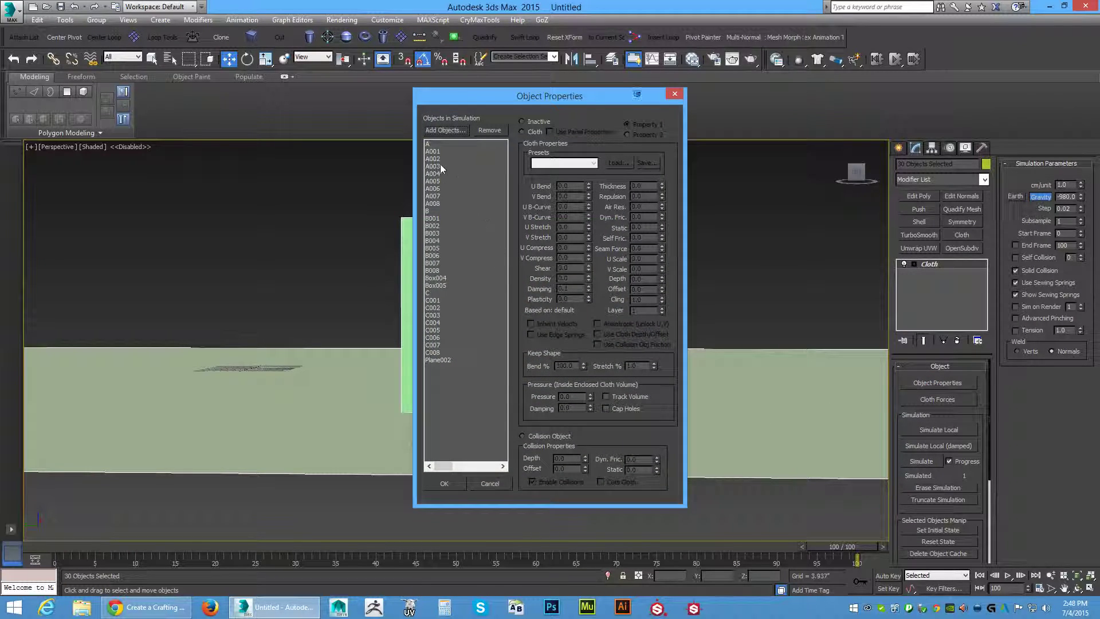
pyautogui.keyDown('shift'); pyautogui.click(455, 273); pyautogui.keyUp('shift')
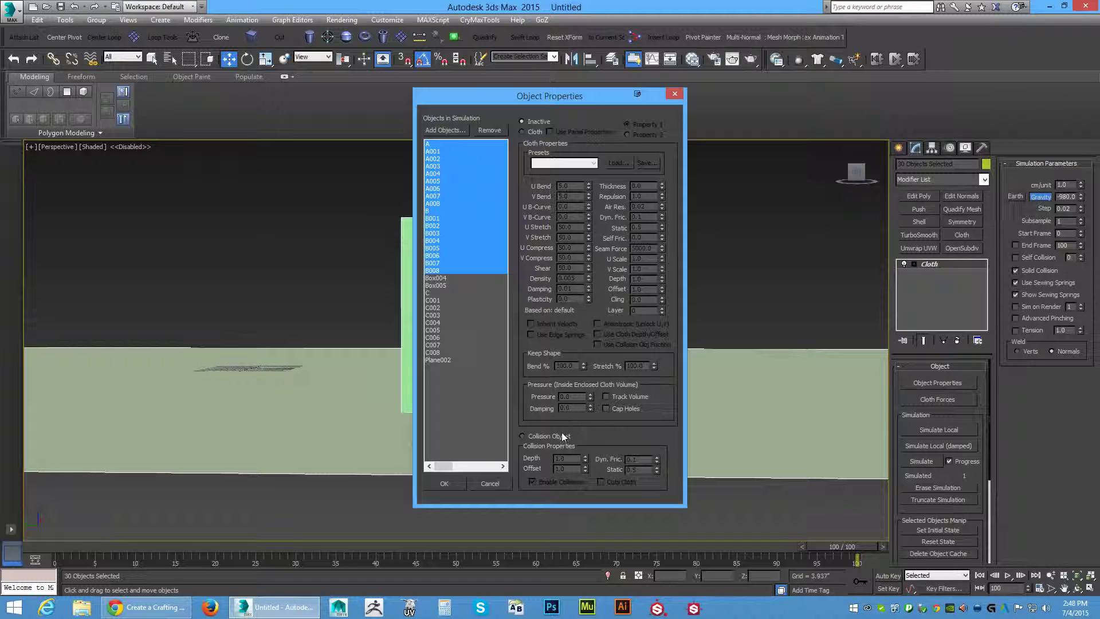
pyautogui.click(522, 436)
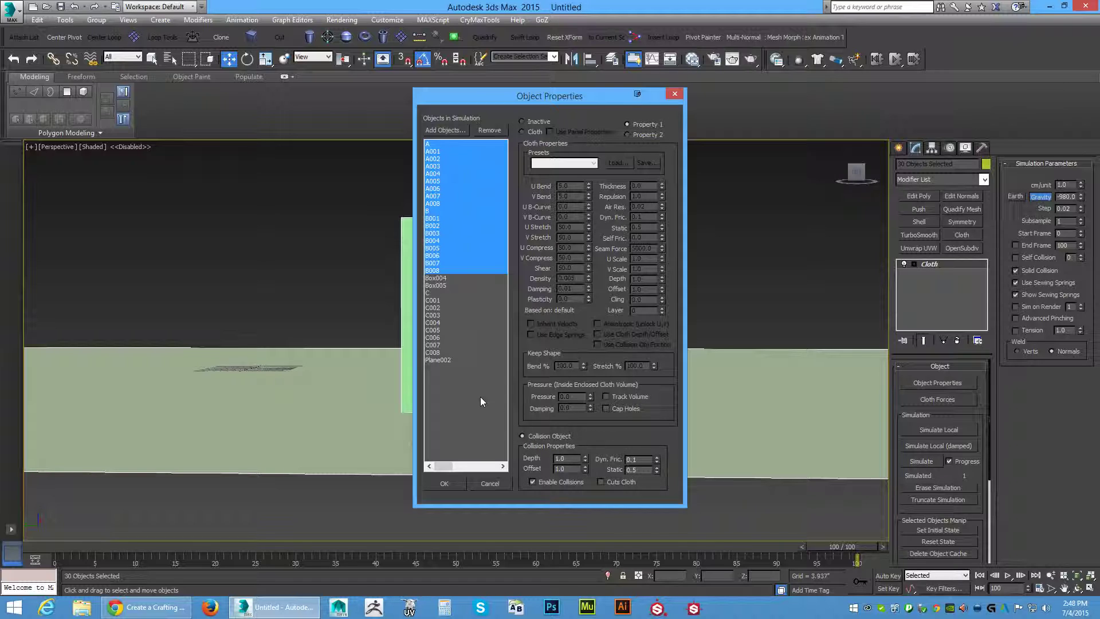
pyautogui.keyDown('shift'); pyautogui.click(439, 286); pyautogui.keyUp('shift')
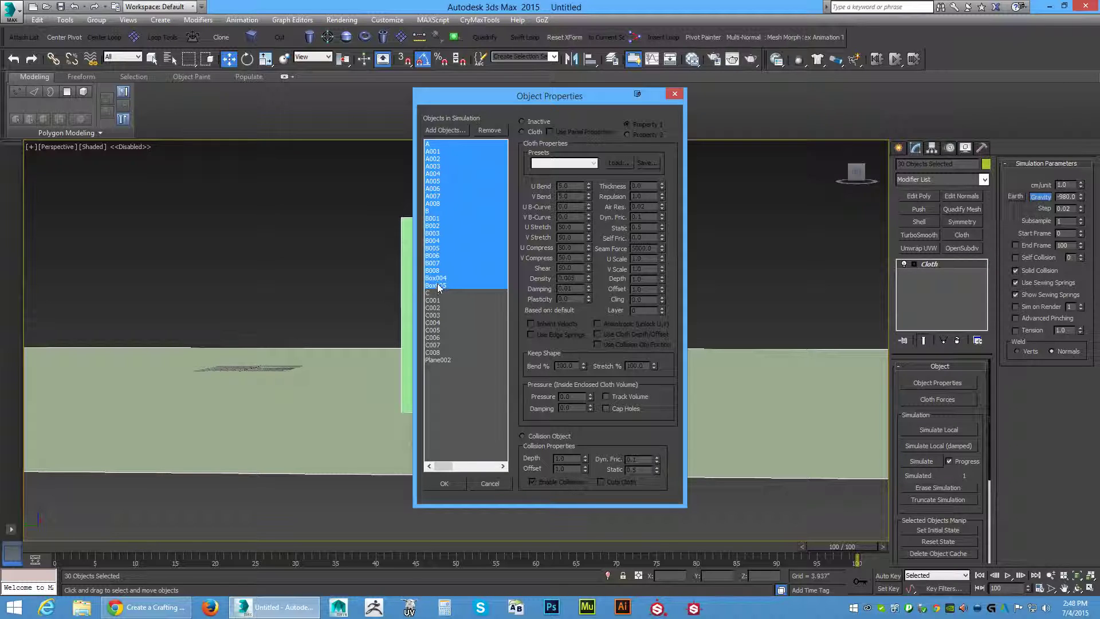
pyautogui.click(524, 434)
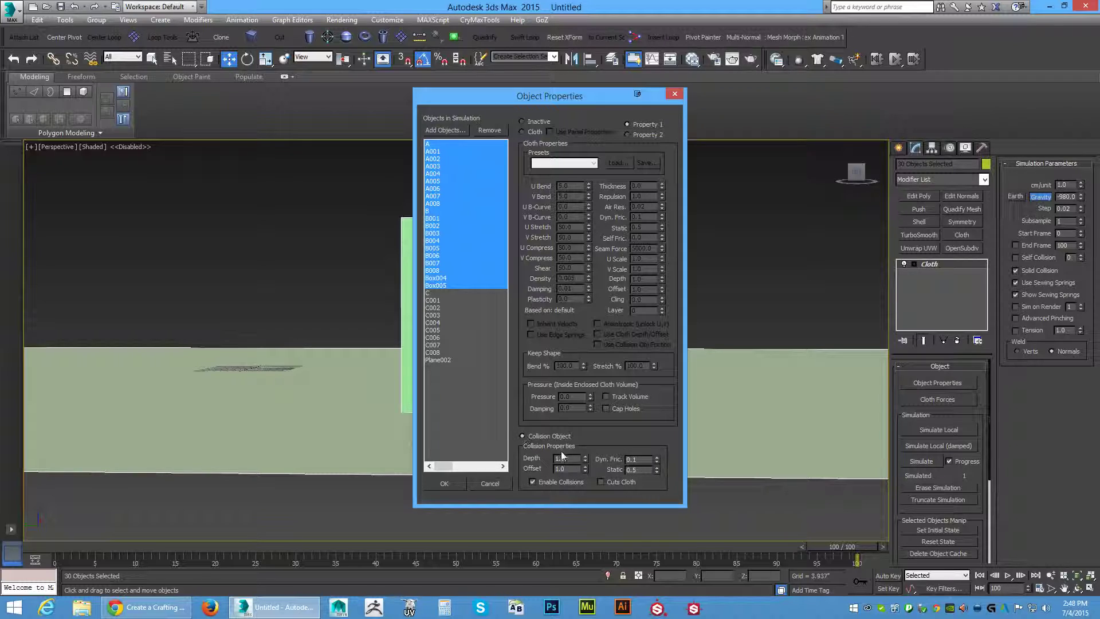
# Make row C–C008 Generic Heavy cloth with pressure 70 and damping 0.3
pyautogui.click(431, 294)
pyautogui.keyDown('shift'); pyautogui.click(433, 352); pyautogui.keyUp('shift')
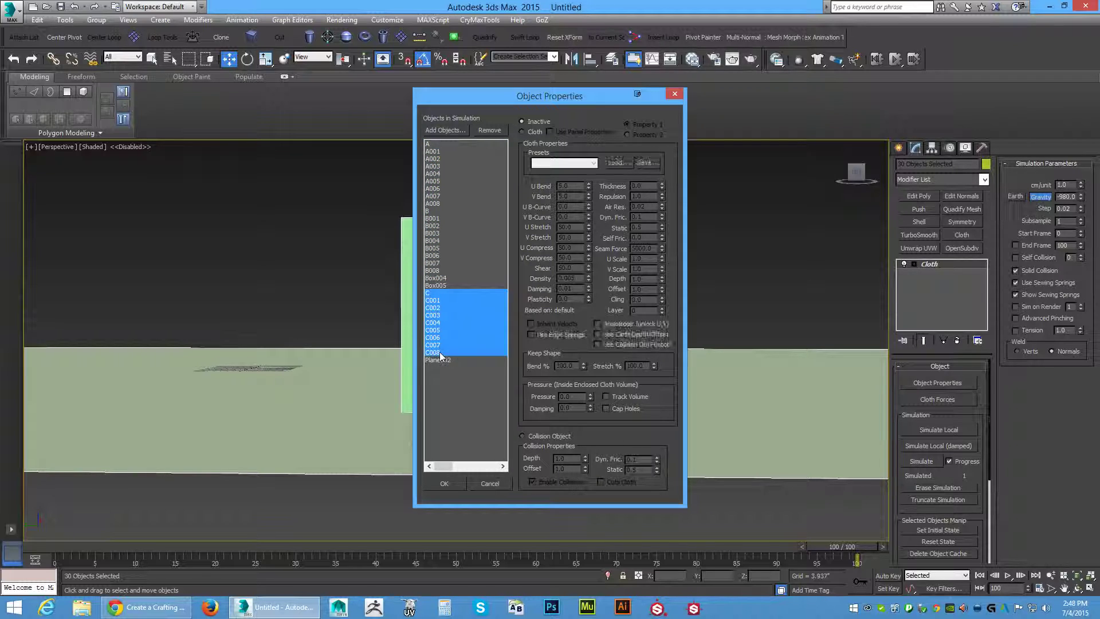
pyautogui.click(522, 132)
pyautogui.click(594, 163)
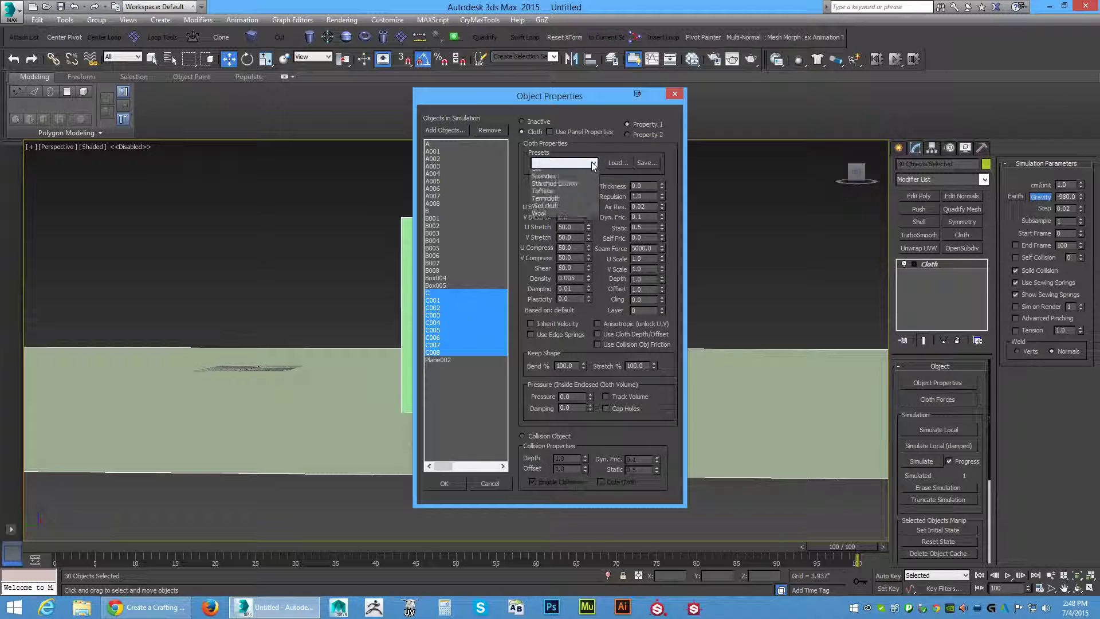
pyautogui.click(575, 257)
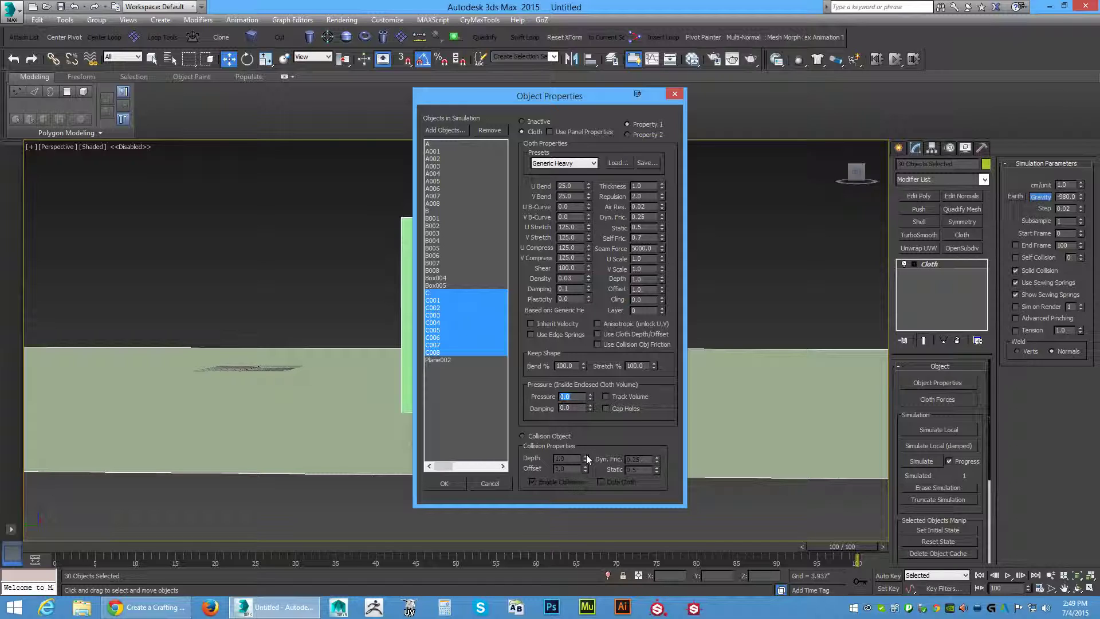
pyautogui.write('700.3')
pyautogui.click(446, 354)
# Set ground Plane002 as a collision object and confirm
pyautogui.click(445, 361)
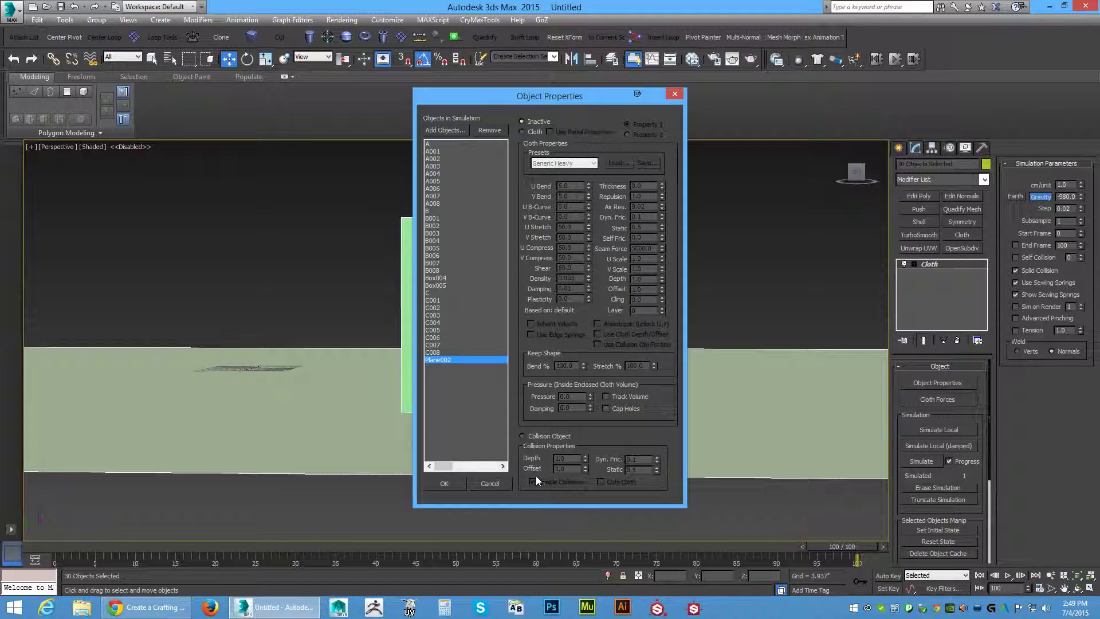
pyautogui.click(530, 437)
pyautogui.click(445, 484)
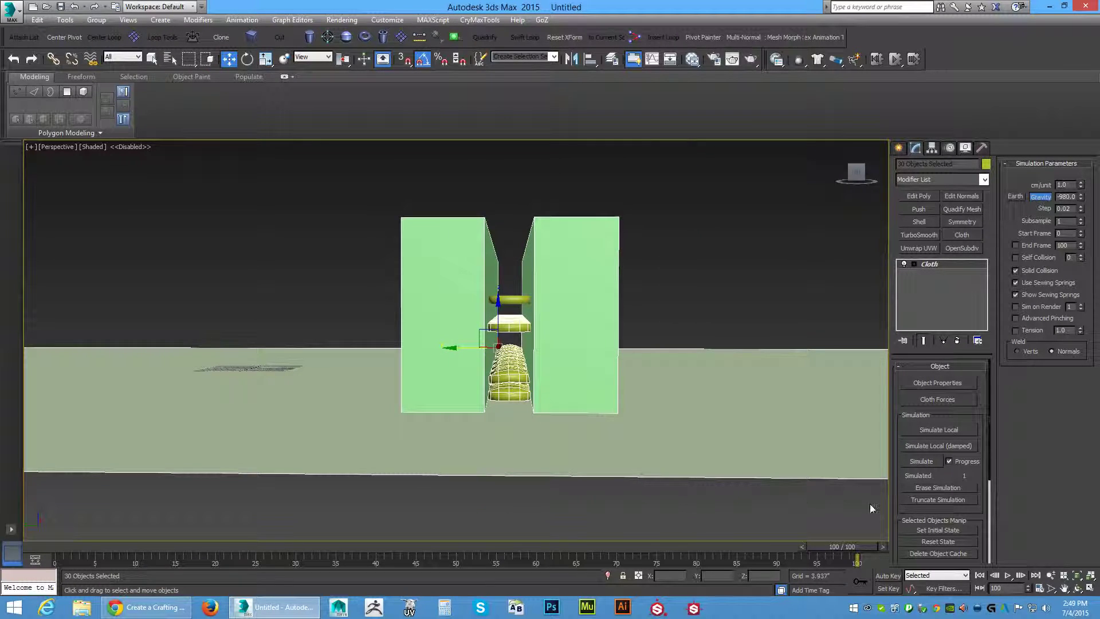
# Simulate row C settling onto the pile, then select all 39 objects including row D
pyautogui.click(927, 465)
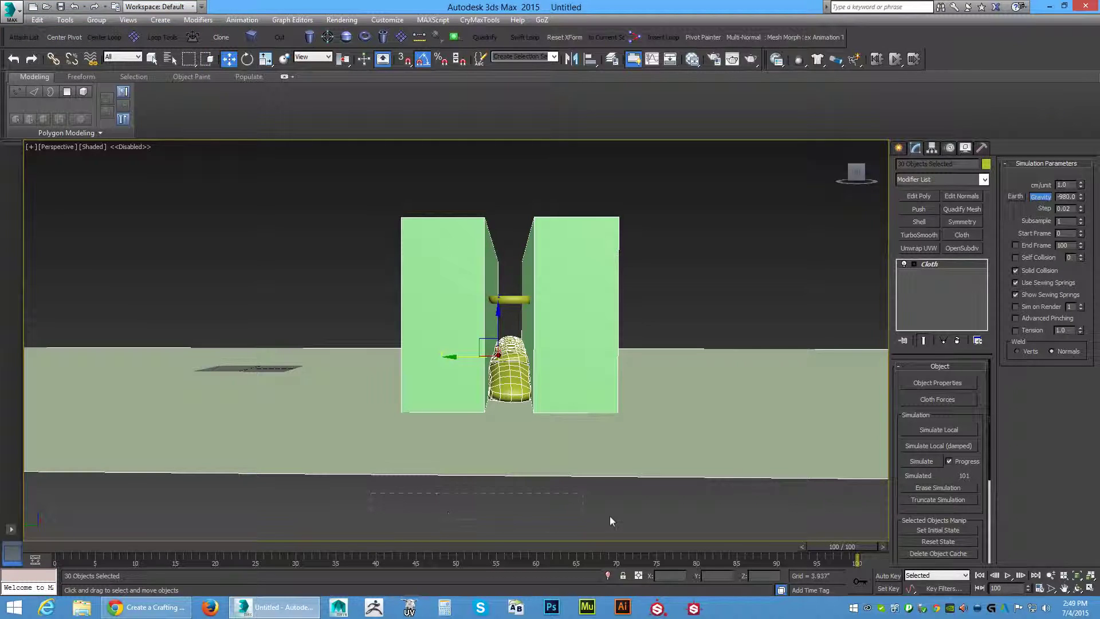
pyautogui.moveTo(610, 516); pyautogui.dragTo(723, 218)
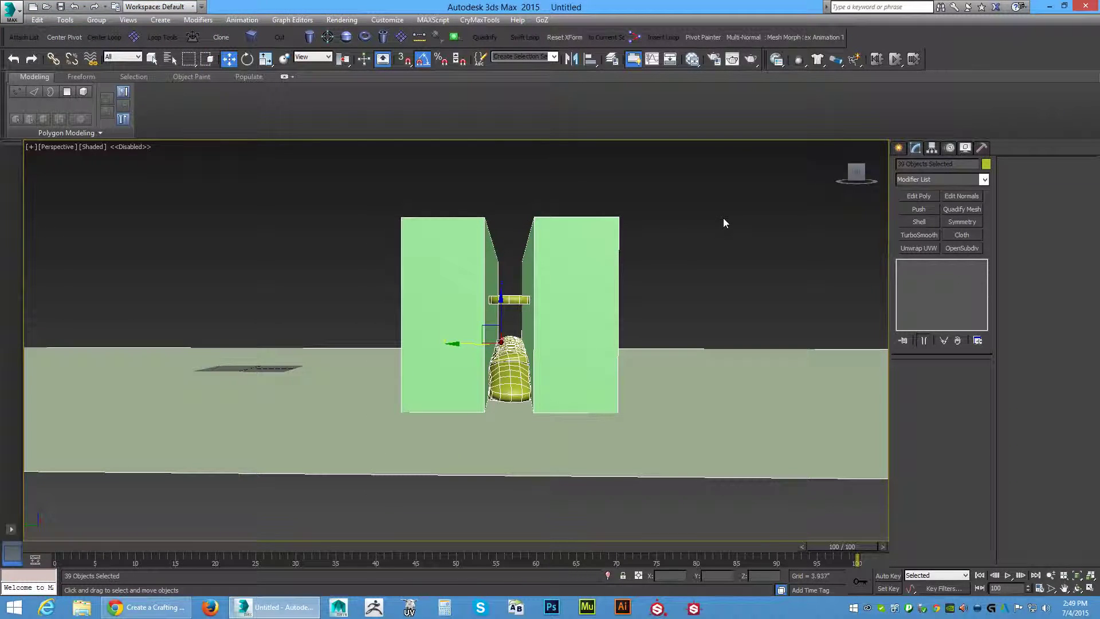
# Add a Cloth modifier and set rows A–C008 as collision objects
pyautogui.click(984, 179)
pyautogui.click(942, 387)
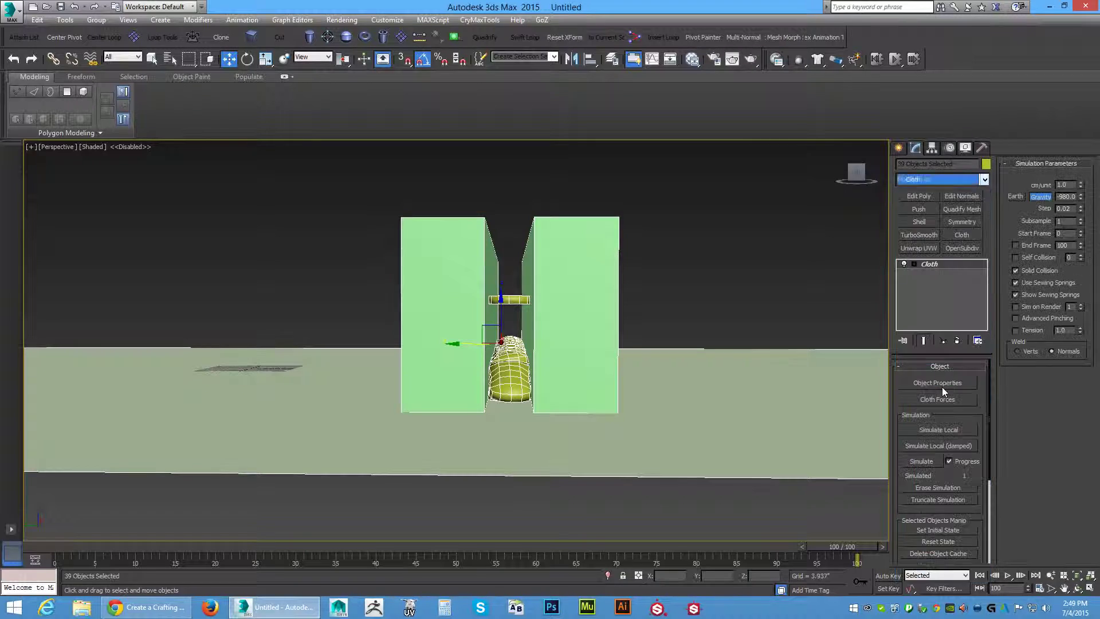
pyautogui.click(940, 384)
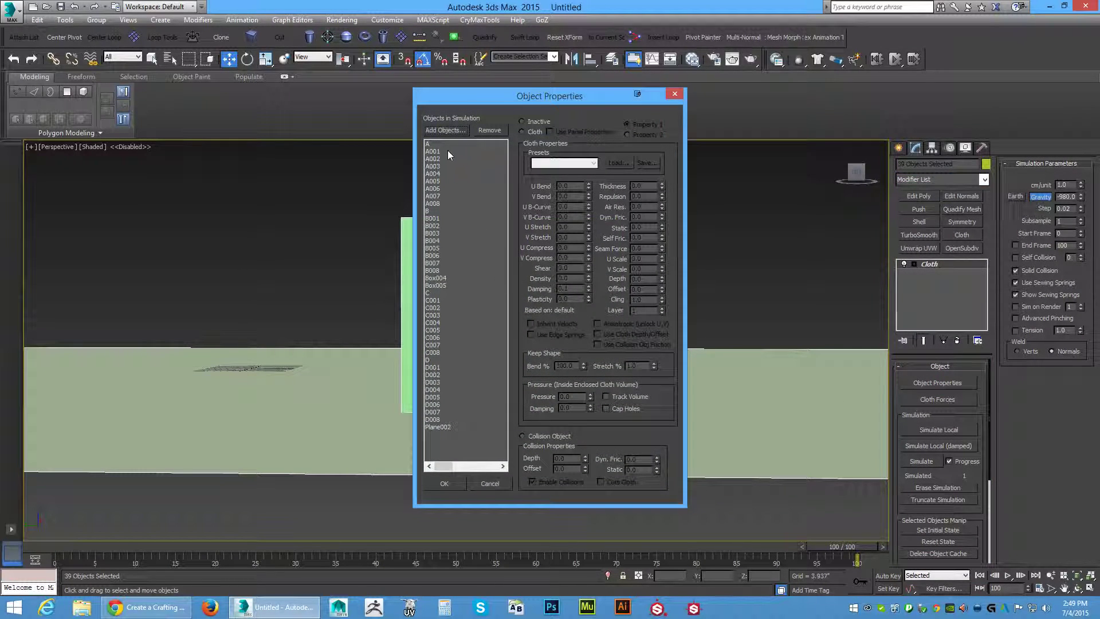
pyautogui.click(440, 145)
pyautogui.keyDown('shift'); pyautogui.click(445, 354); pyautogui.keyUp('shift')
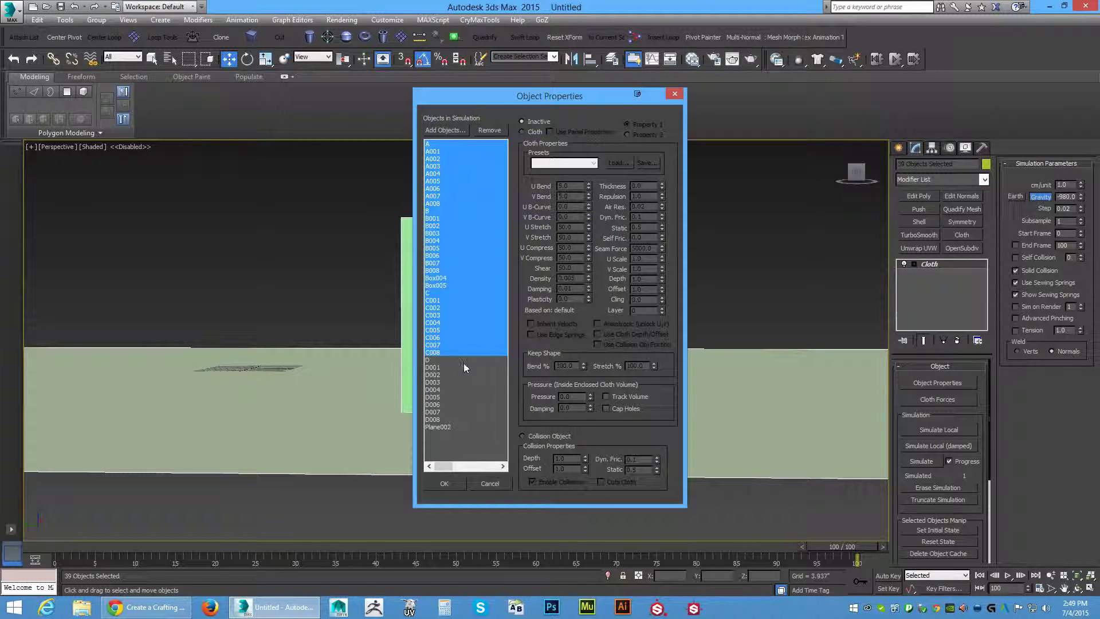
pyautogui.click(521, 437)
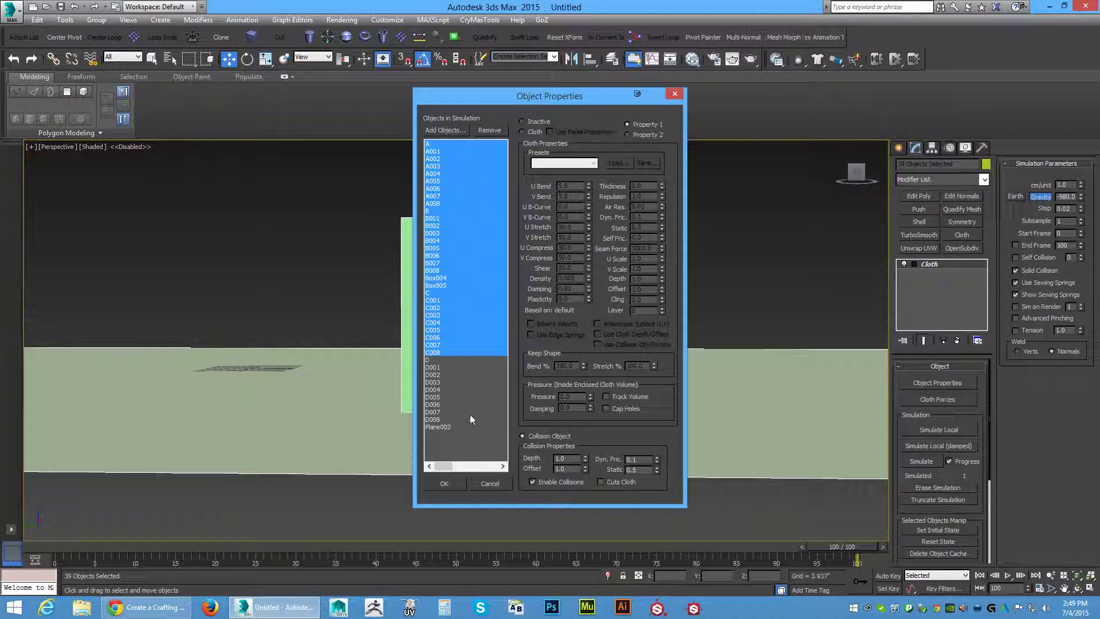
# Make row D–D008 Generic Heavy cloth at pressure 80
pyautogui.click(431, 360)
pyautogui.keyDown('shift'); pyautogui.click(440, 421); pyautogui.keyUp('shift')
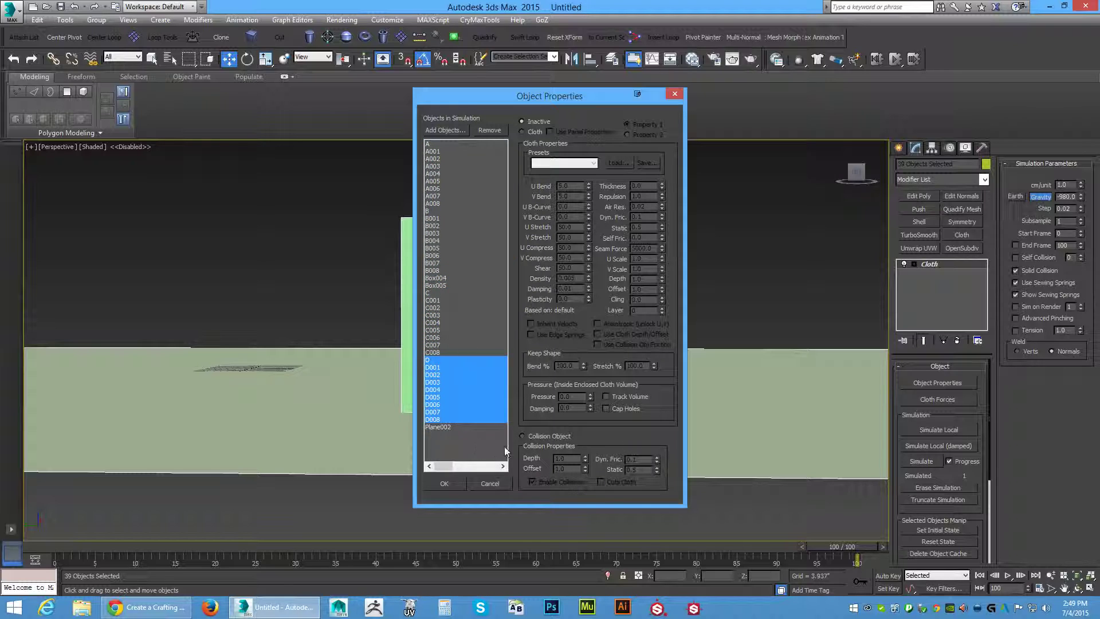
pyautogui.click(521, 131)
pyautogui.click(593, 164)
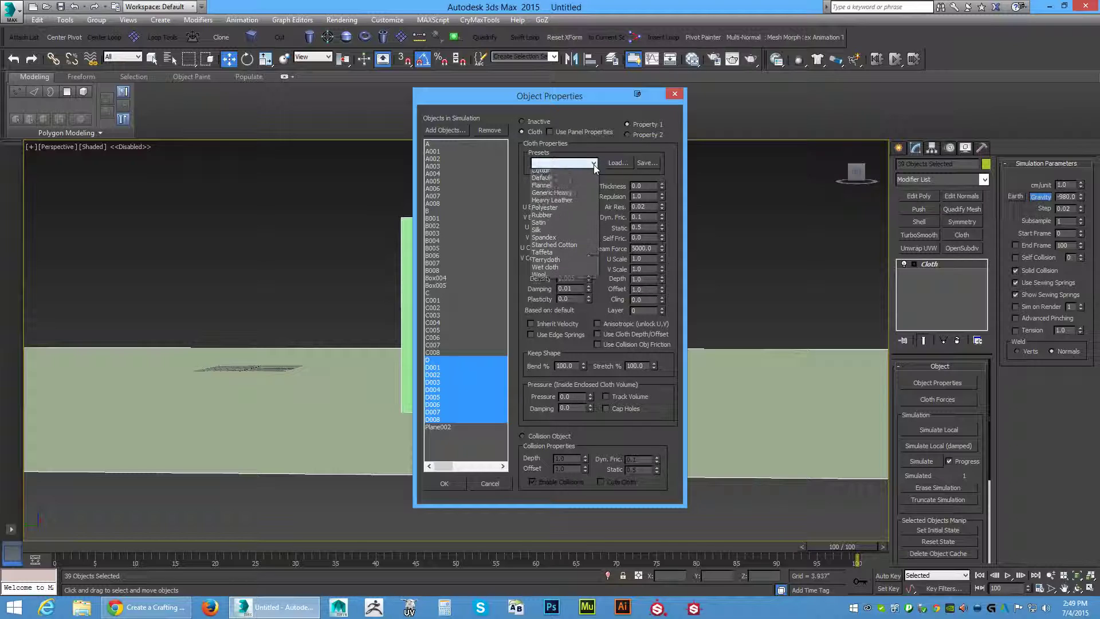
pyautogui.click(575, 211)
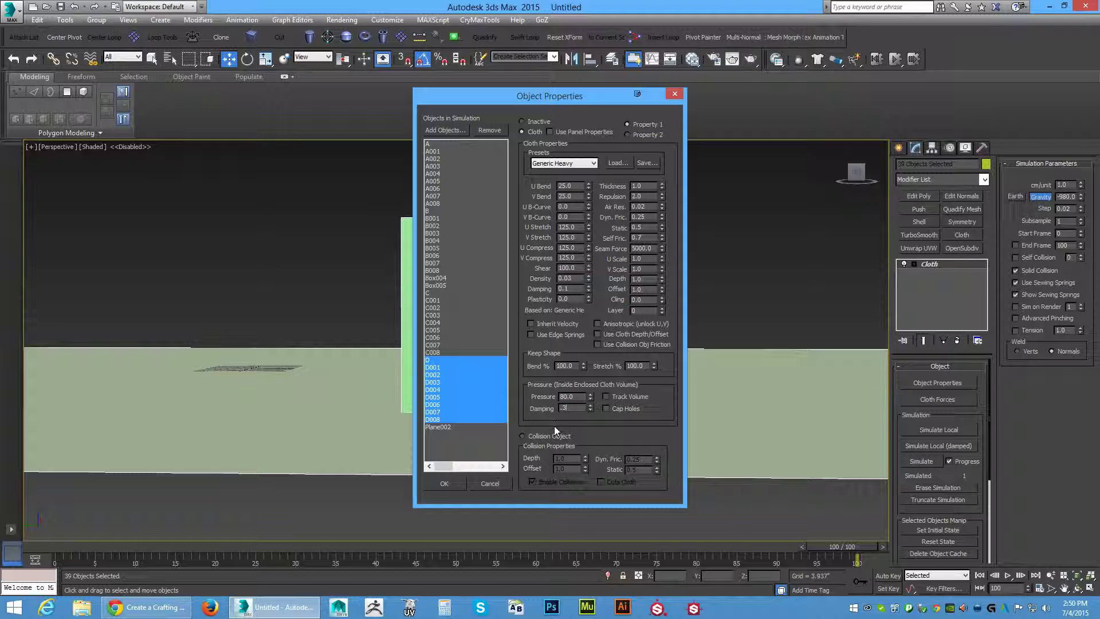
# Set ground Plane002 as a collision object and confirm
pyautogui.click(458, 456)
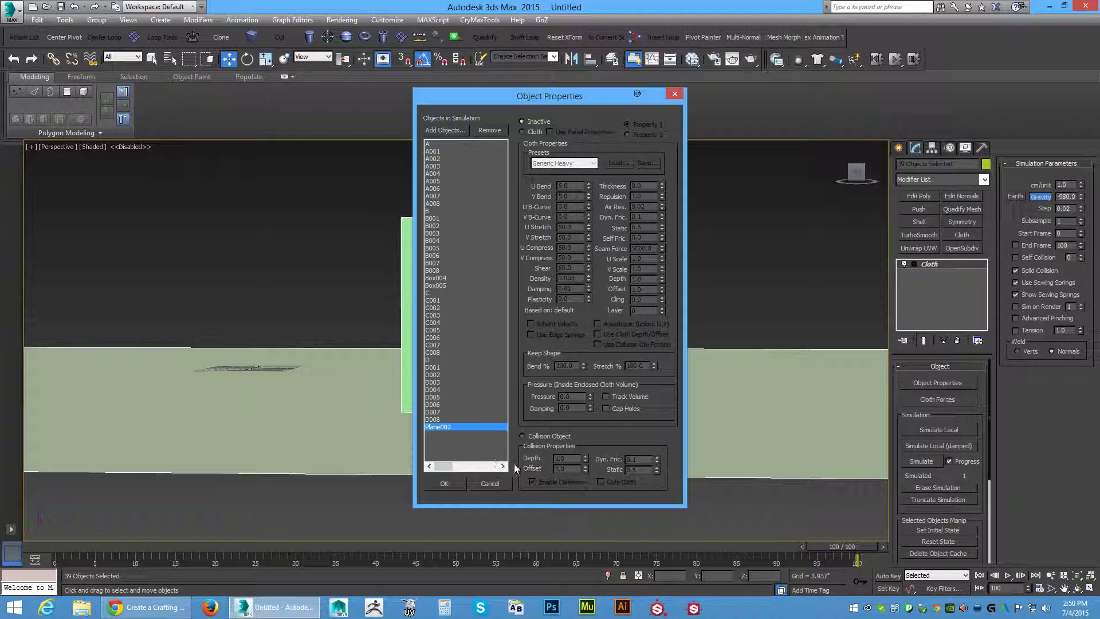
pyautogui.click(521, 436)
pyautogui.click(444, 483)
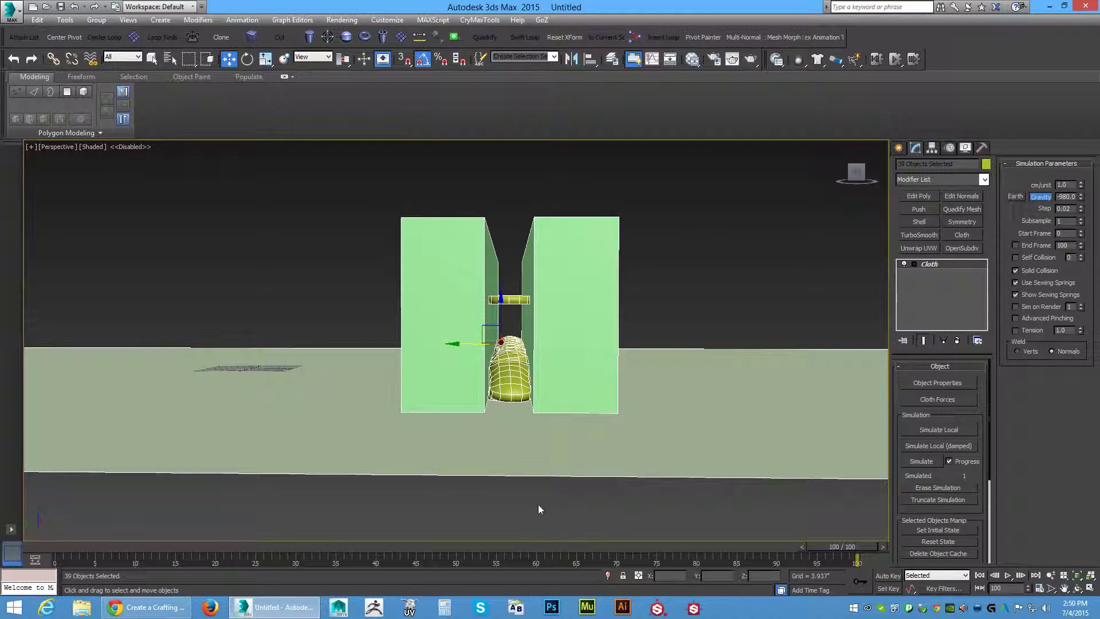
# Start the cloth simulation for the top D row of sandbags
pyautogui.click(922, 462)
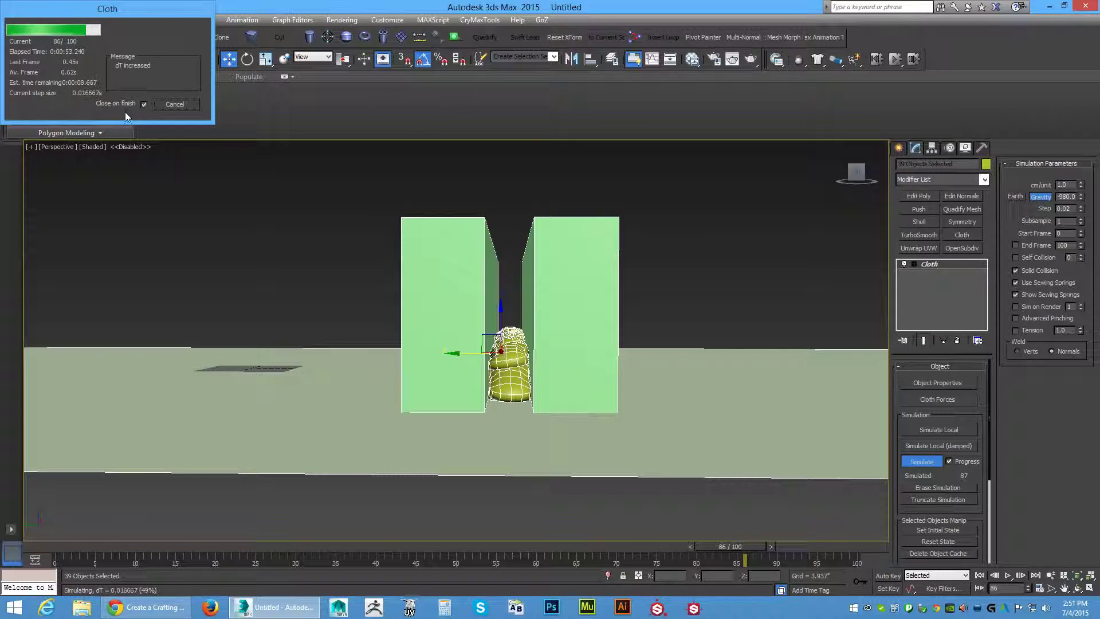
# Stop the cloth simulation early and convert all settled sandbags and walls to editable poly
pyautogui.click(174, 104)
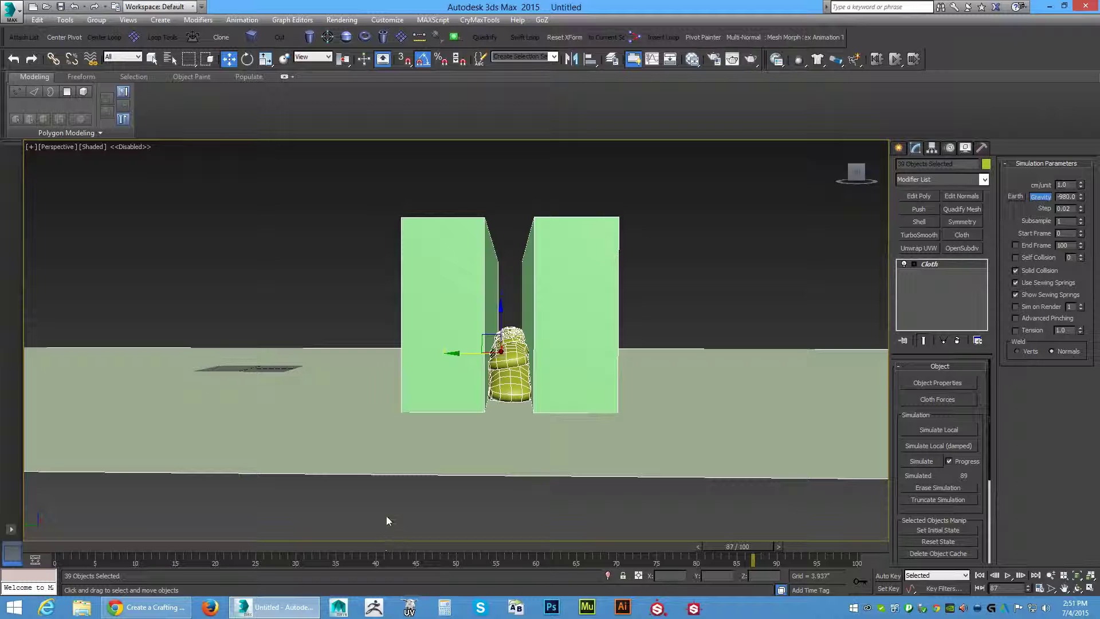
pyautogui.moveTo(607, 491); pyautogui.dragTo(682, 242)
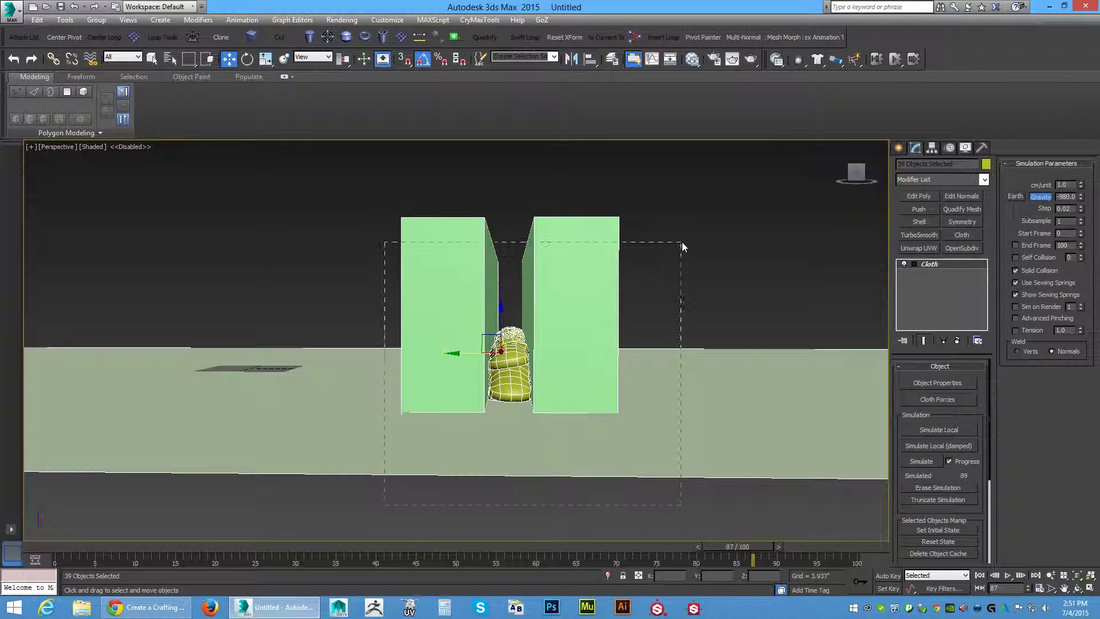
pyautogui.rightClick(579, 265)
pyautogui.click(620, 329)
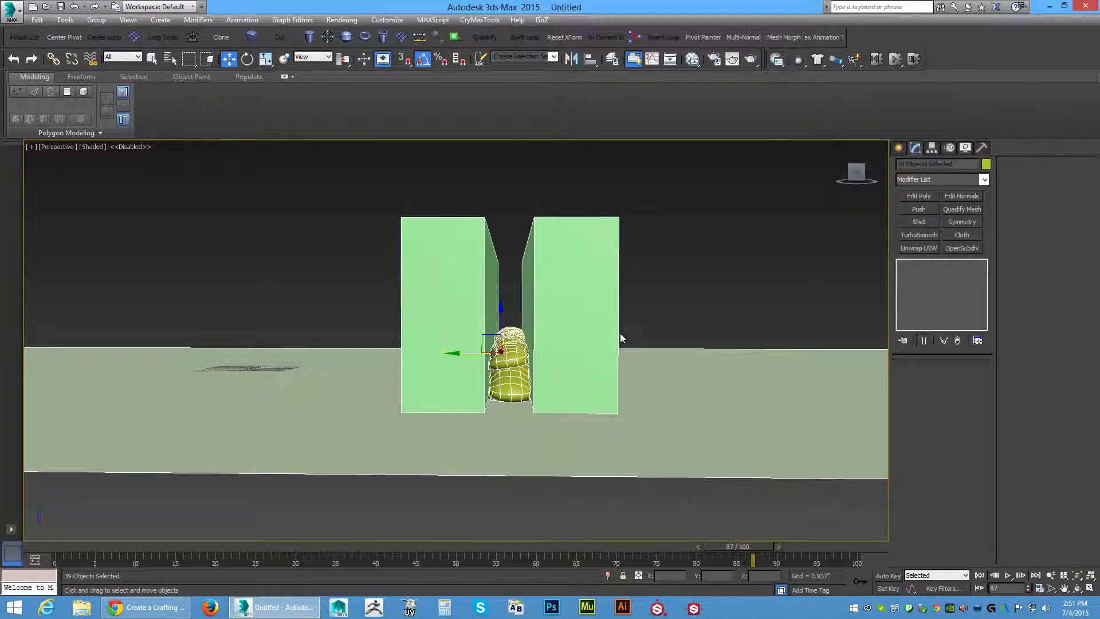
# Hide the right wall Box004 to reveal the sandbags behind it
pyautogui.click(584, 329)
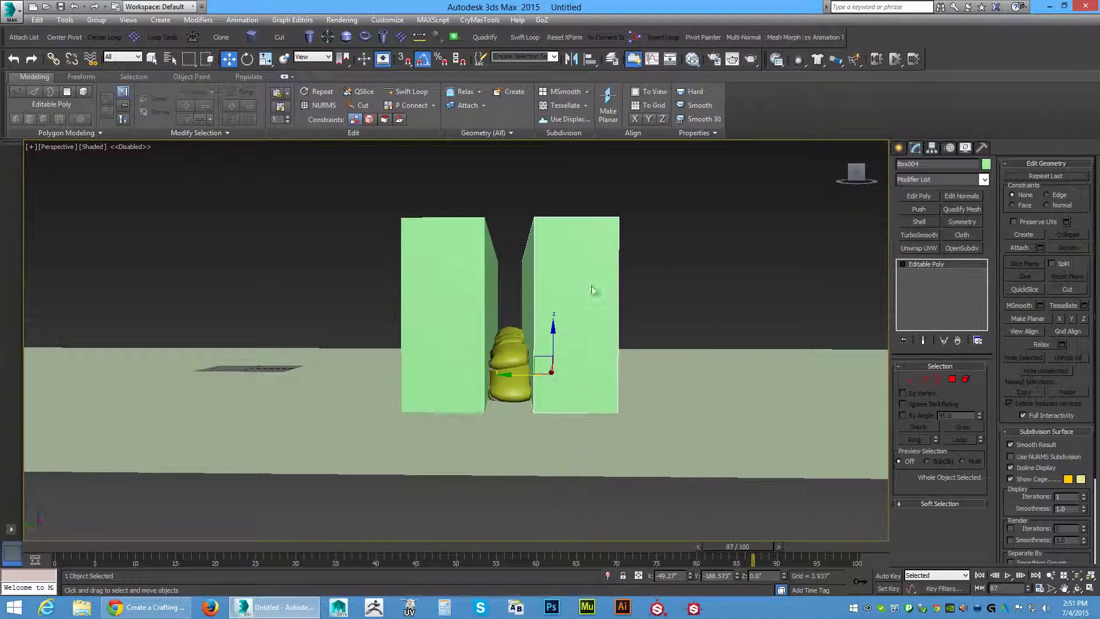
pyautogui.rightClick(592, 290)
pyautogui.click(616, 251)
# Orbit and zoom along the row, inspecting a sandbag and the middle-right bag B005
pyautogui.keyDown('alt'); pyautogui.moveTo(579, 321); pyautogui.dragTo(473, 348, button='middle'); pyautogui.keyUp('alt')
pyautogui.click(435, 355)
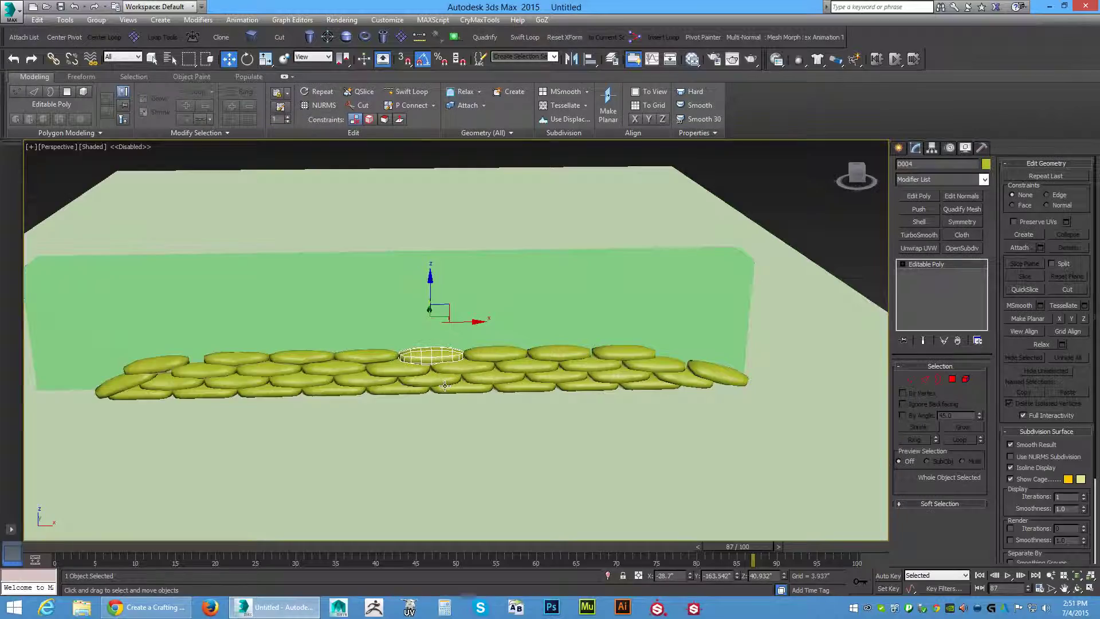
pyautogui.press('z')
pyautogui.keyDown('alt'); pyautogui.moveTo(464, 393); pyautogui.dragTo(511, 371, button='middle'); pyautogui.keyUp('alt')
pyautogui.scroll(-5, 489, 412)
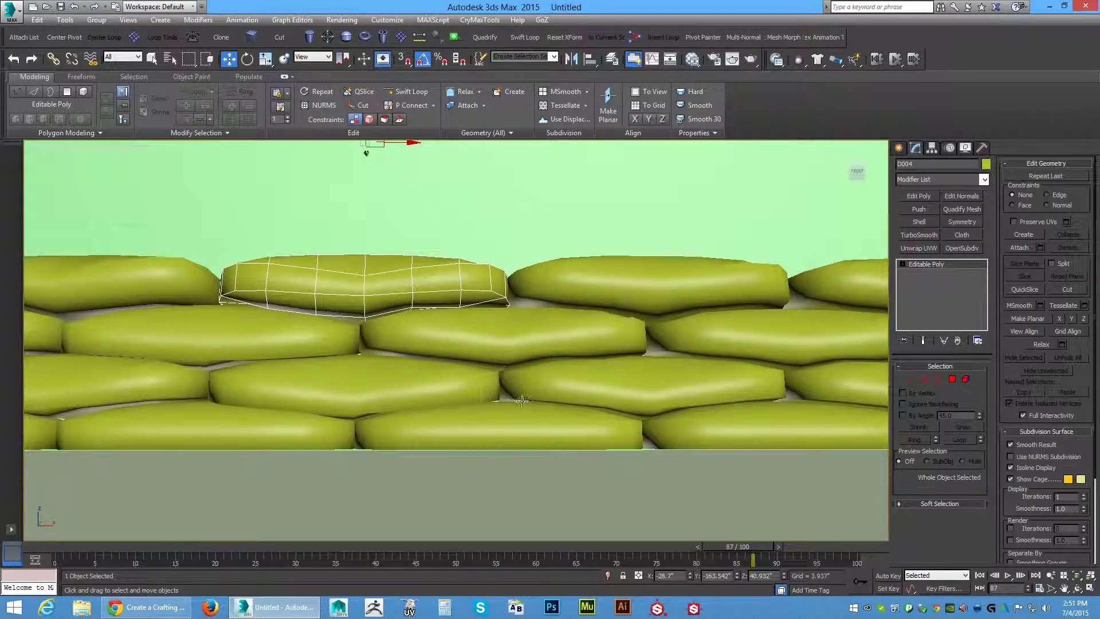
pyautogui.scroll(4, 512, 371)
pyautogui.keyDown('alt'); pyautogui.moveTo(586, 416); pyautogui.dragTo(614, 385, button='middle'); pyautogui.keyUp('alt')
pyautogui.click(614, 384)
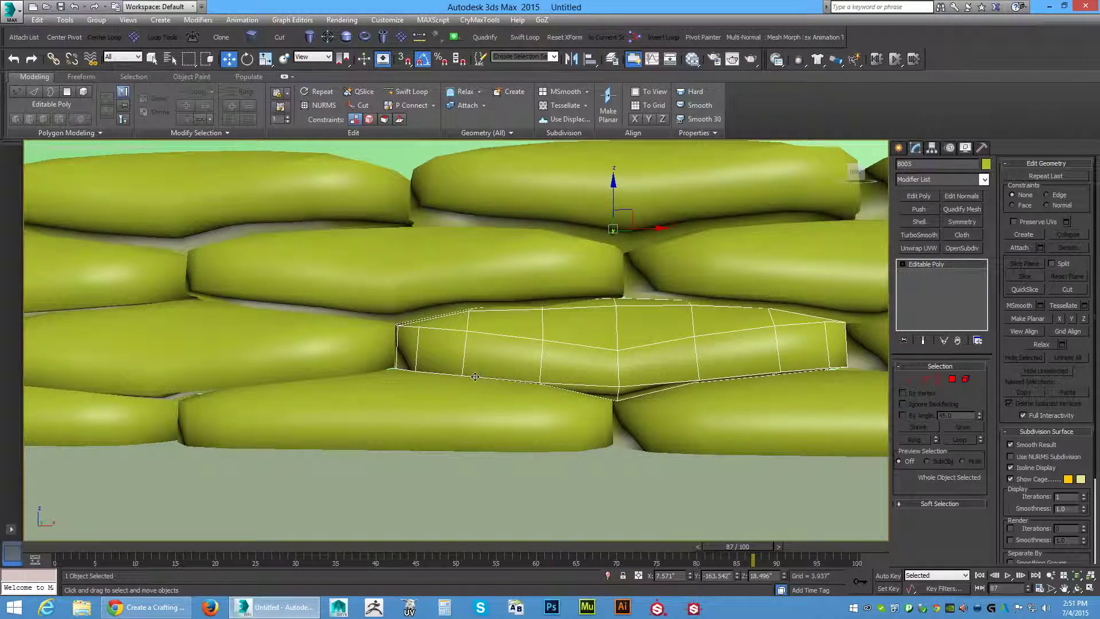
pyautogui.moveTo(475, 377); pyautogui.dragTo(605, 401, button='middle')
pyautogui.keyDown('alt'); pyautogui.moveTo(536, 289); pyautogui.dragTo(393, 386, button='middle'); pyautogui.keyUp('alt')
# Inspect sandbags C004, B004, a neighbouring bag, B006, C007 and D006 from an angled view
pyautogui.click(395, 375)
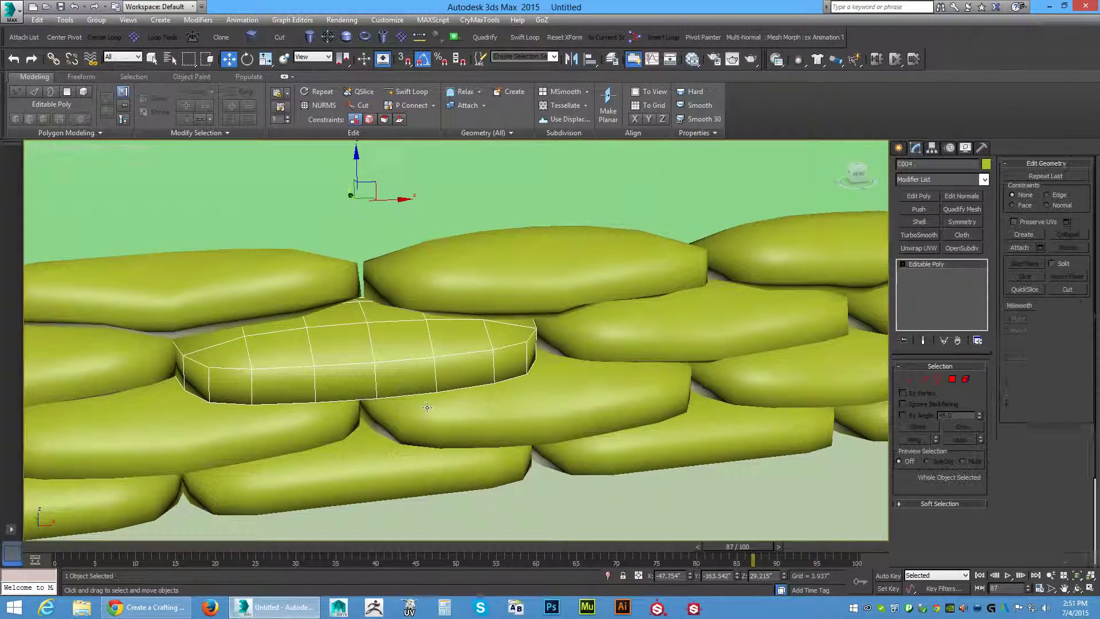
pyautogui.keyDown('alt'); pyautogui.moveTo(508, 400); pyautogui.dragTo(539, 351, button='middle'); pyautogui.keyUp('alt')
pyautogui.click(537, 347)
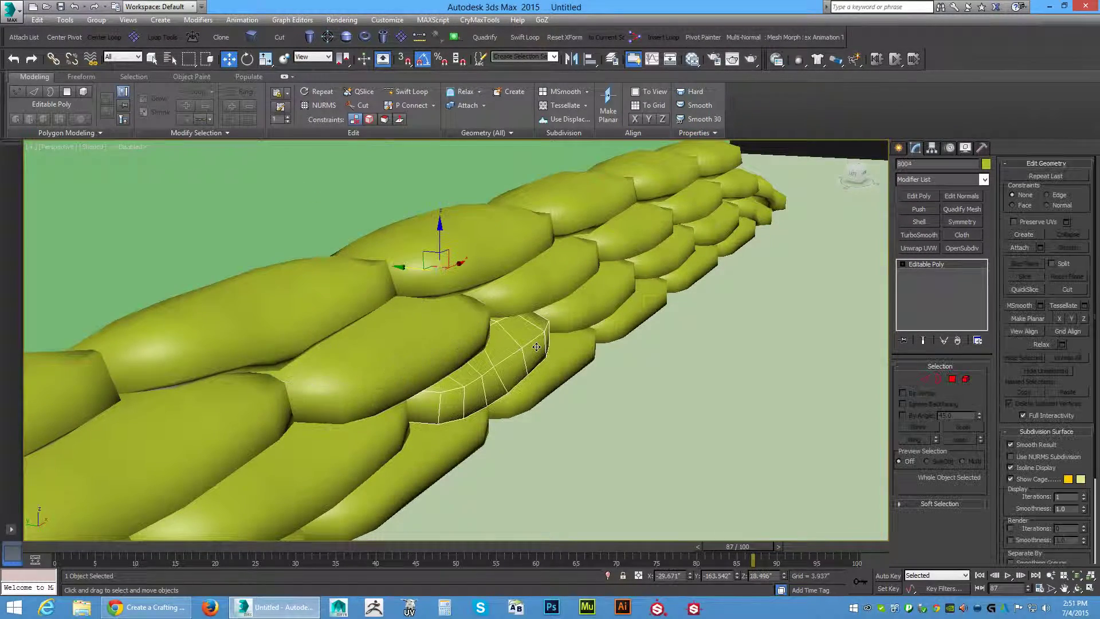
pyautogui.click(580, 309)
pyautogui.click(688, 229)
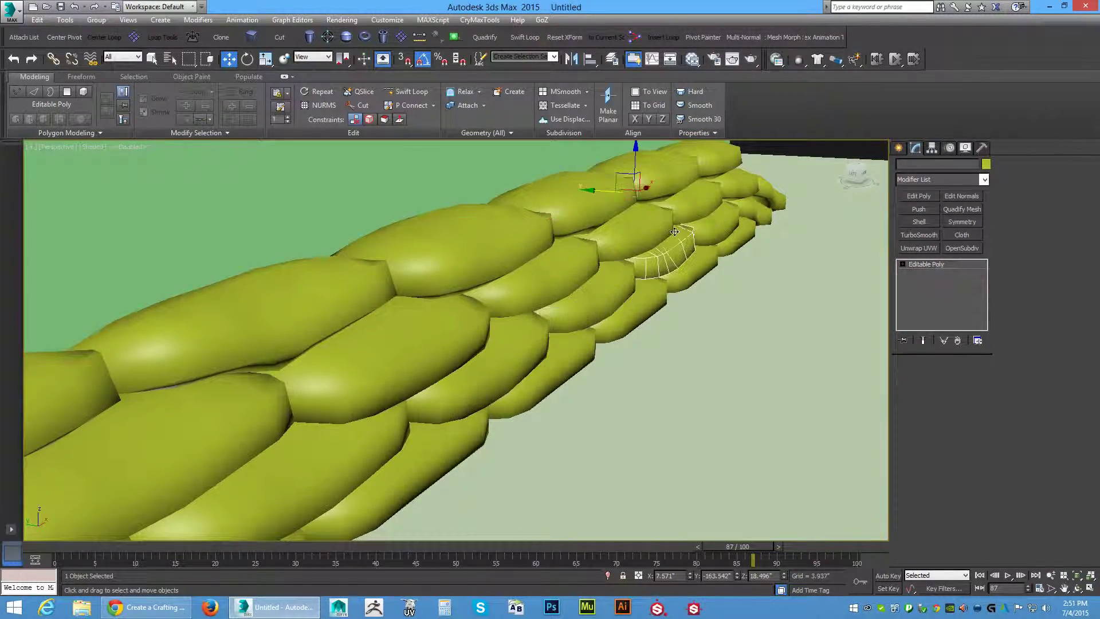
pyautogui.click(693, 198)
pyautogui.click(682, 173)
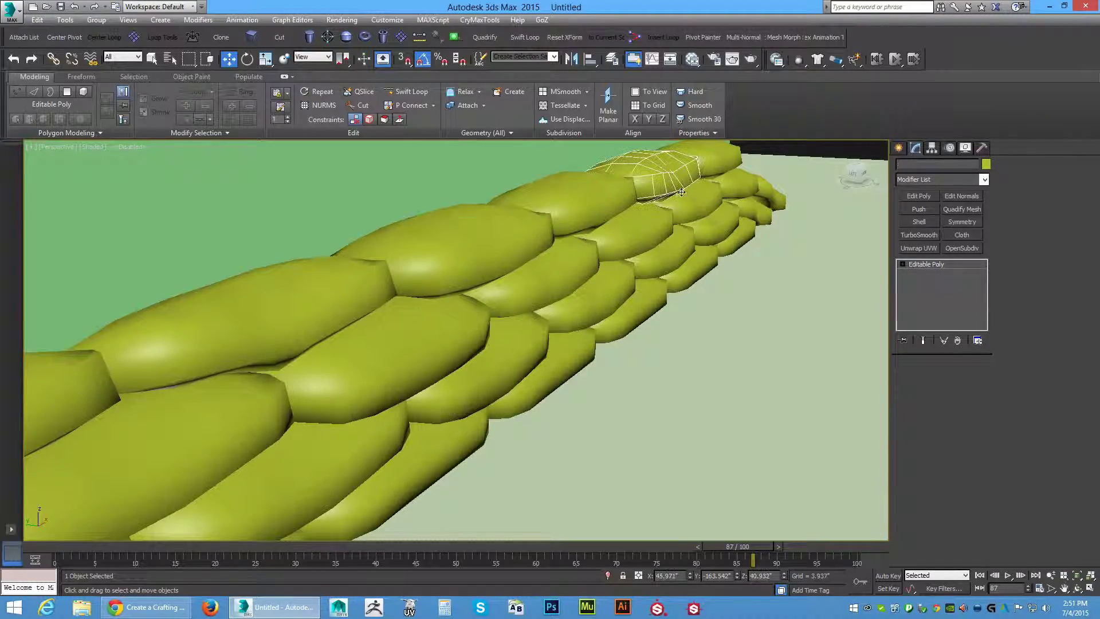
# Move closer along the wall and inspect sandbags B003, B002 and B001
pyautogui.keyDown('alt'); pyautogui.moveTo(682, 173); pyautogui.dragTo(466, 281, button='middle'); pyautogui.keyUp('alt')
pyautogui.scroll(-5, 466, 281)
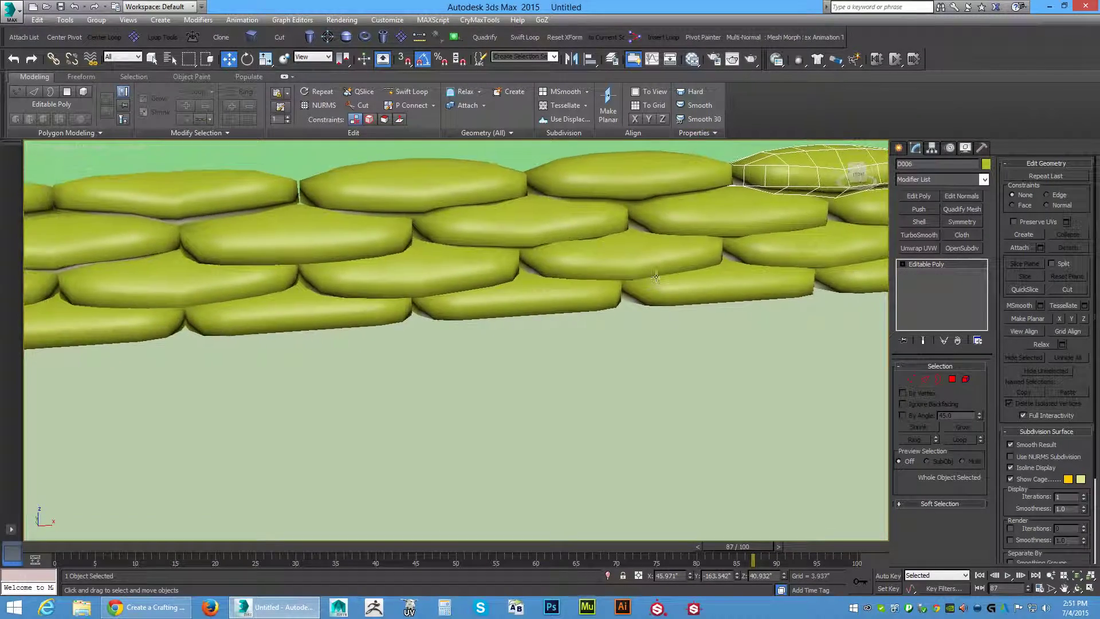
pyautogui.click(321, 298)
pyautogui.moveTo(321, 298); pyautogui.dragTo(507, 330, button='middle')
pyautogui.click(337, 298)
pyautogui.click(292, 324)
pyautogui.scroll(-3, 292, 324)
pyautogui.scroll(2, 524, 364)
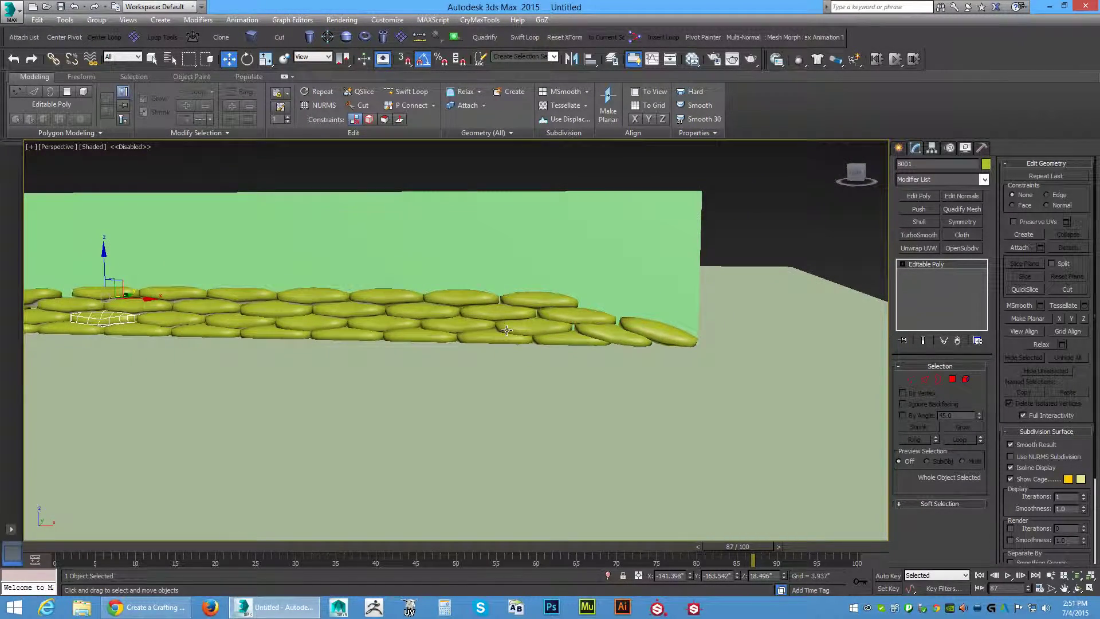
# Delete the two rightmost, two leftmost and bottom-left overhanging sandbags
pyautogui.moveTo(628, 353); pyautogui.dragTo(652, 329)
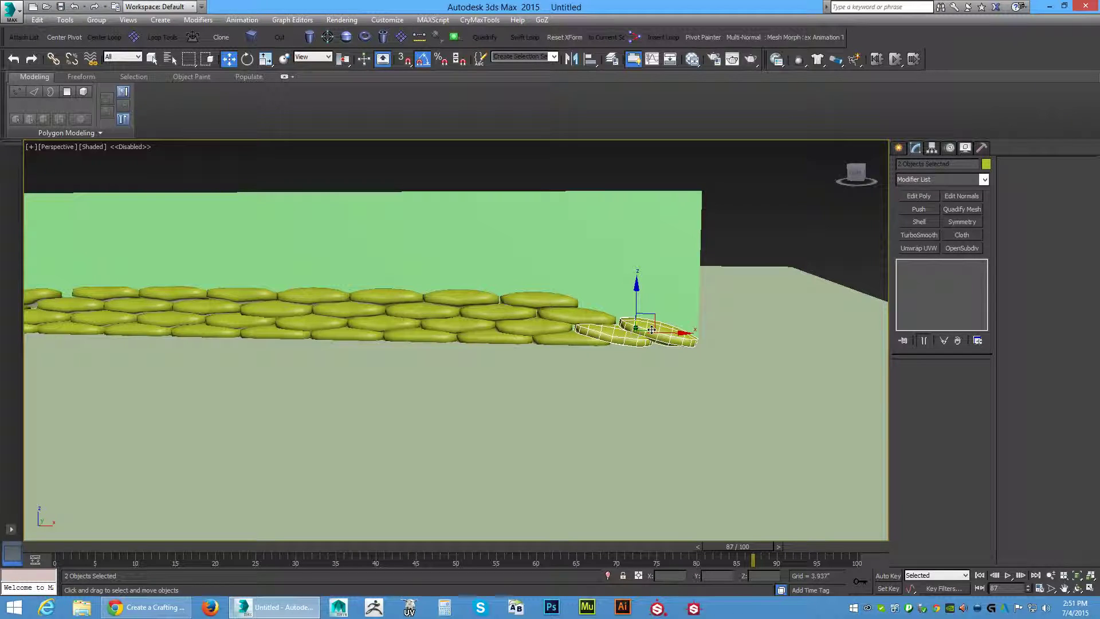
pyautogui.press('Delete')
pyautogui.moveTo(449, 380); pyautogui.dragTo(578, 383, button='middle')
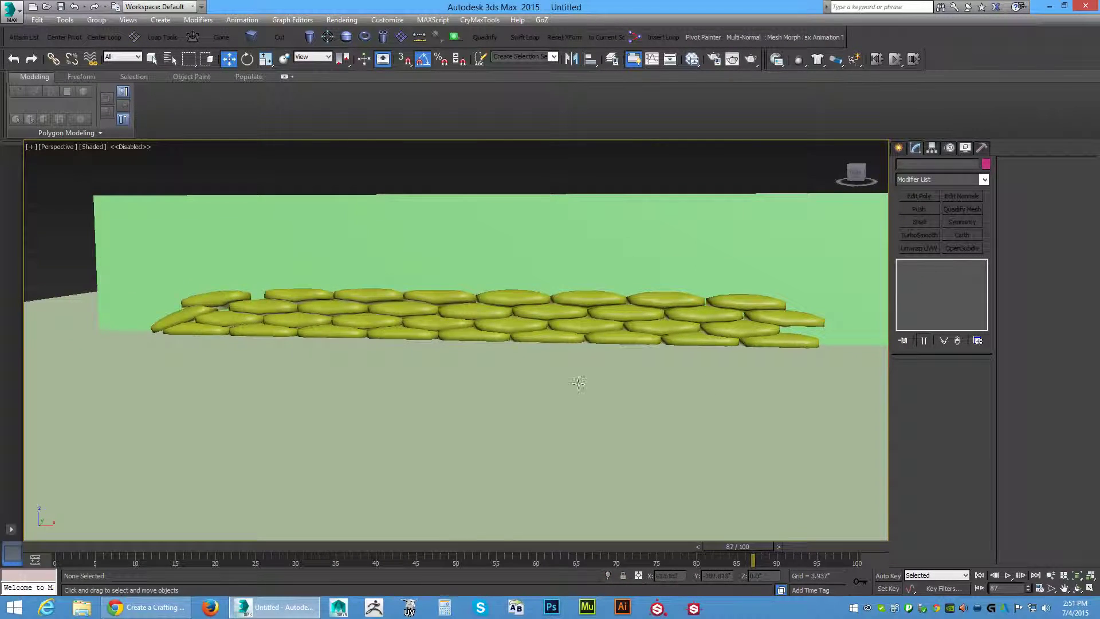
pyautogui.click(229, 298)
pyautogui.keyDown('ctrl'); pyautogui.click(163, 320); pyautogui.keyUp('ctrl')
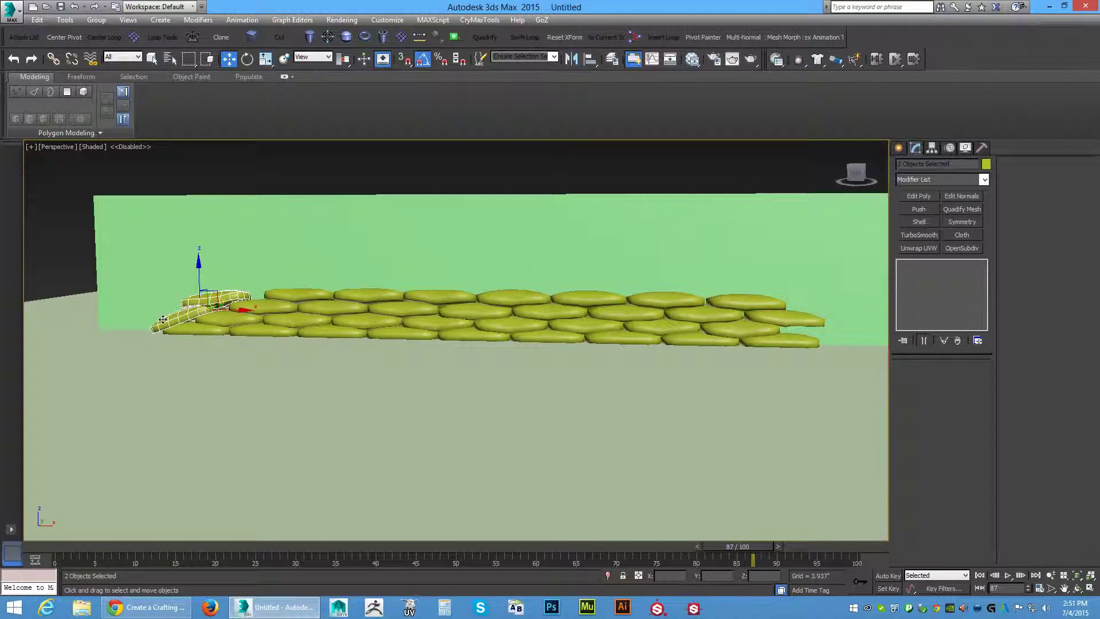
pyautogui.press('Delete')
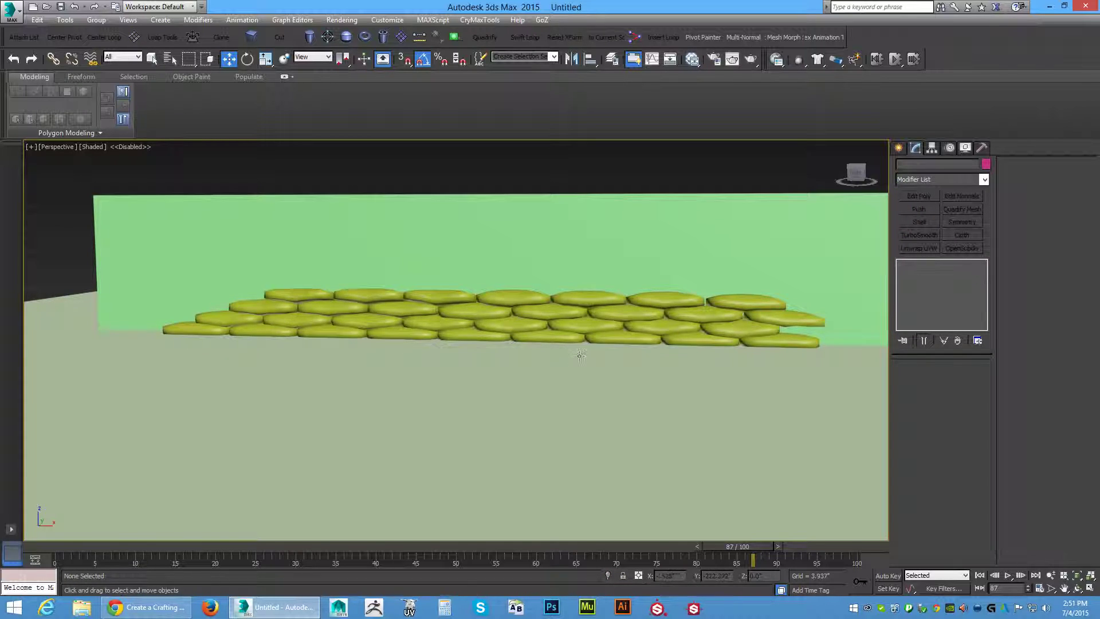
pyautogui.click(203, 338)
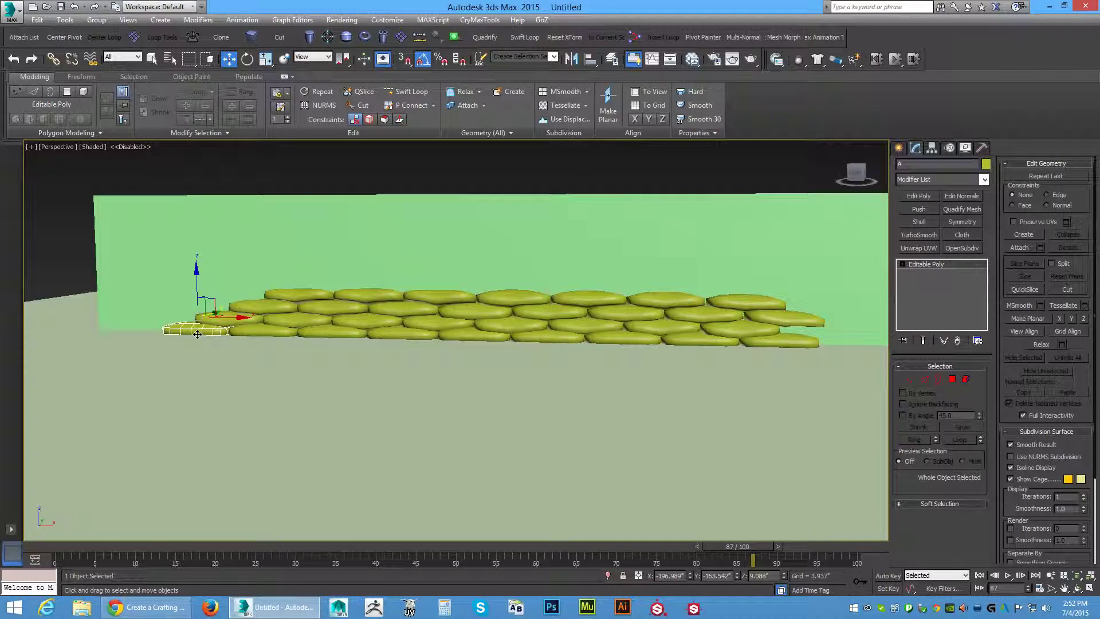
pyautogui.press('Delete')
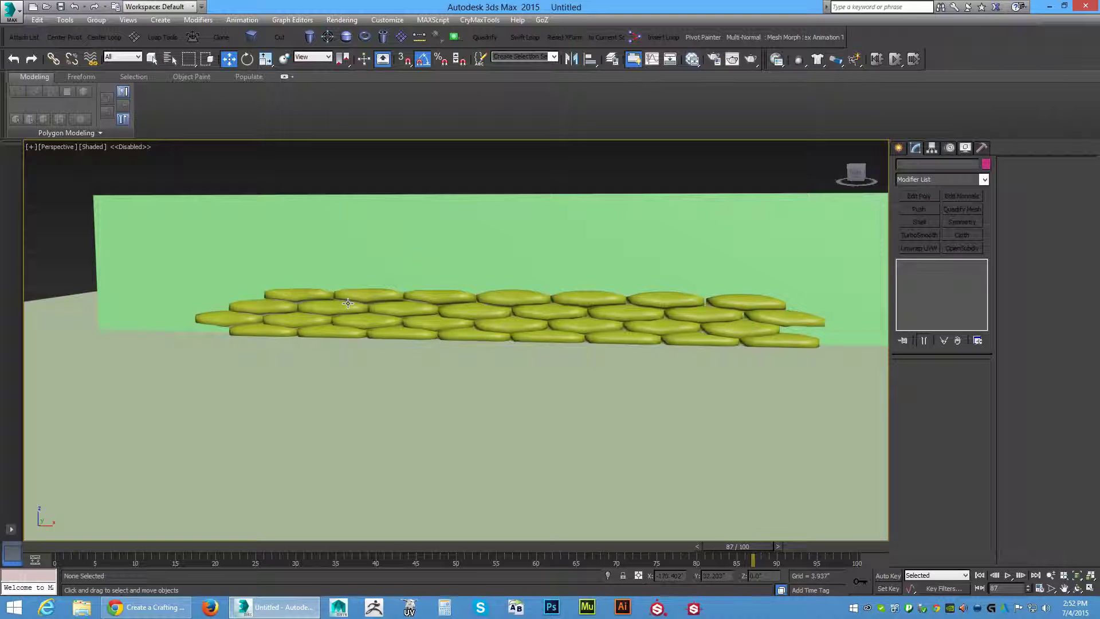
# Shift-drag an independent copy of a sandbag leftward to the wall's left end
pyautogui.click(315, 294)
pyautogui.keyDown('alt'); pyautogui.moveTo(316, 295); pyautogui.dragTo(330, 262, button='middle'); pyautogui.keyUp('alt')
pyautogui.keyDown('shift'); pyautogui.moveTo(330, 262); pyautogui.dragTo(272, 265); pyautogui.keyUp('shift')
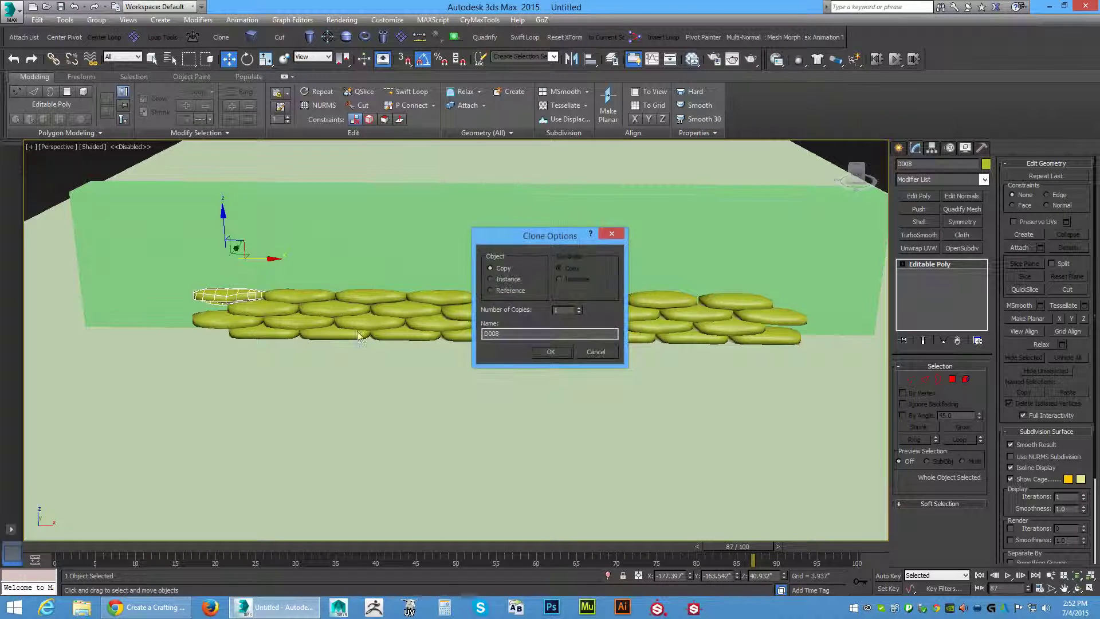
pyautogui.click(559, 356)
pyautogui.scroll(-3, 479, 405)
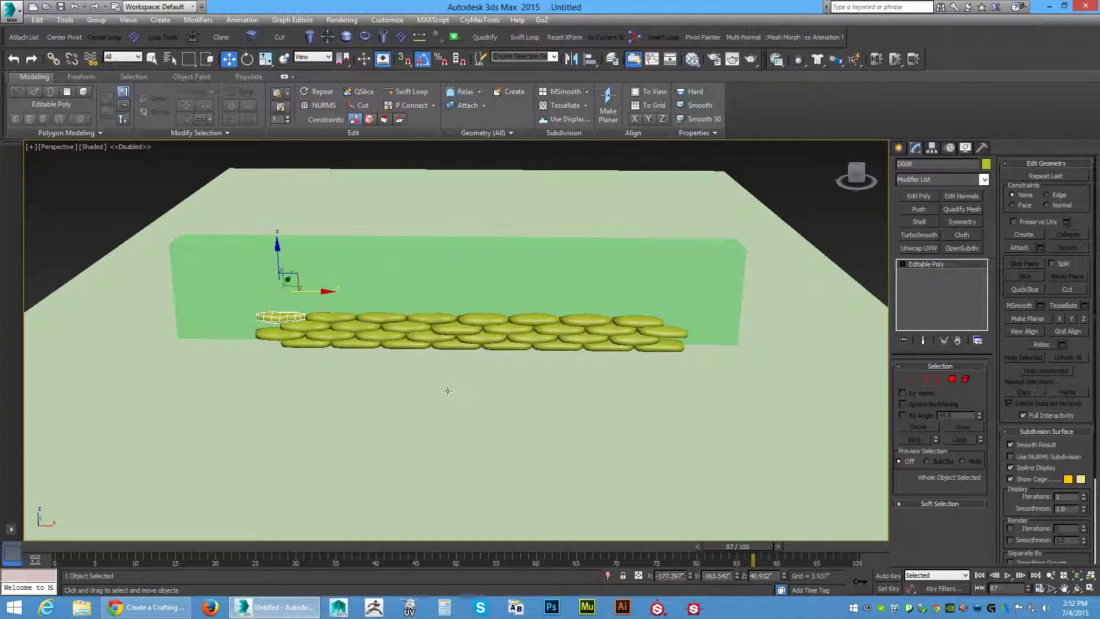
pyautogui.keyDown('alt'); pyautogui.moveTo(448, 389); pyautogui.dragTo(437, 274, button='middle'); pyautogui.keyUp('alt')
pyautogui.rightClick(437, 274)
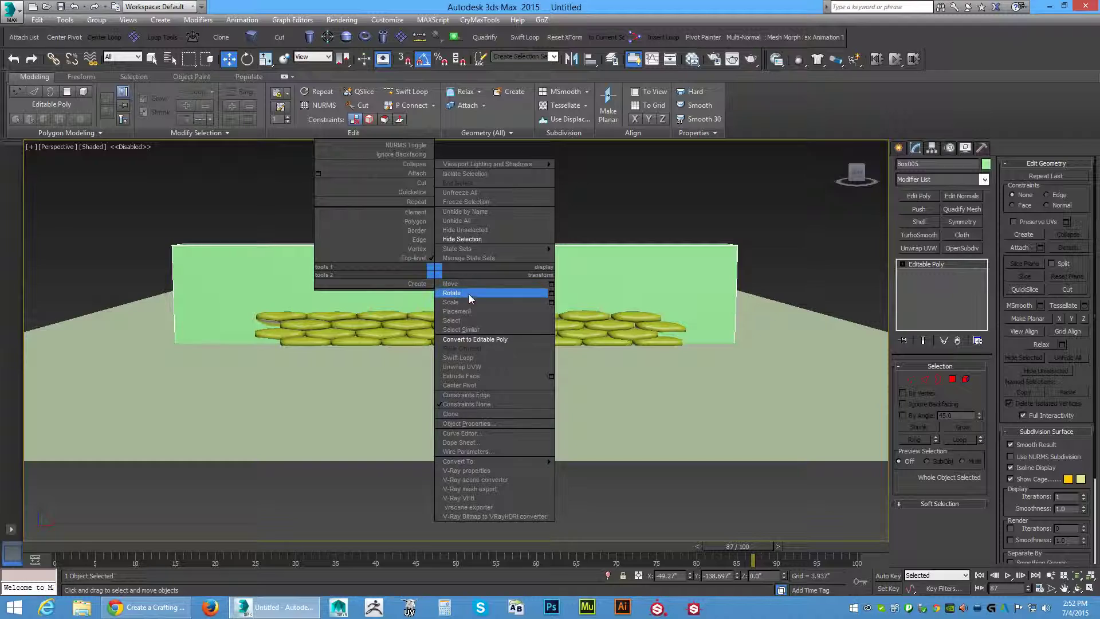
# Hide the green box and switch to the Front view of the wall
pyautogui.click(458, 256)
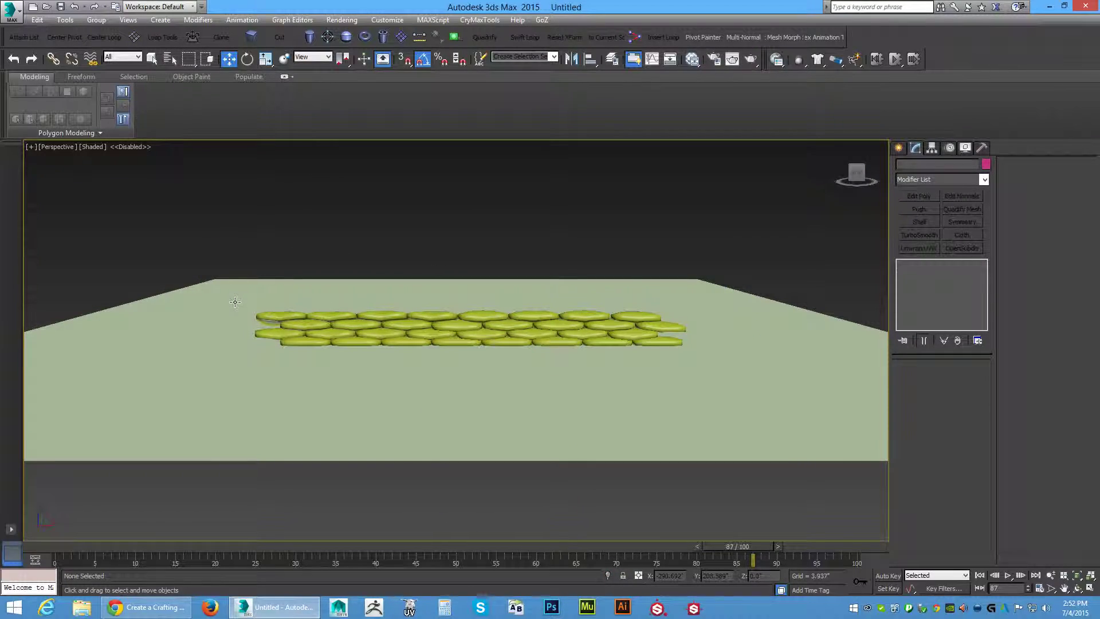
pyautogui.press('f')
pyautogui.scroll(-3, 498, 368)
pyautogui.scroll(-5, 498, 367)
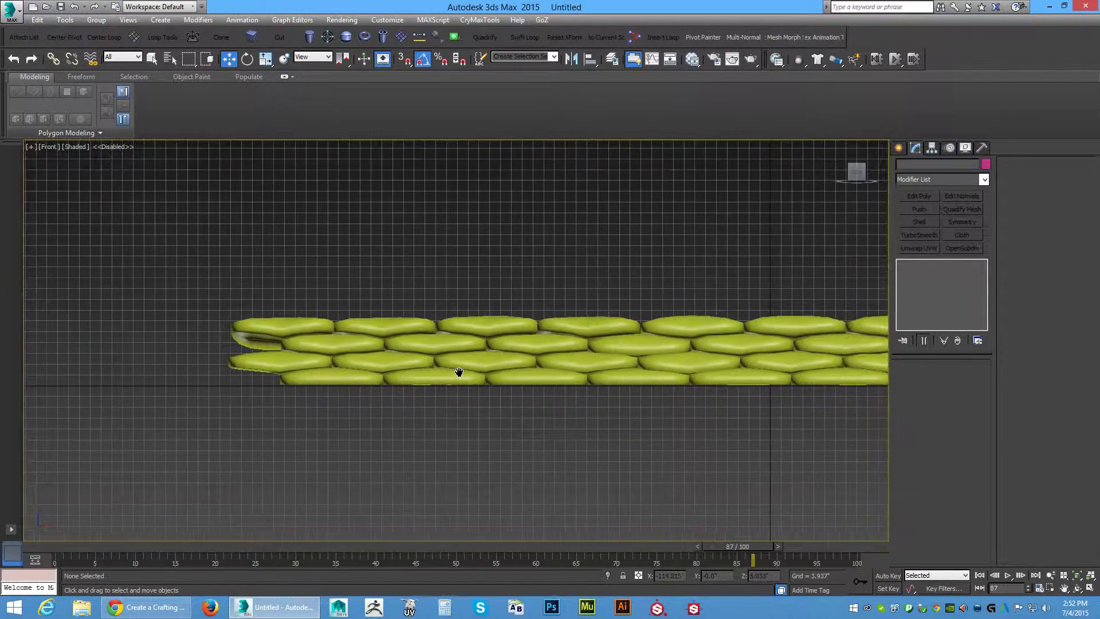
# Copy the wall upward twice as new layers, offsetting each sideways to stagger them
pyautogui.moveTo(297, 360); pyautogui.dragTo(741, 376)
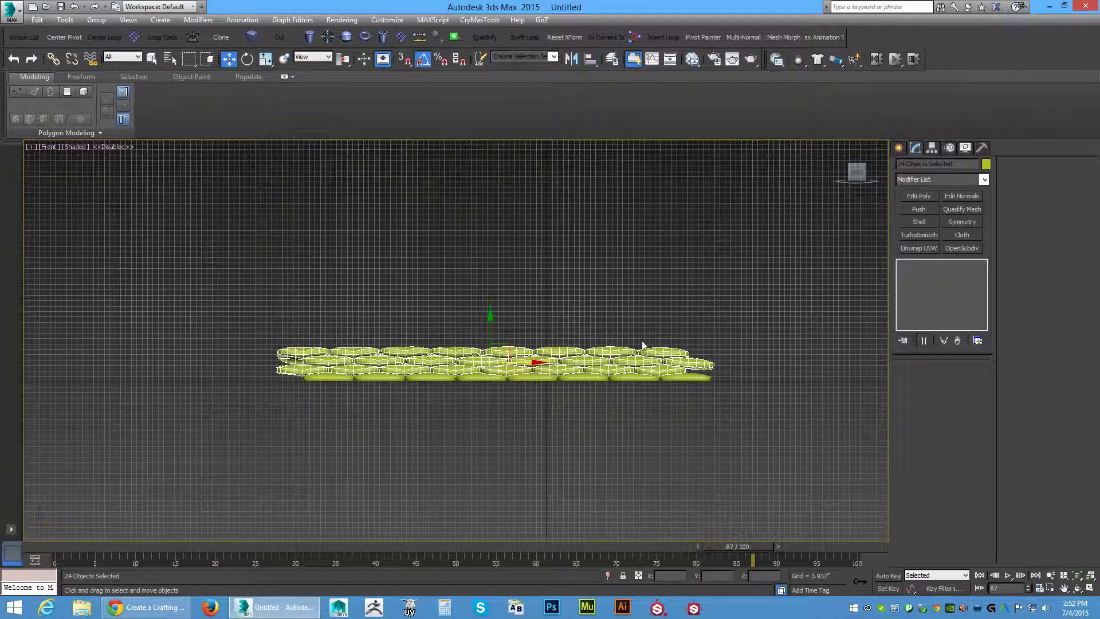
pyautogui.keyDown('shift'); pyautogui.moveTo(493, 321); pyautogui.dragTo(493, 295); pyautogui.keyUp('shift')
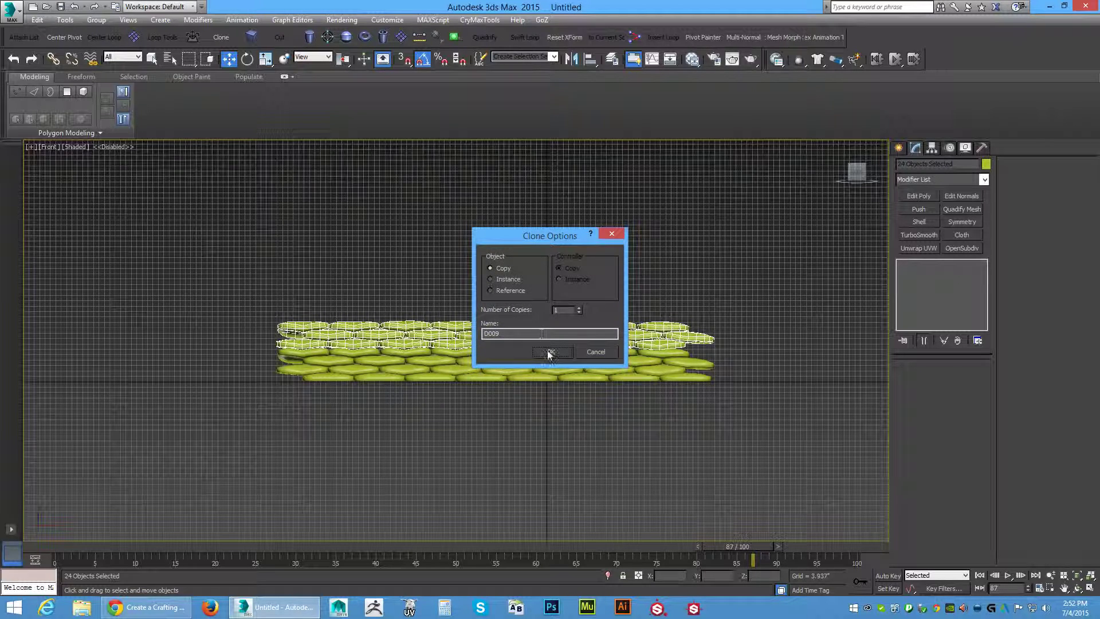
pyautogui.click(528, 351)
pyautogui.moveTo(521, 336); pyautogui.dragTo(550, 338)
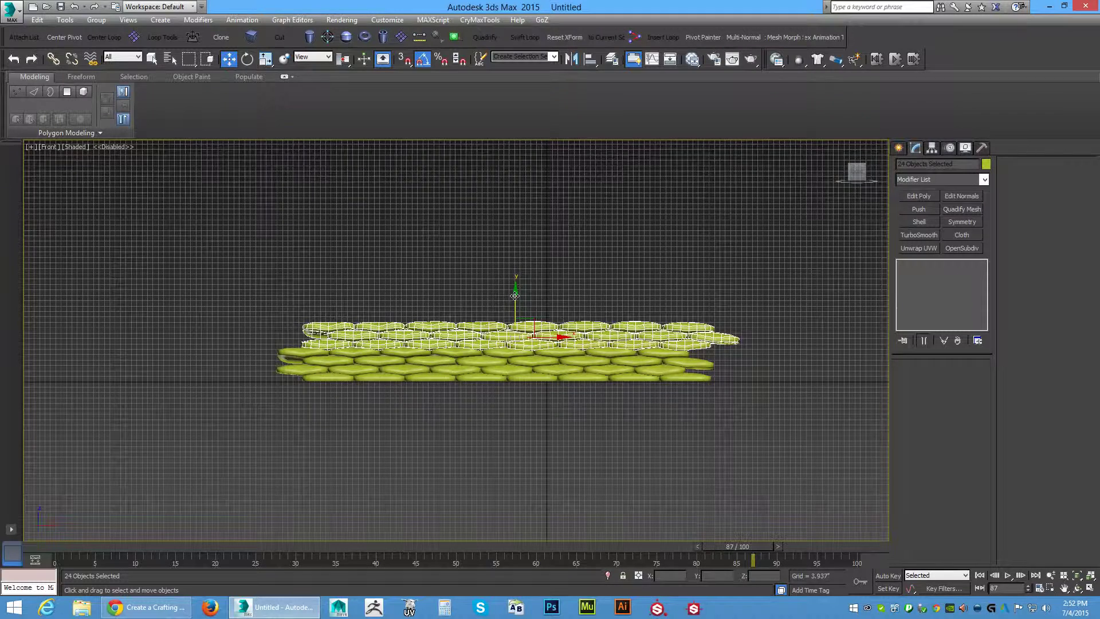
pyautogui.moveTo(514, 296)
pyautogui.mouseDown()
pyautogui.moveTo(511, 262)
pyautogui.moveTo(510, 271)
pyautogui.mouseUp()
pyautogui.click(559, 351)
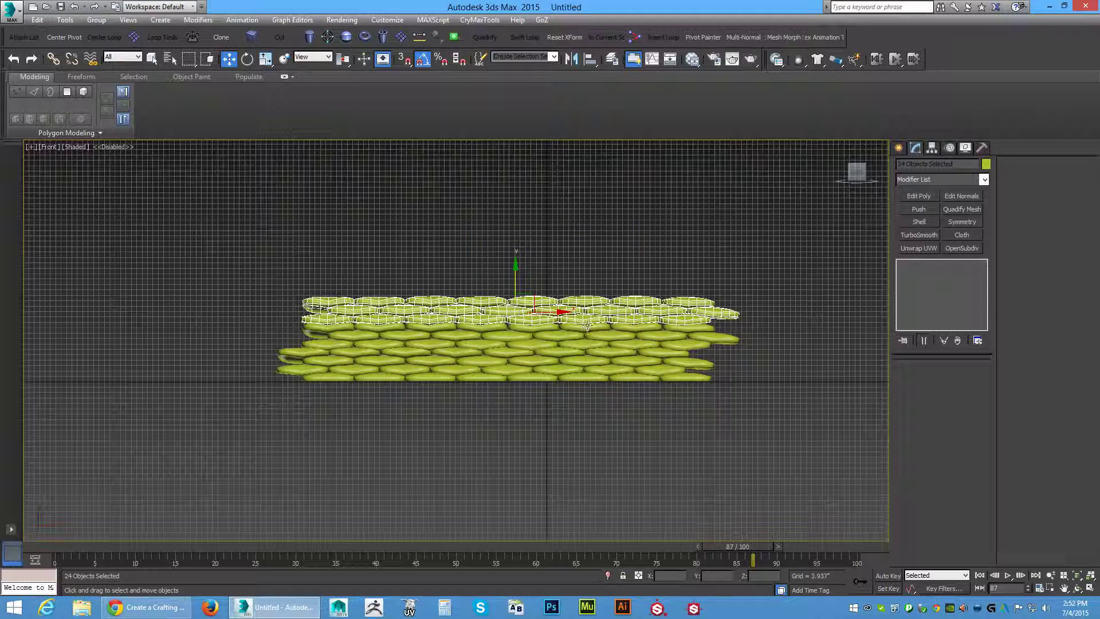
pyautogui.moveTo(557, 312); pyautogui.dragTo(534, 313)
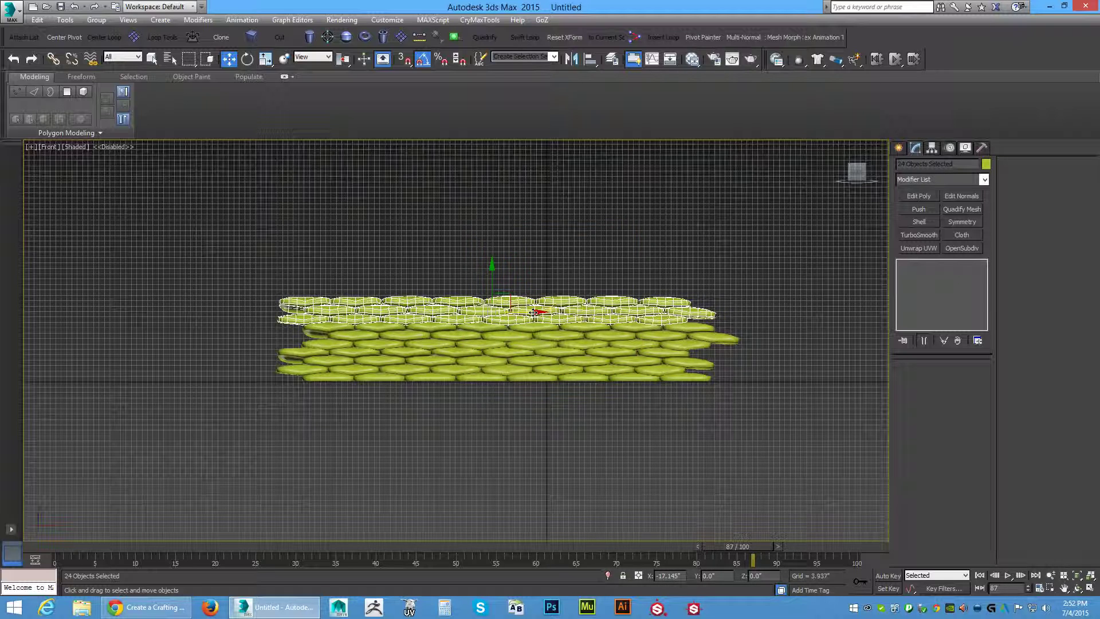
# Delete the protruding right-edge bag and copy a bag left to fill the gap
pyautogui.click(486, 440)
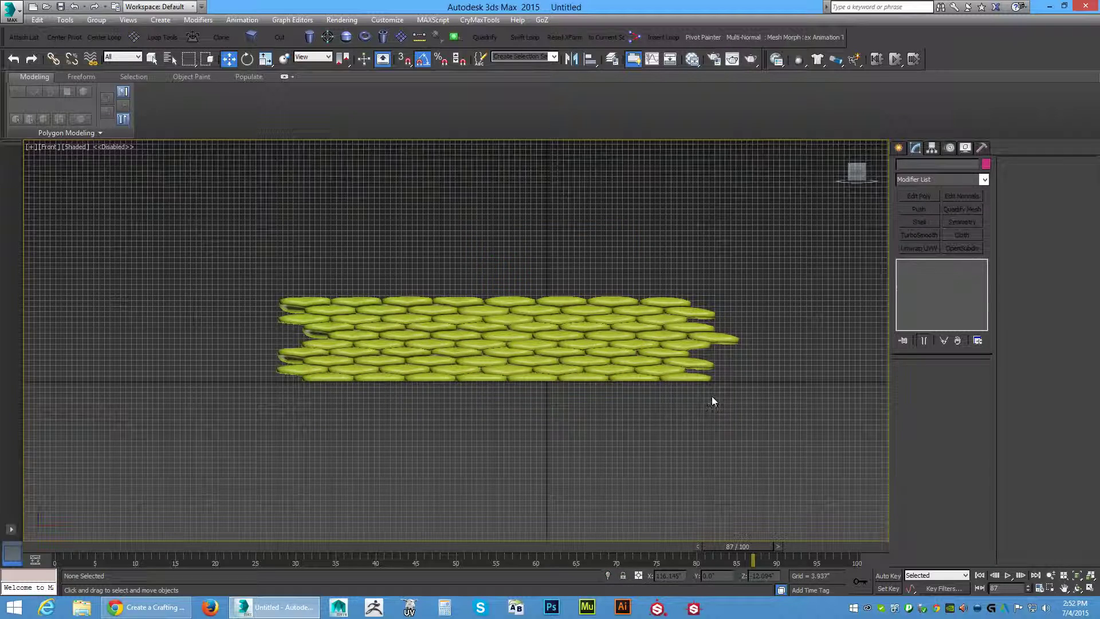
pyautogui.click(726, 340)
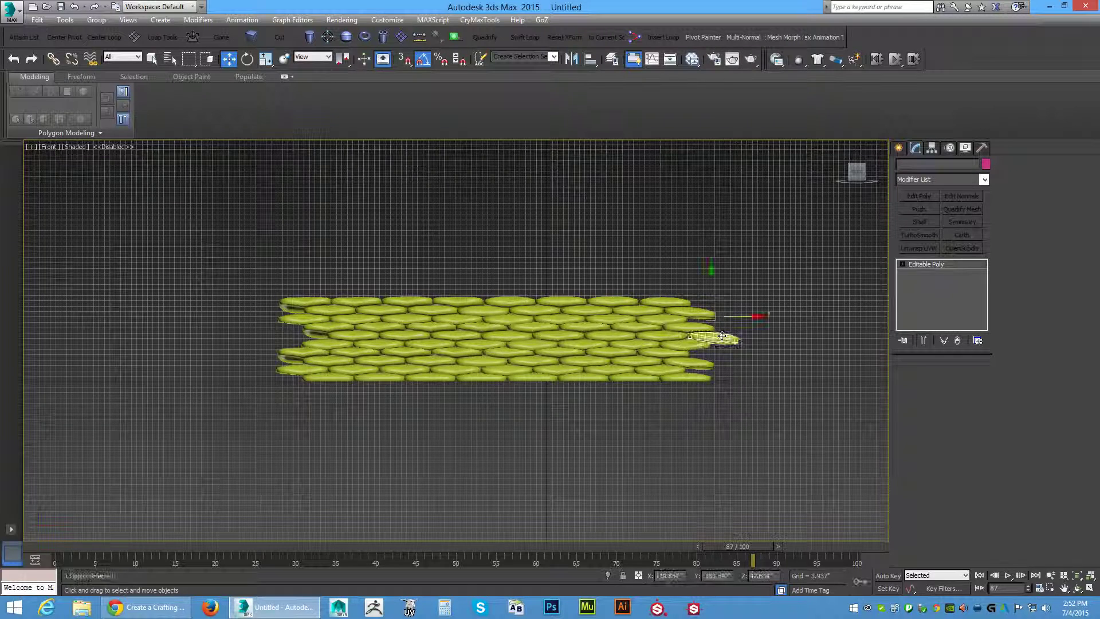
pyautogui.press('Delete')
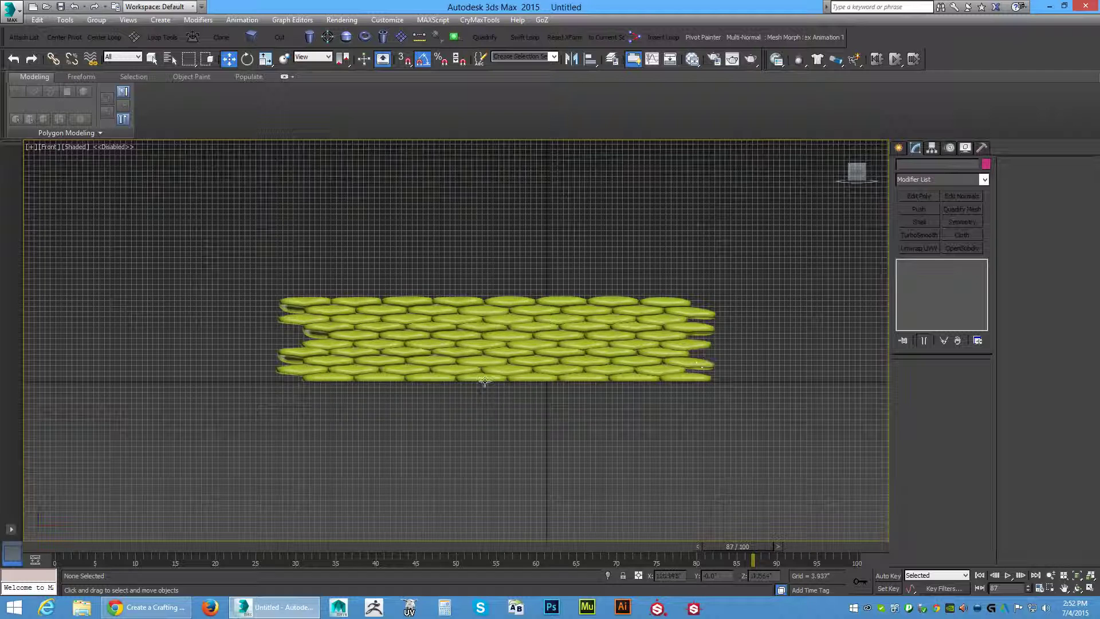
pyautogui.click(352, 339)
pyautogui.keyDown('shift'); pyautogui.moveTo(395, 317); pyautogui.dragTo(344, 321); pyautogui.keyUp('shift')
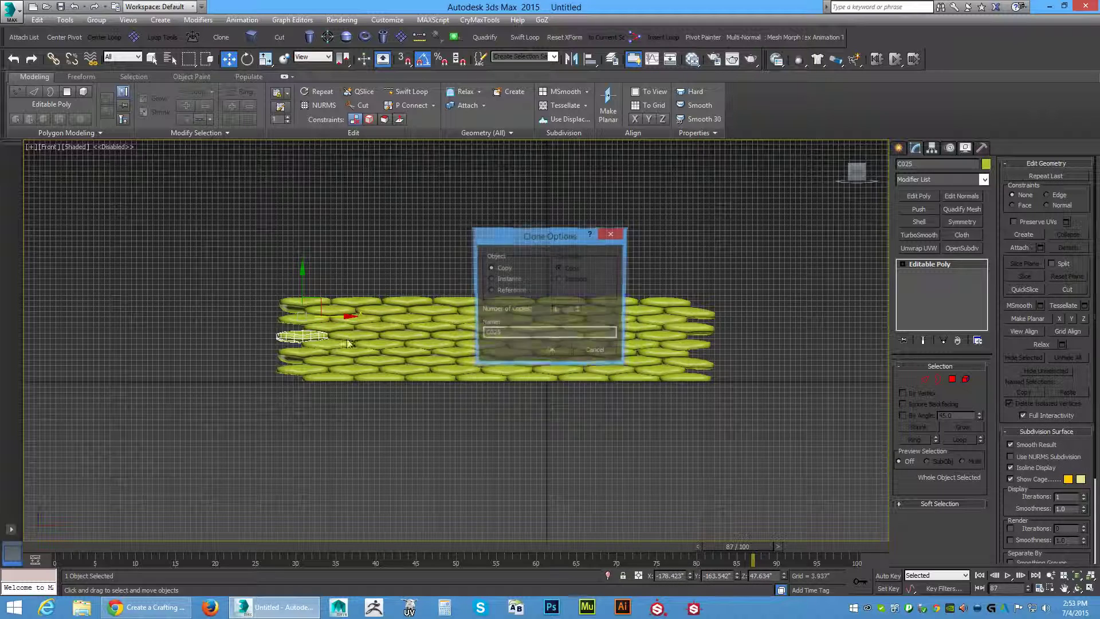
pyautogui.click(551, 351)
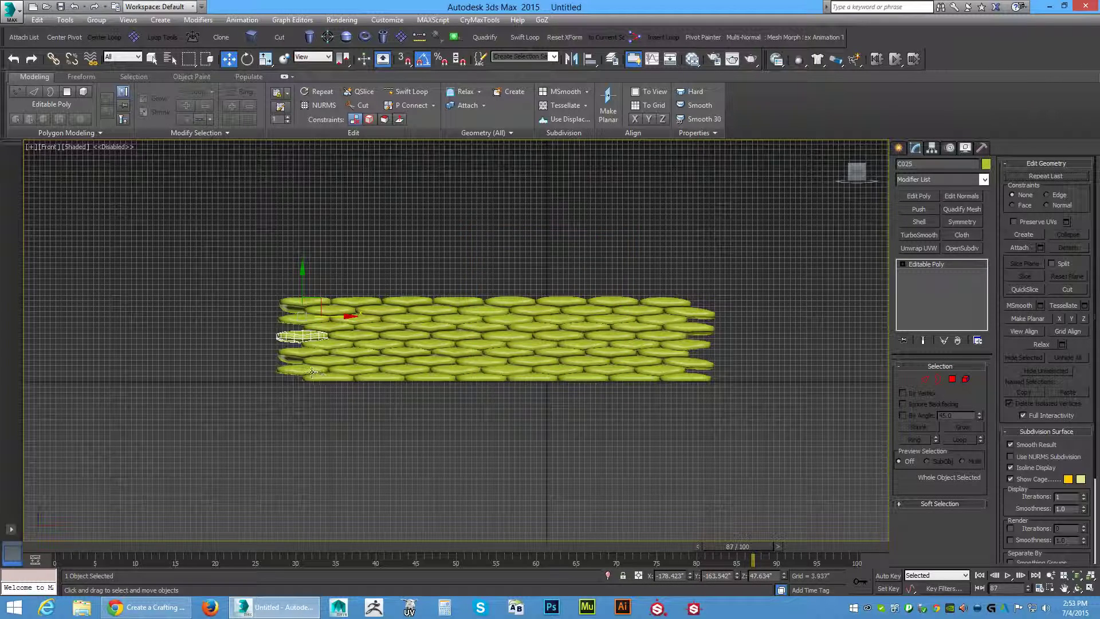
pyautogui.click(421, 415)
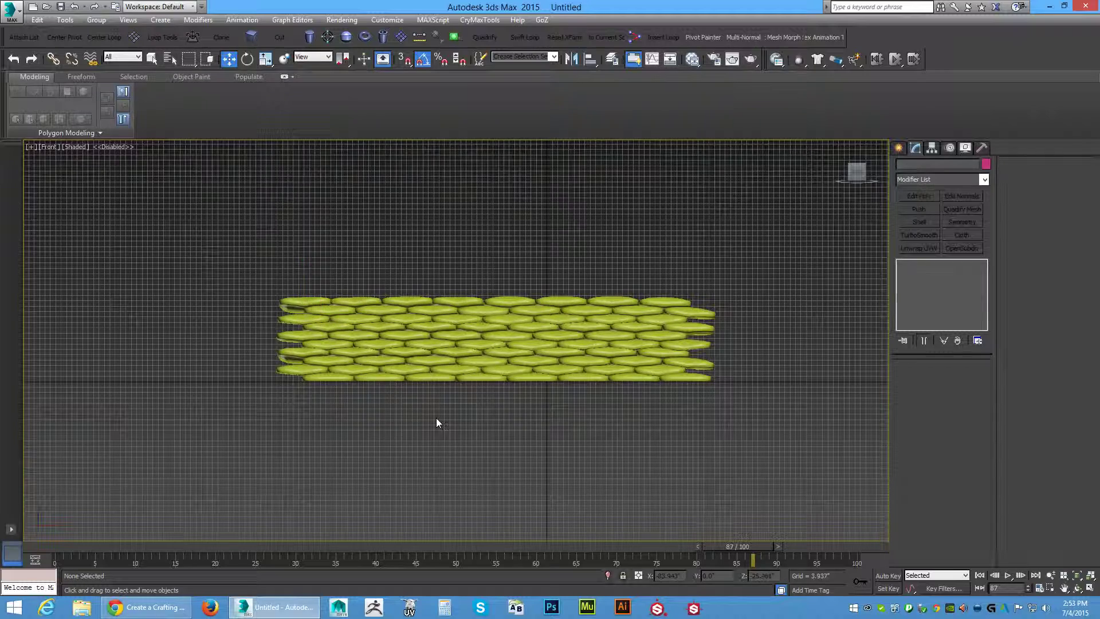
# Set up a low-angle Perspective view of the sandbag wall and ground plane
pyautogui.press('p')
pyautogui.scroll(-3, 493, 408)
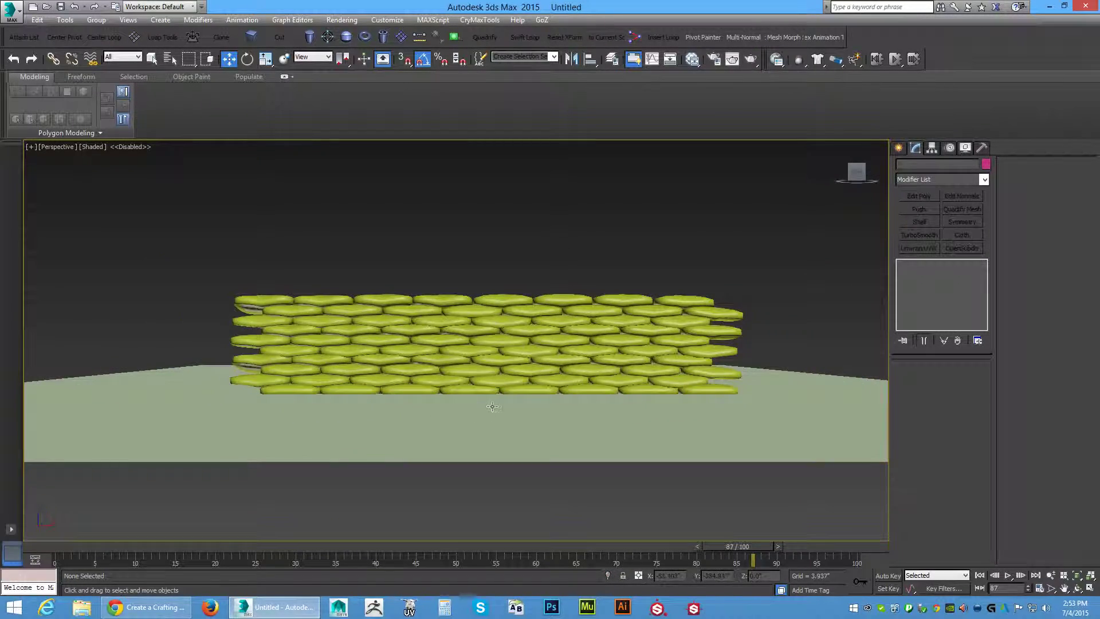
pyautogui.keyDown('alt'); pyautogui.moveTo(493, 408); pyautogui.dragTo(458, 394, button='middle'); pyautogui.keyUp('alt')
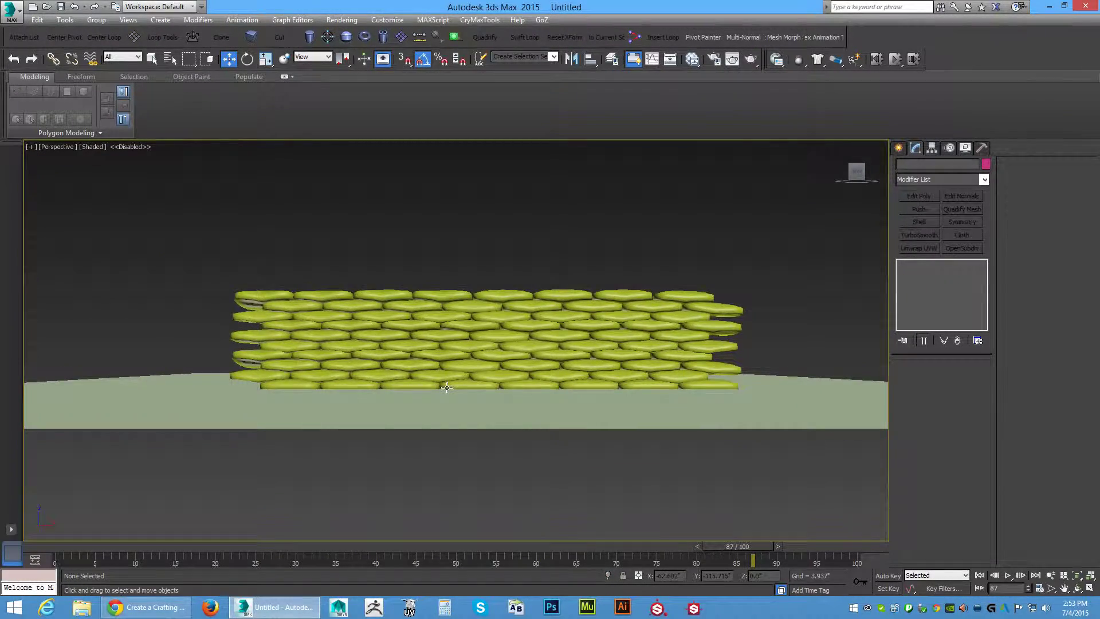
pyautogui.press('f')
pyautogui.press('p')
pyautogui.keyDown('alt'); pyautogui.moveTo(544, 398); pyautogui.dragTo(602, 406, button='middle'); pyautogui.keyUp('alt')
pyautogui.scroll(6, 586, 404)
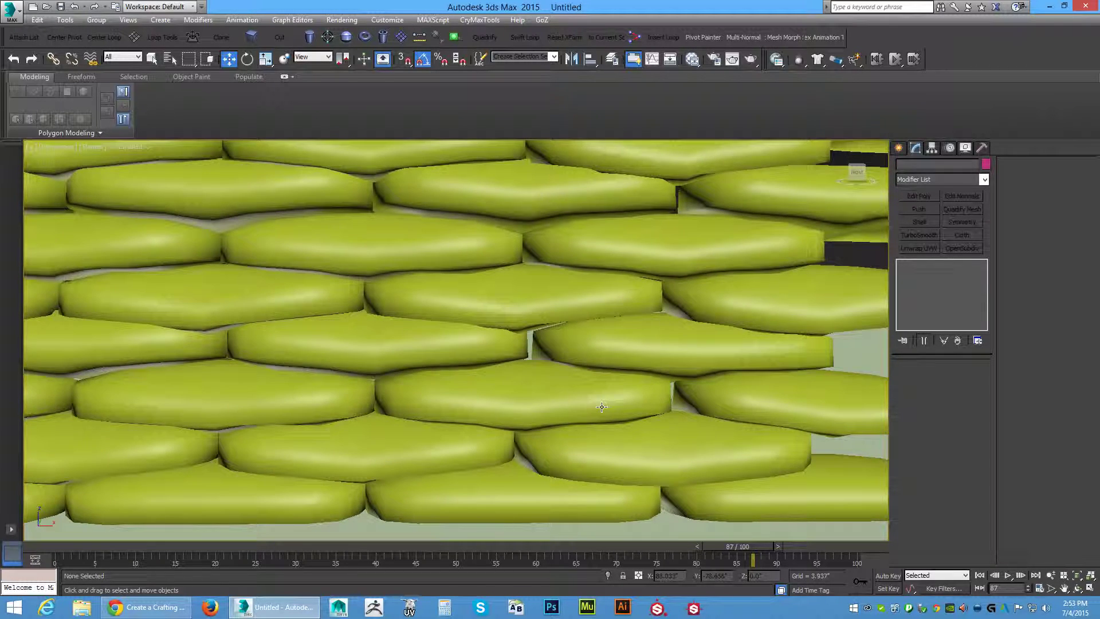
pyautogui.scroll(-4, 602, 407)
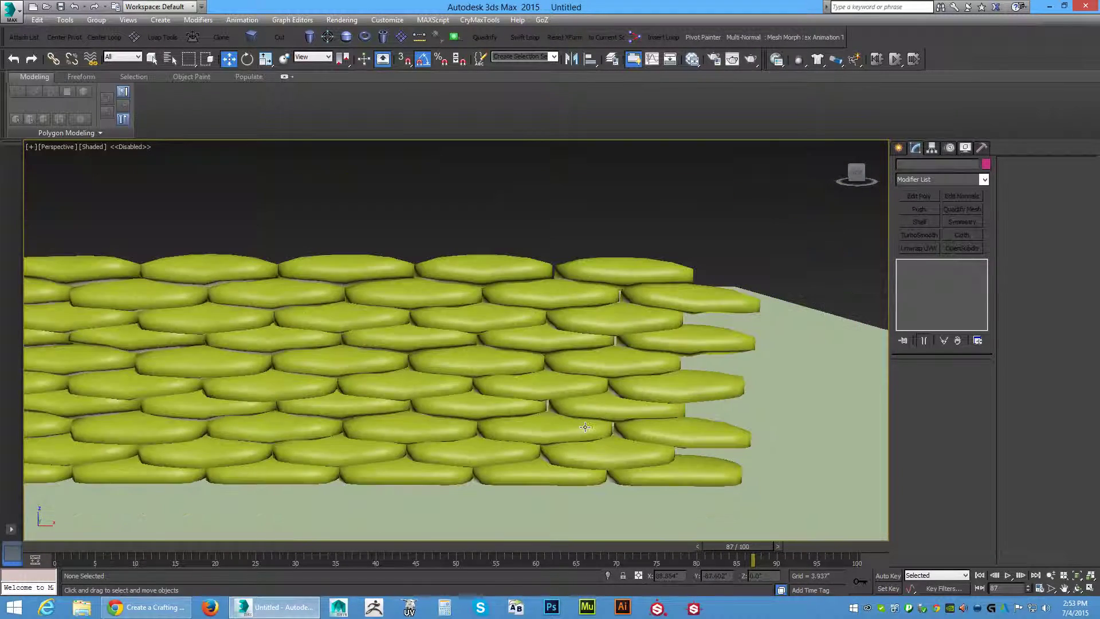
pyautogui.scroll(-3, 712, 409)
pyautogui.keyDown('alt'); pyautogui.moveTo(712, 410); pyautogui.dragTo(587, 407, button='middle'); pyautogui.keyUp('alt')
# Select all the wall's sandbags without the ground plane and Shift-drag a copy rightward
pyautogui.moveTo(344, 265); pyautogui.dragTo(799, 479)
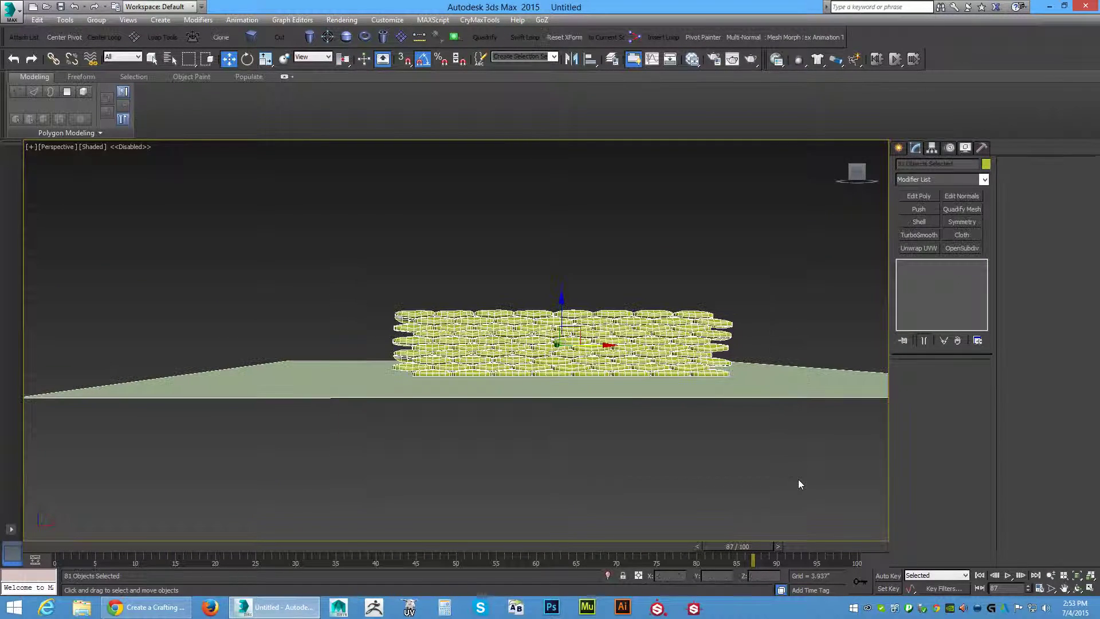
pyautogui.keyDown('alt'); pyautogui.click(679, 388); pyautogui.keyUp('alt')
pyautogui.keyDown('alt'); pyautogui.moveTo(682, 395); pyautogui.dragTo(694, 415, button='middle'); pyautogui.keyUp('alt')
pyautogui.moveTo(609, 347)
pyautogui.keyDown('shift'); pyautogui.mouseDown()
pyautogui.moveTo(974, 344)
pyautogui.moveTo(928, 341)
pyautogui.mouseUp(); pyautogui.keyUp('shift')
# Confirm the wall copy and rotate it about 95° on Z into a side wall
pyautogui.click(558, 351)
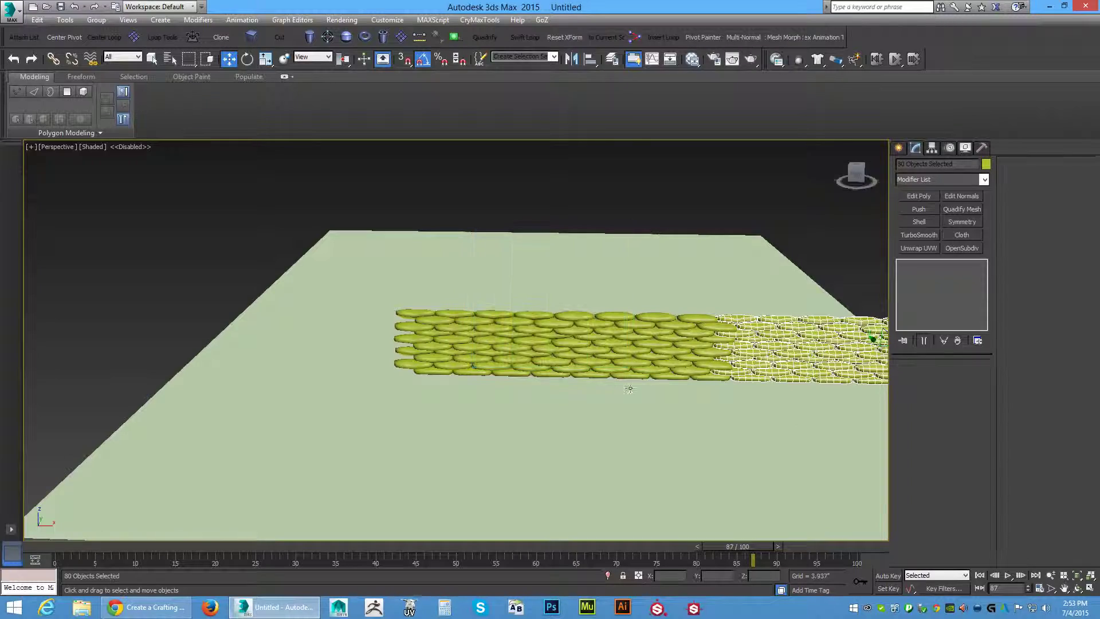
pyautogui.scroll(6, 638, 377)
pyautogui.scroll(-3, 630, 401)
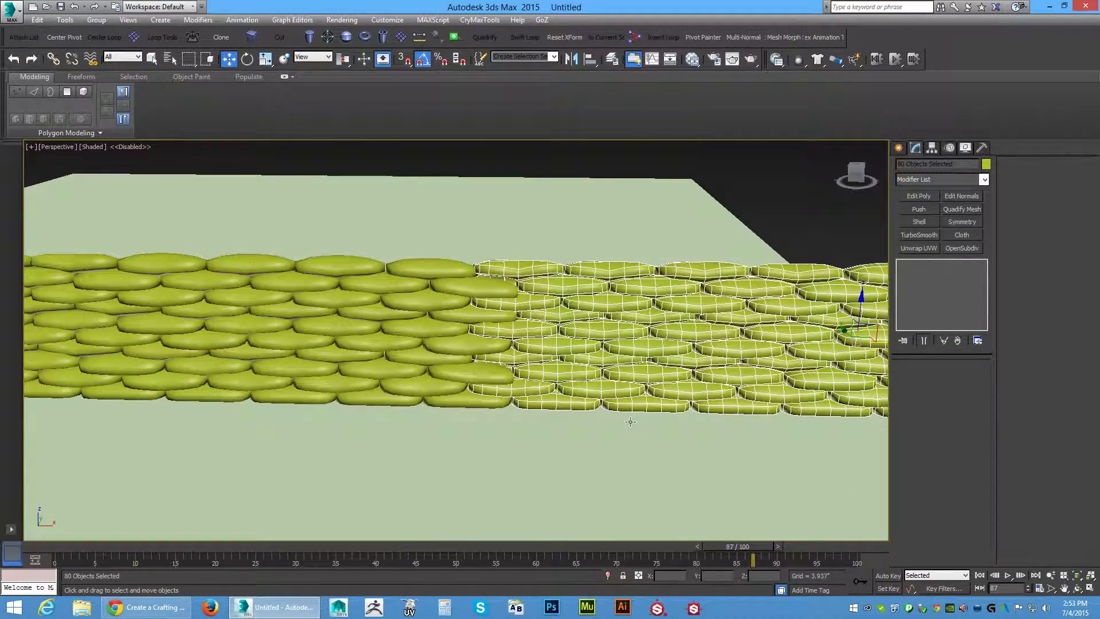
pyautogui.scroll(-3, 711, 425)
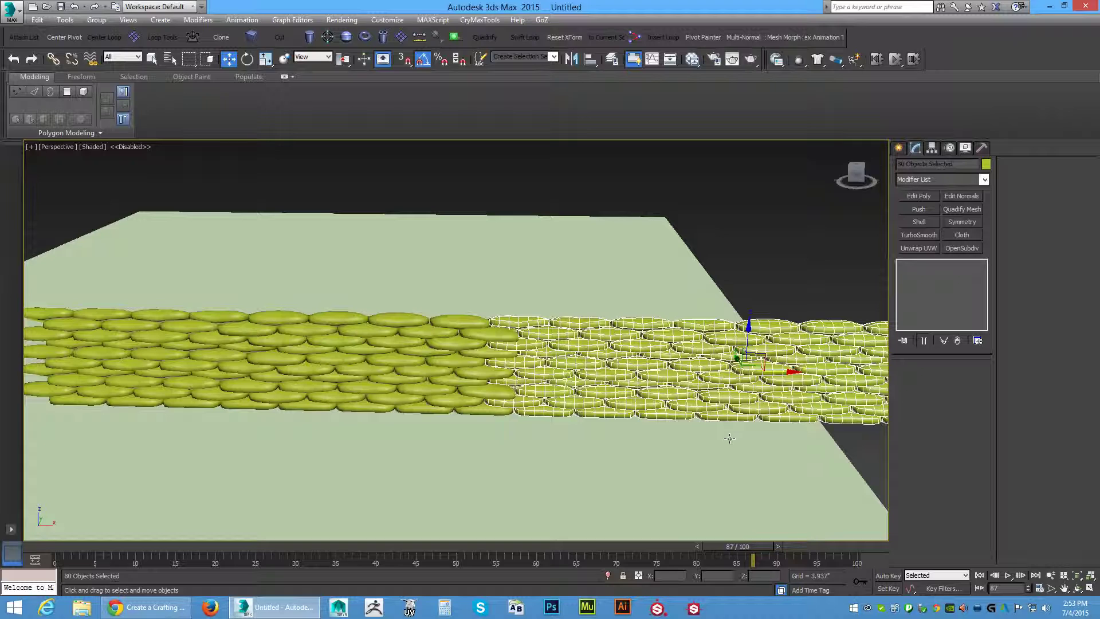
pyautogui.press('e')
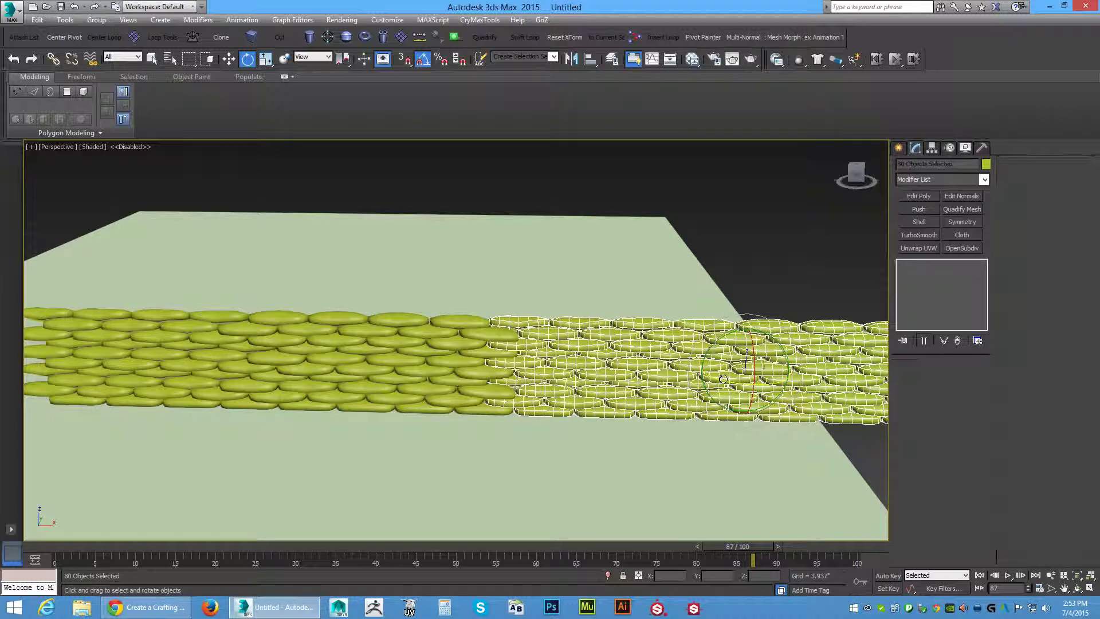
pyautogui.moveTo(723, 379); pyautogui.dragTo(776, 384)
pyautogui.click(551, 352)
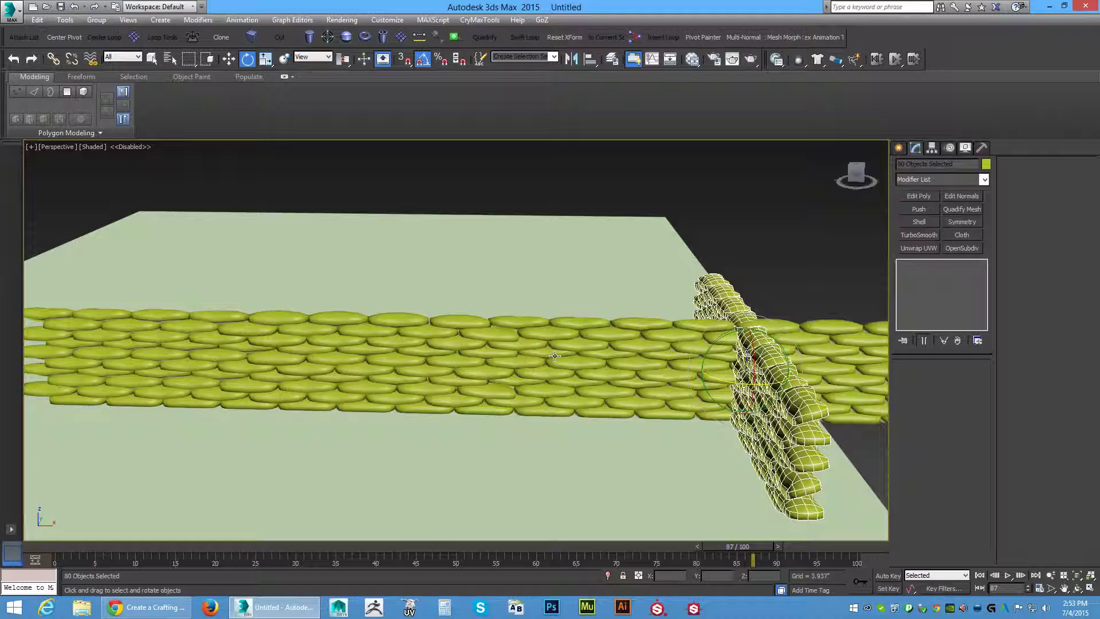
# Move the rotated side wall to the end of the front wall
pyautogui.keyDown('alt'); pyautogui.moveTo(607, 447); pyautogui.dragTo(641, 455, button='middle'); pyautogui.keyUp('alt')
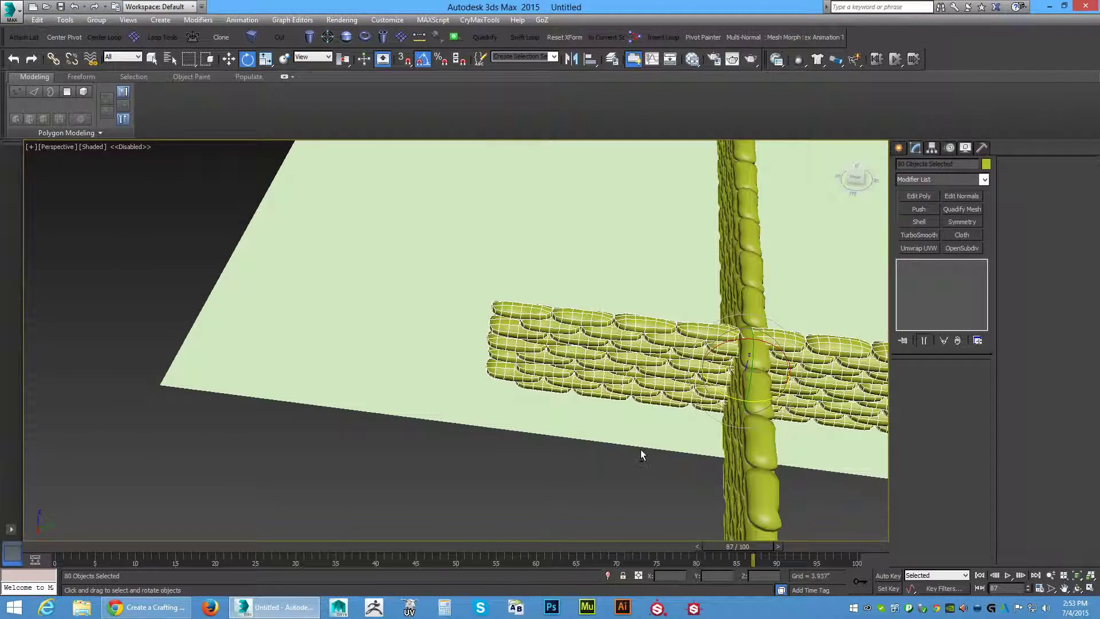
pyautogui.press('w')
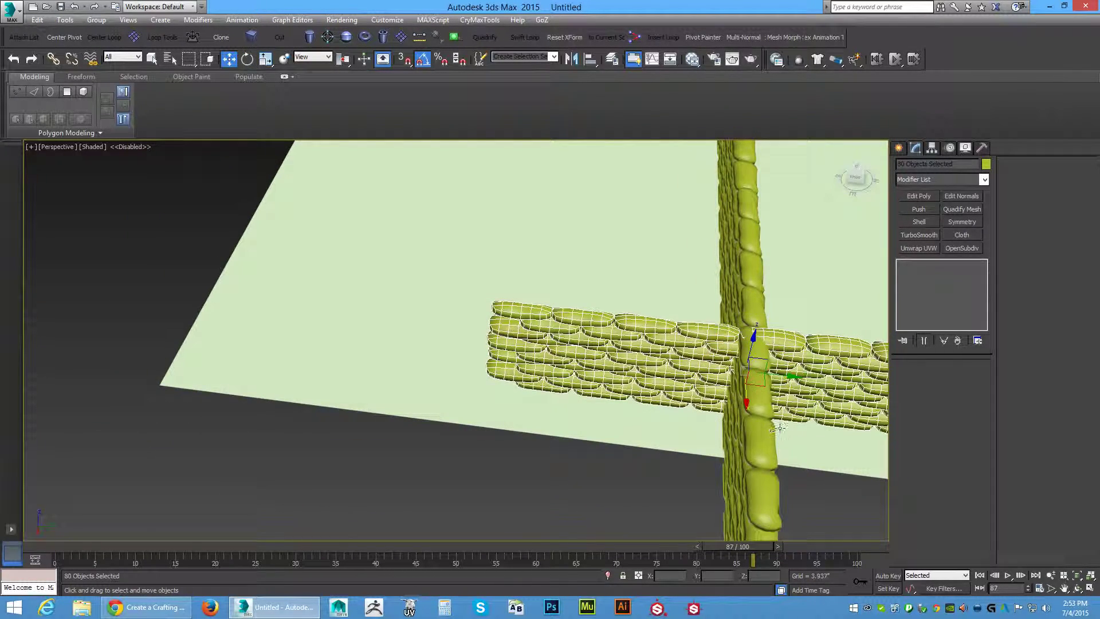
pyautogui.moveTo(787, 378); pyautogui.dragTo(1068, 362)
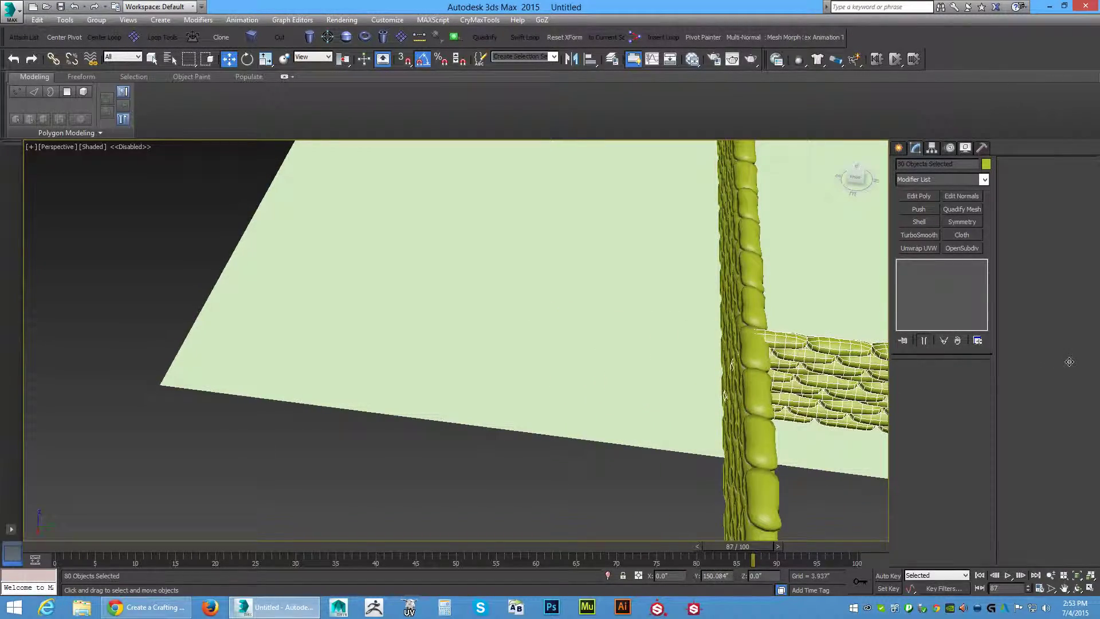
# Select the whole side wall and Shift-drag a copy toward the other end
pyautogui.keyDown('alt'); pyautogui.moveTo(741, 429); pyautogui.dragTo(694, 451, button='middle'); pyautogui.keyUp('alt')
pyautogui.scroll(-5, 695, 451)
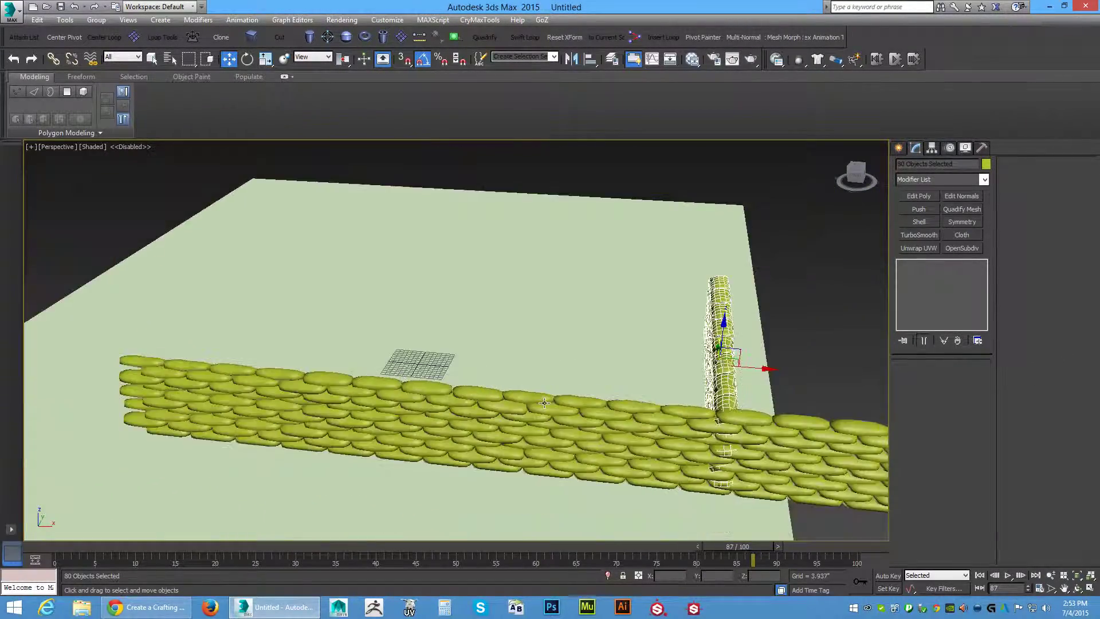
pyautogui.scroll(-3, 550, 408)
pyautogui.keyDown('alt'); pyautogui.moveTo(551, 408); pyautogui.dragTo(749, 413, button='middle'); pyautogui.keyUp('alt')
pyautogui.moveTo(848, 328); pyautogui.dragTo(704, 346)
pyautogui.hotkey('ctrl', 'z')
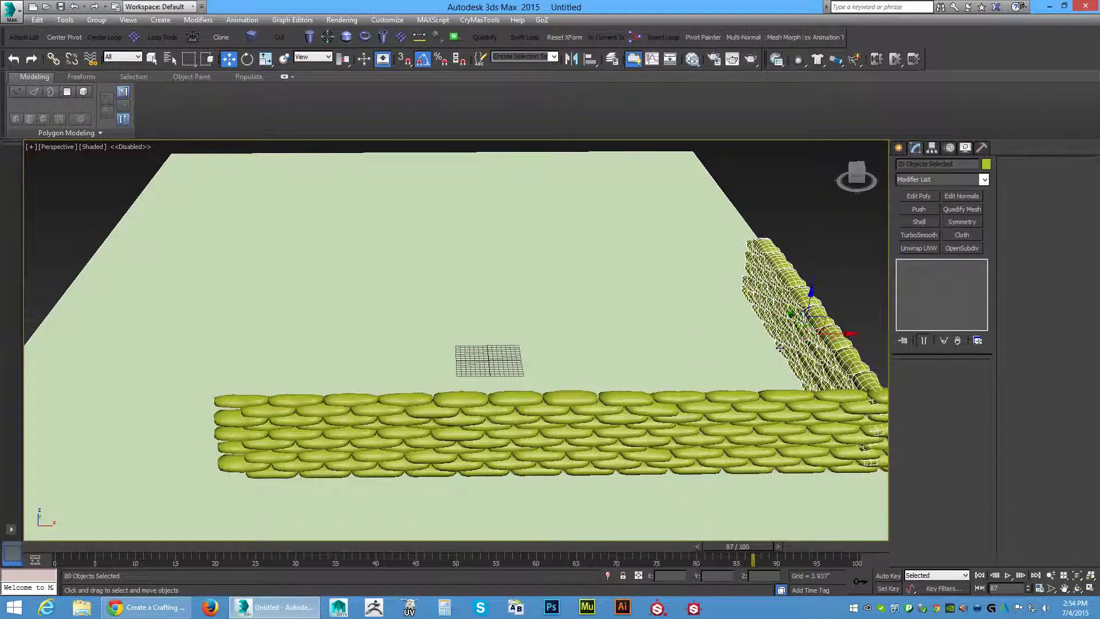
pyautogui.keyDown('shift'); pyautogui.moveTo(852, 334); pyautogui.dragTo(314, 360); pyautogui.keyUp('shift')
# Confirm the side wall copy and rotate it 180° on Z as the third wall
pyautogui.click(555, 351)
pyautogui.scroll(4, 370, 416)
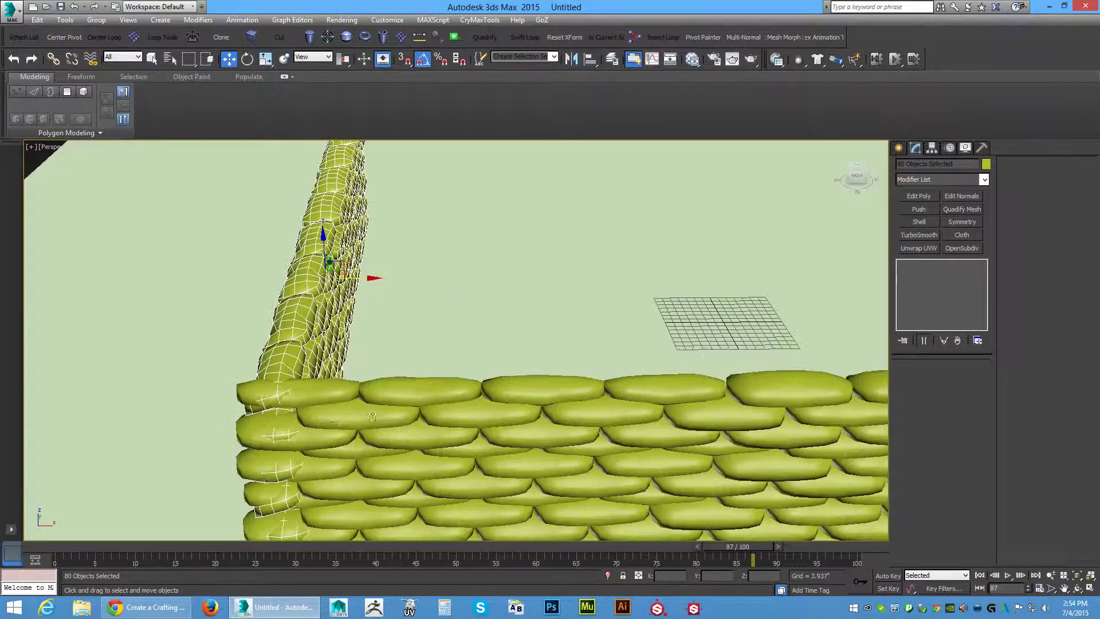
pyautogui.keyDown('alt'); pyautogui.moveTo(371, 417); pyautogui.dragTo(485, 401, button='middle'); pyautogui.keyUp('alt')
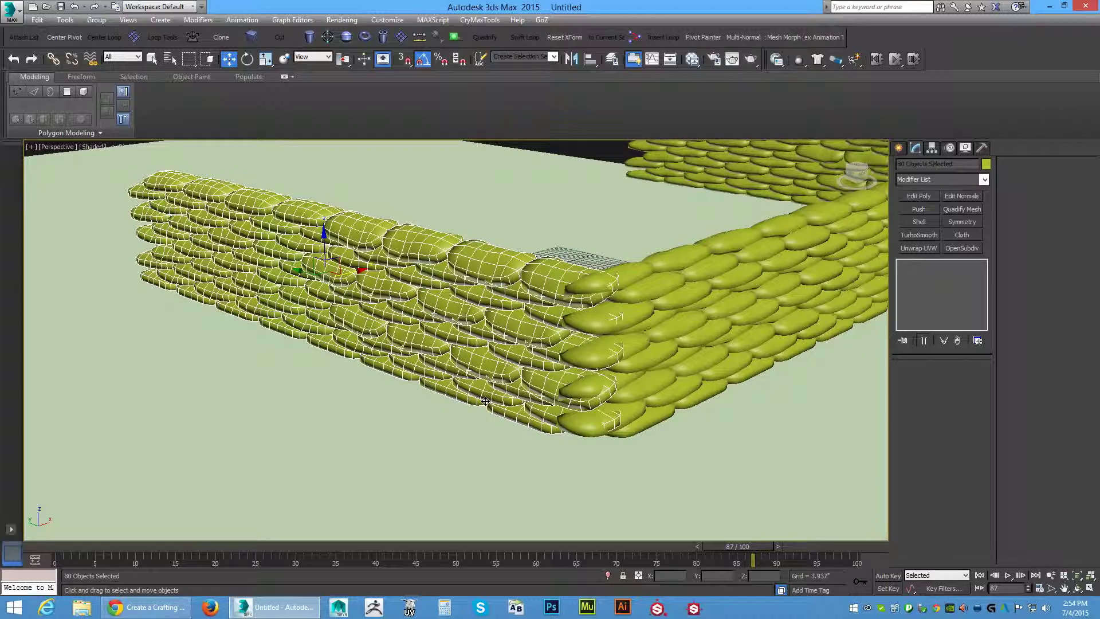
pyautogui.press('e')
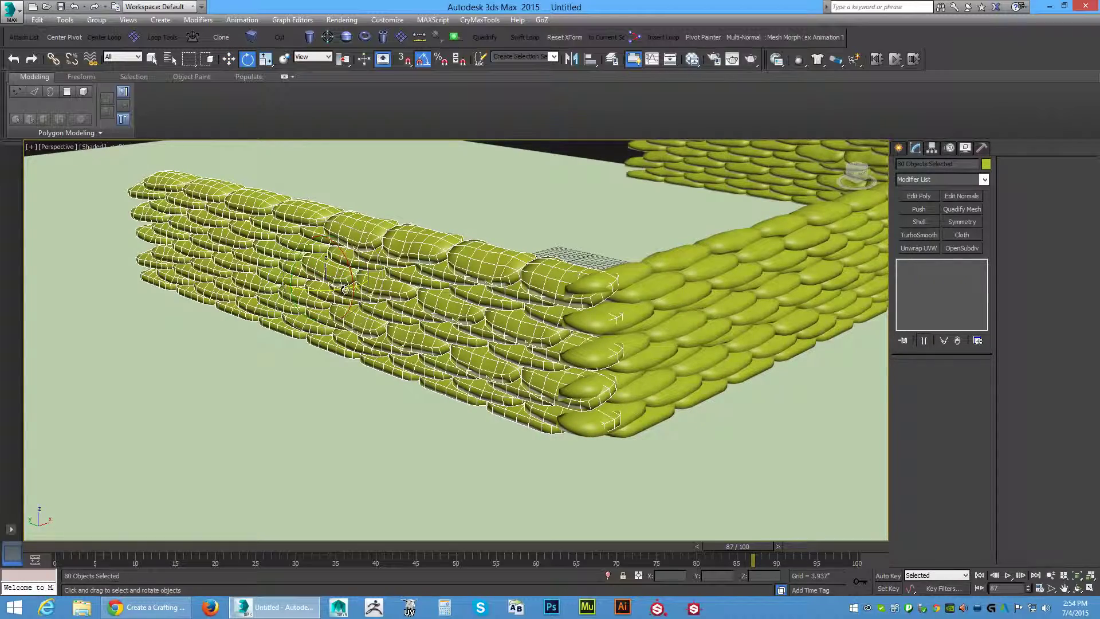
pyautogui.moveTo(340, 289)
pyautogui.mouseDown()
pyautogui.moveTo(309, 276)
pyautogui.moveTo(235, 282)
pyautogui.mouseUp()
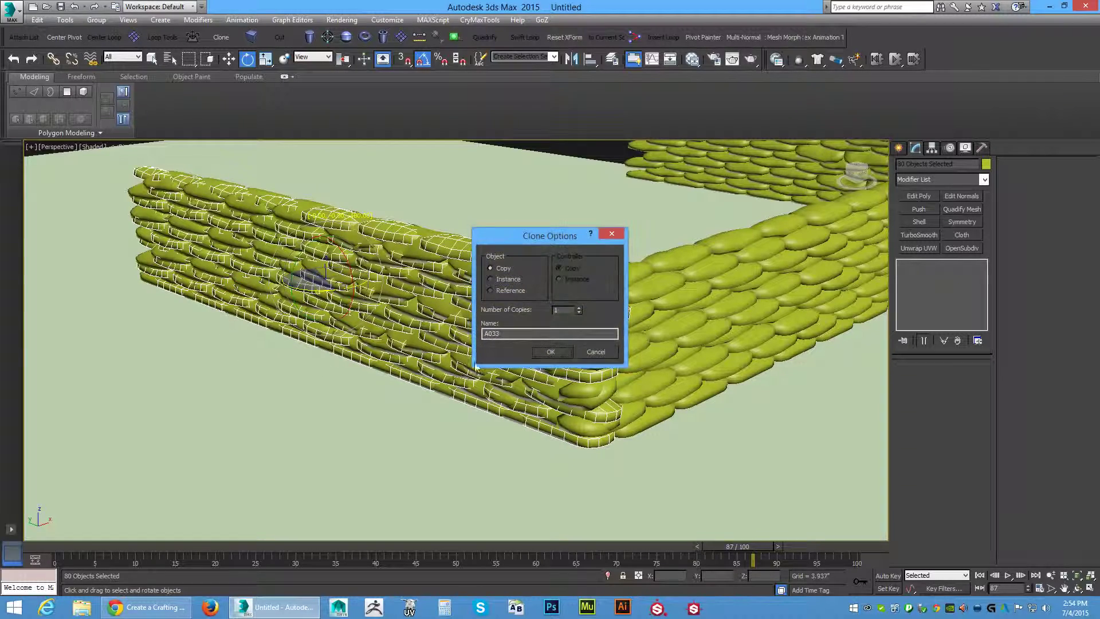
pyautogui.click(551, 351)
# Select the ground plane Plane002 and delete it
pyautogui.moveTo(453, 441)
pyautogui.keyDown('alt'); pyautogui.mouseDown(button='middle')
pyautogui.moveTo(439, 463)
pyautogui.moveTo(487, 473)
pyautogui.moveTo(579, 449)
pyautogui.mouseUp(button='middle'); pyautogui.keyUp('alt')
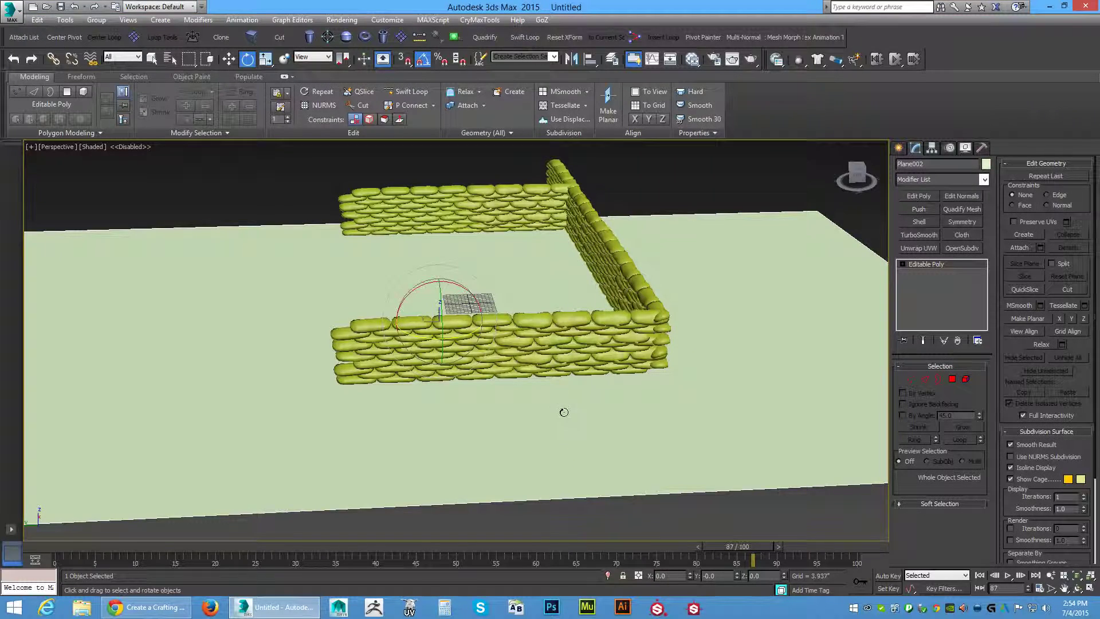
pyautogui.scroll(-2, 611, 404)
pyautogui.keyDown('alt'); pyautogui.moveTo(607, 401); pyautogui.dragTo(379, 393, button='middle'); pyautogui.keyUp('alt')
pyautogui.moveTo(378, 393); pyautogui.dragTo(501, 457)
pyautogui.press('Delete')
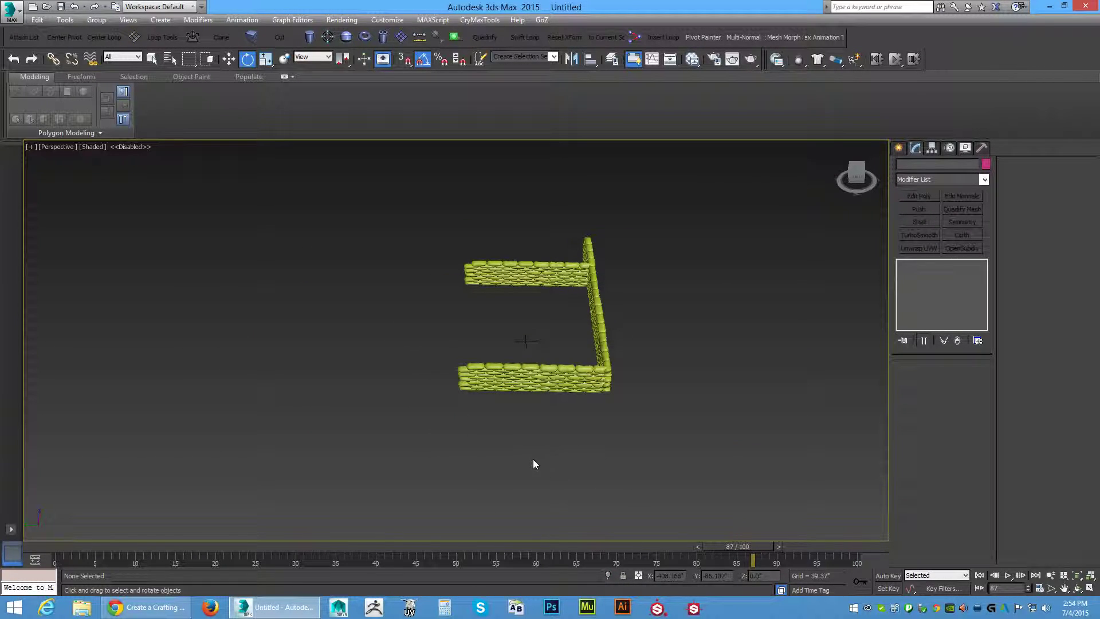
# Orbit around the bunker and select sandbag D005 to show its Editable Poly stack
pyautogui.moveTo(418, 350); pyautogui.dragTo(442, 429)
pyautogui.keyDown('alt'); pyautogui.moveTo(489, 465); pyautogui.dragTo(400, 461, button='middle'); pyautogui.keyUp('alt')
pyautogui.scroll(10, 451, 428)
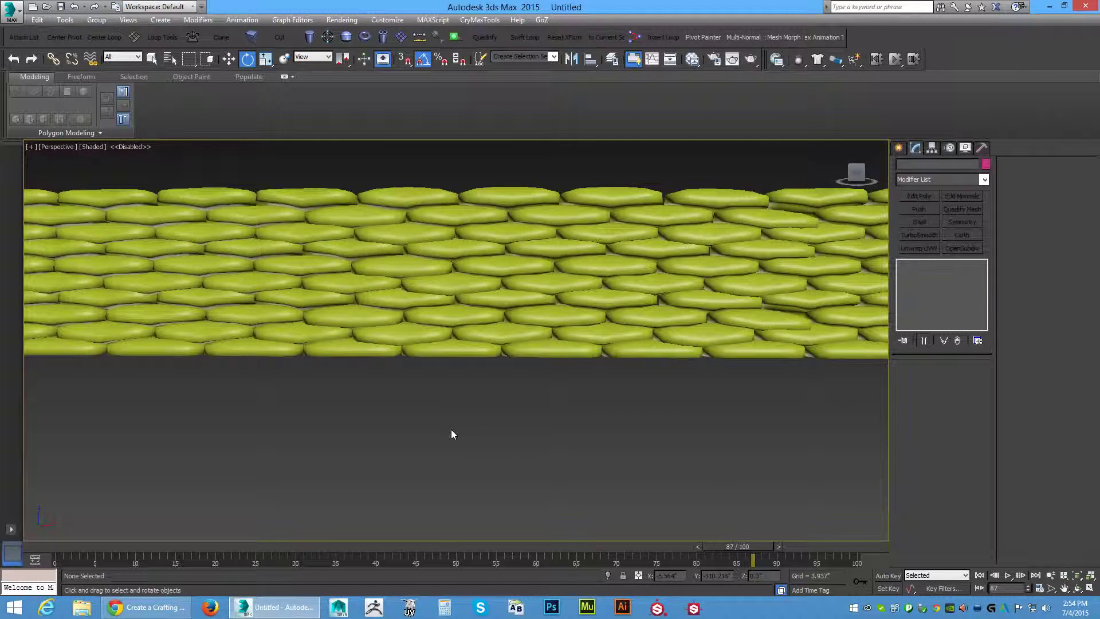
pyautogui.keyDown('alt'); pyautogui.moveTo(456, 408); pyautogui.dragTo(457, 412, button='middle'); pyautogui.keyUp('alt')
pyautogui.keyDown('alt'); pyautogui.moveTo(551, 456); pyautogui.dragTo(509, 448, button='middle'); pyautogui.keyUp('alt')
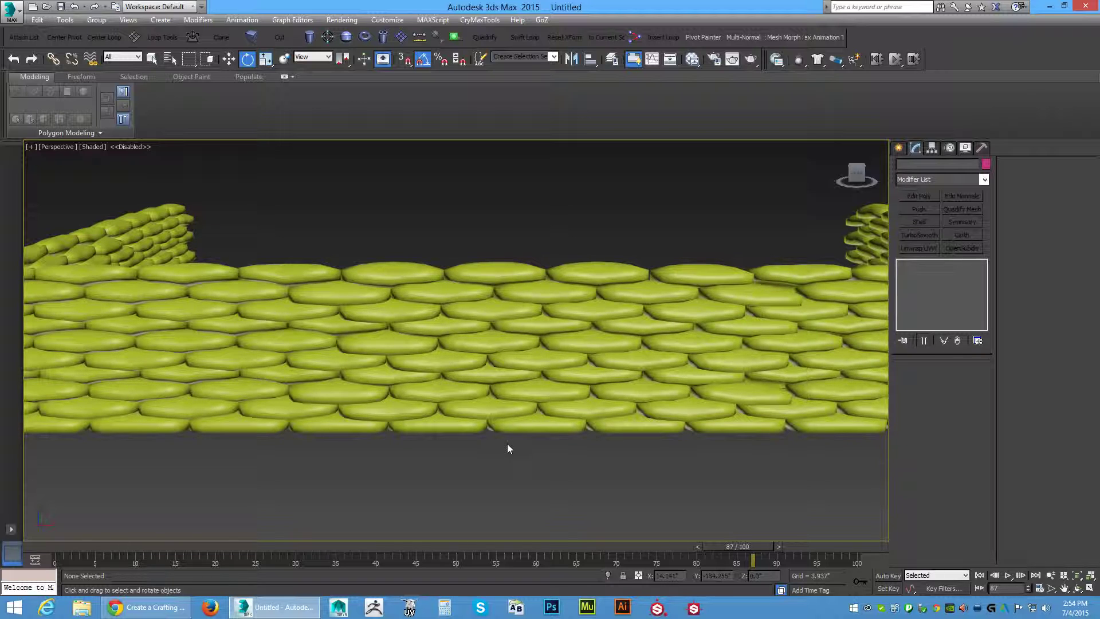
pyautogui.click(499, 375)
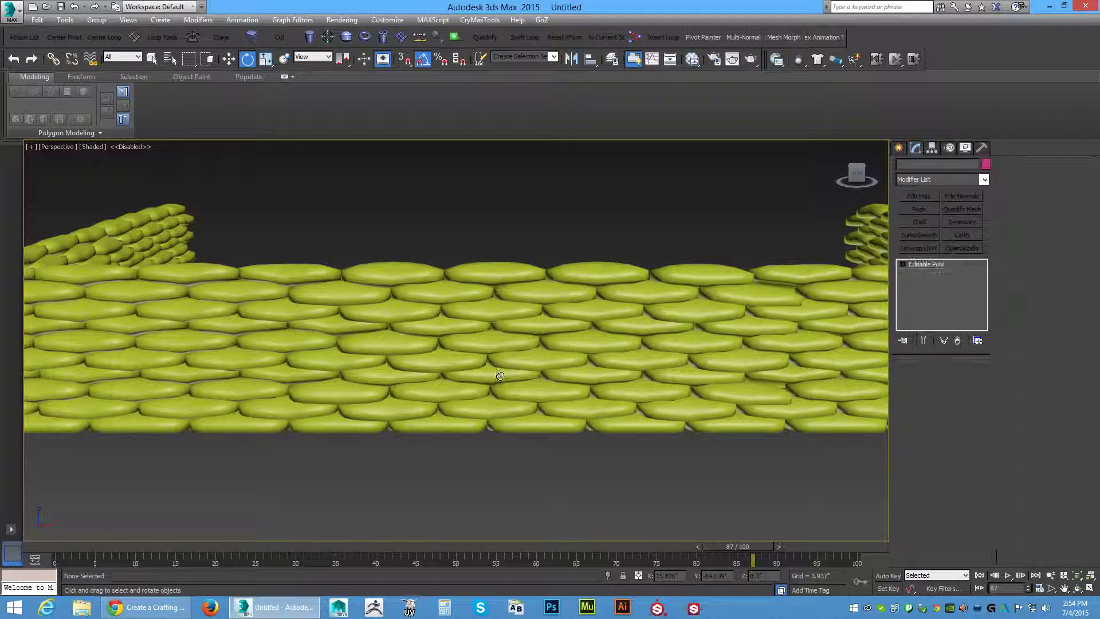
pyautogui.scroll(3, 501, 376)
pyautogui.scroll(-3, 500, 376)
pyautogui.scroll(-5, 500, 376)
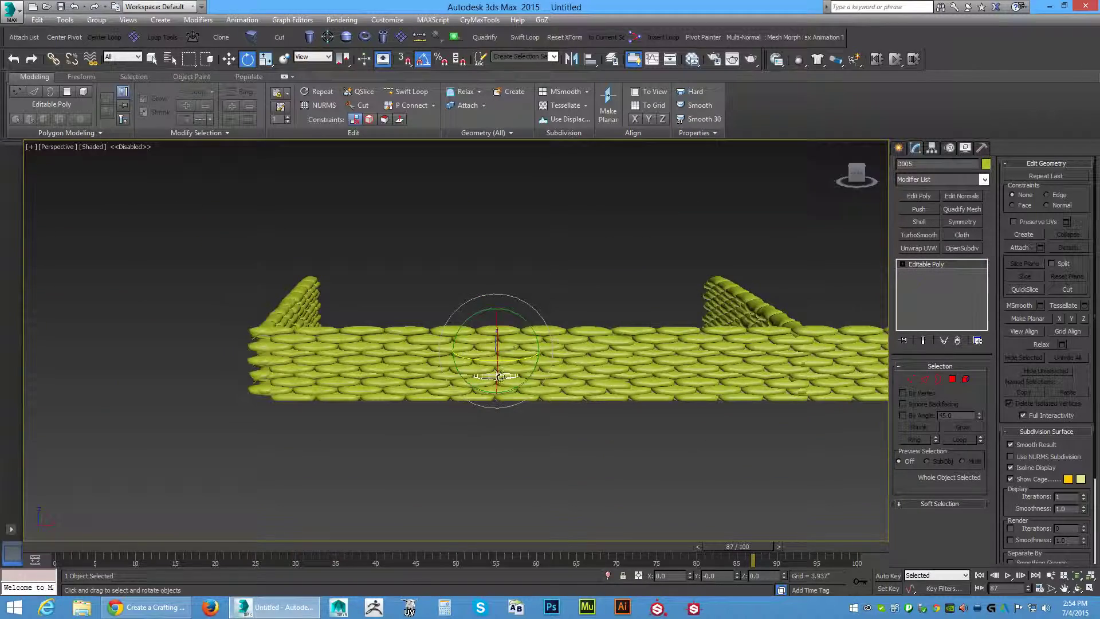
pyautogui.moveTo(493, 373); pyautogui.dragTo(570, 430, button='middle')
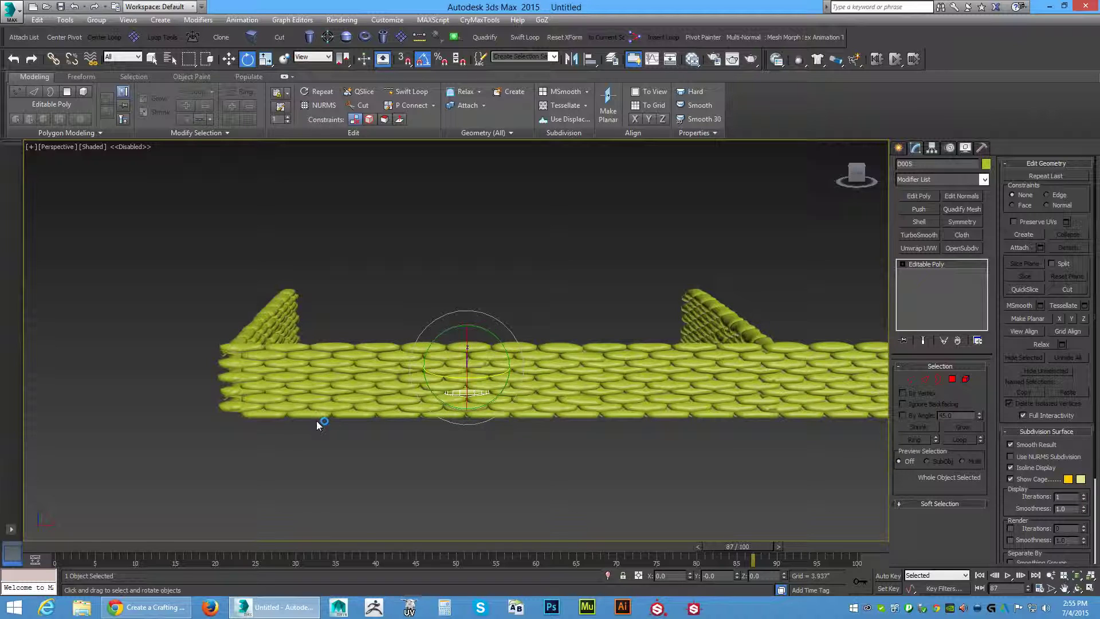
# Show viewport statistics (21,798 polys, 22,444 verts) and orbit around the bunker
pyautogui.press('7')
pyautogui.keyDown('alt'); pyautogui.moveTo(774, 457); pyautogui.dragTo(538, 469, button='middle'); pyautogui.keyUp('alt')
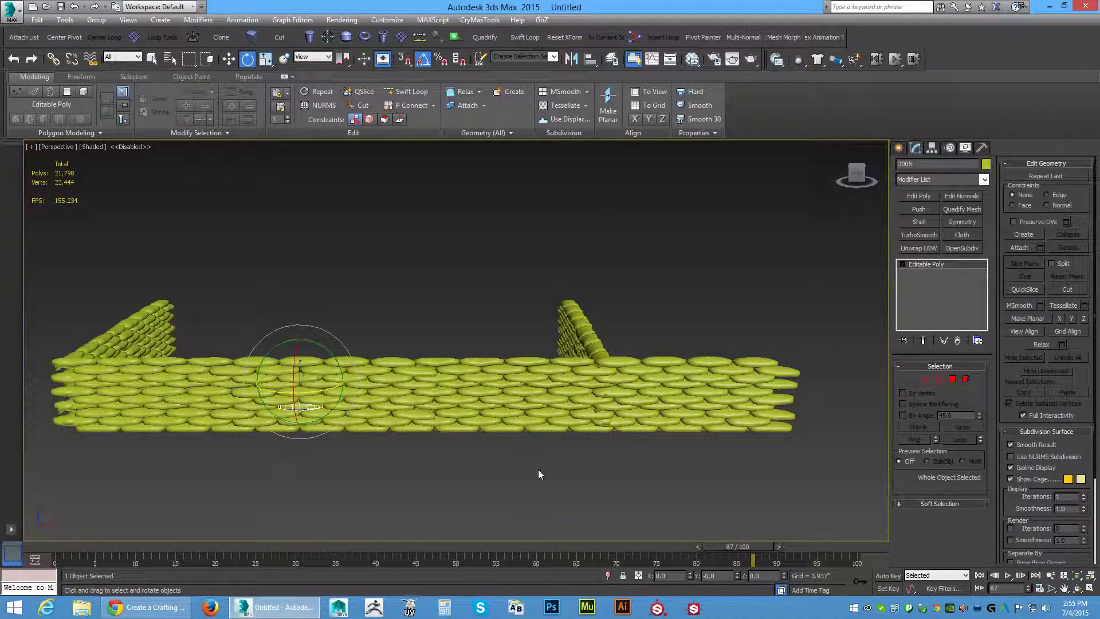
pyautogui.keyDown('alt'); pyautogui.moveTo(355, 475); pyautogui.dragTo(454, 484, button='middle'); pyautogui.keyUp('alt')
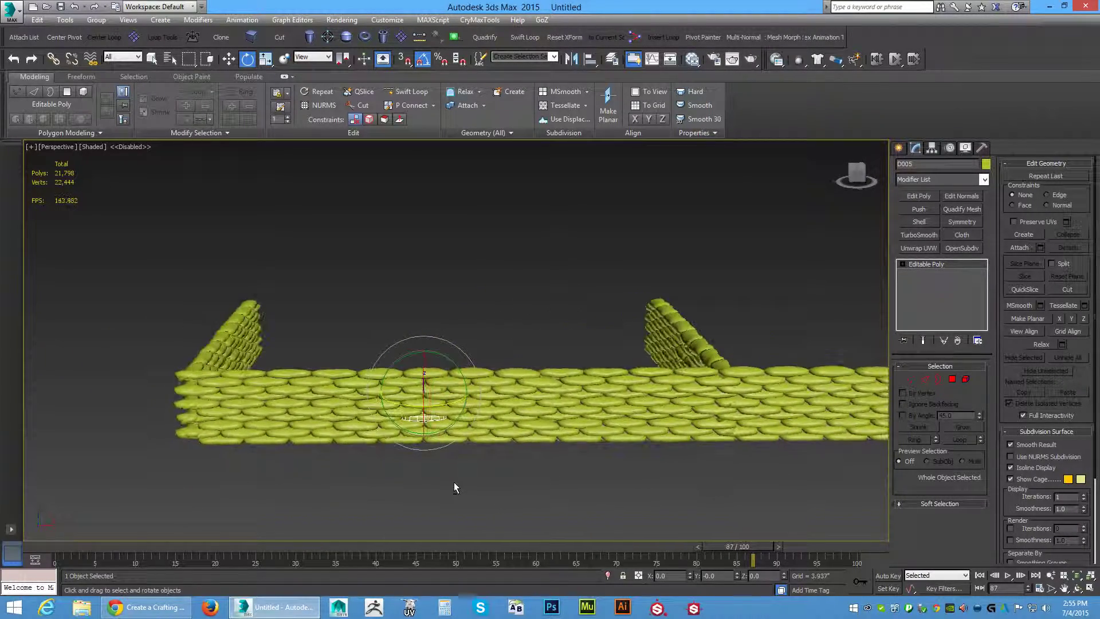
pyautogui.keyDown('alt'); pyautogui.moveTo(661, 463); pyautogui.dragTo(591, 475, button='middle'); pyautogui.keyUp('alt')
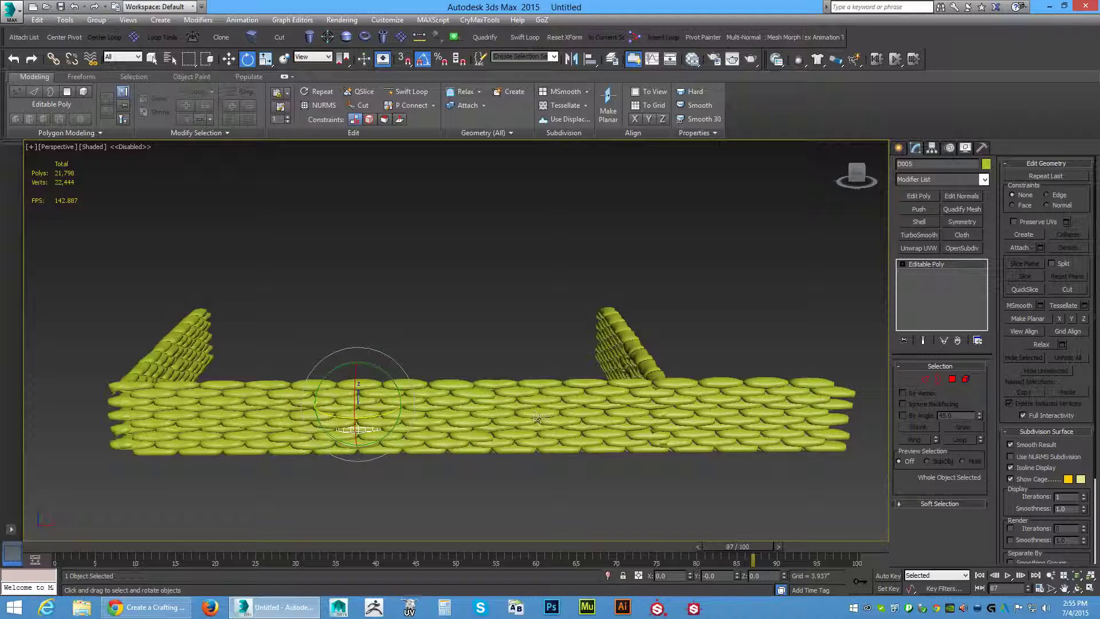